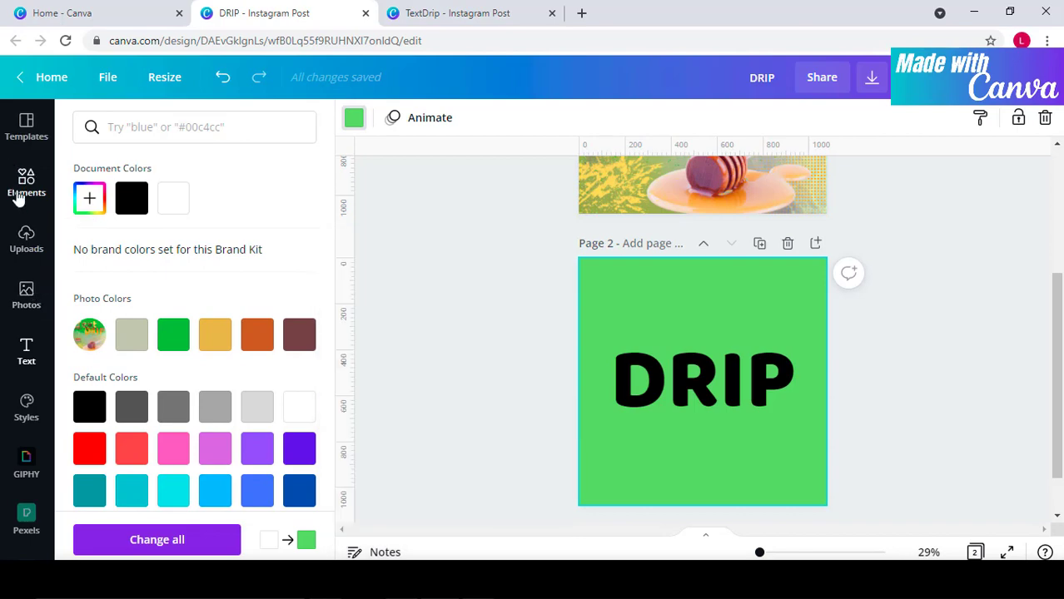
# Step: Find the basic shapes among the elements and add a plain square to page 2
pyautogui.click(34, 188)
pyautogui.click(140, 135)
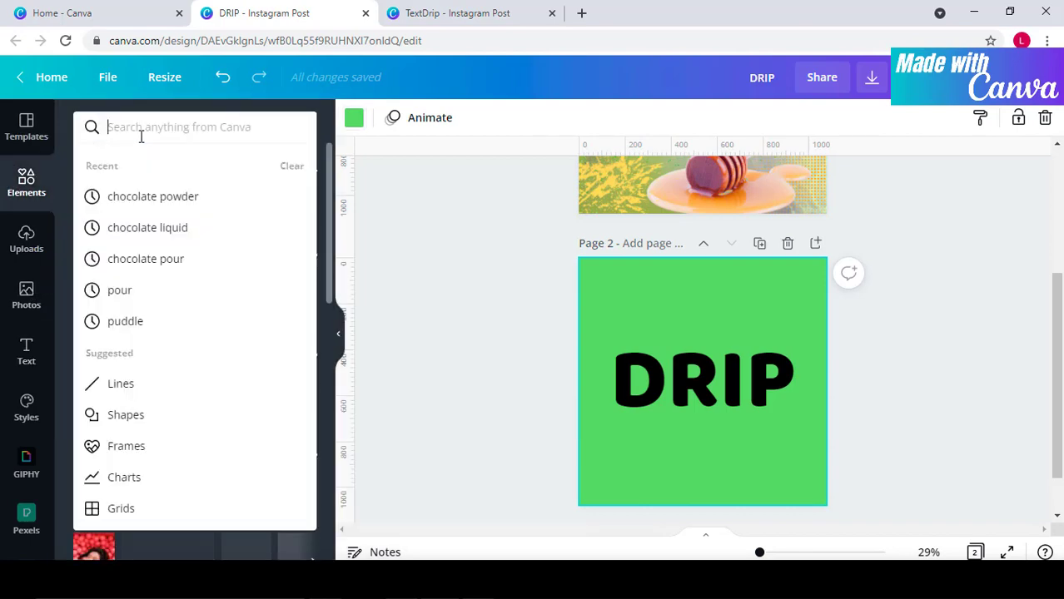
pyautogui.write('SHA')
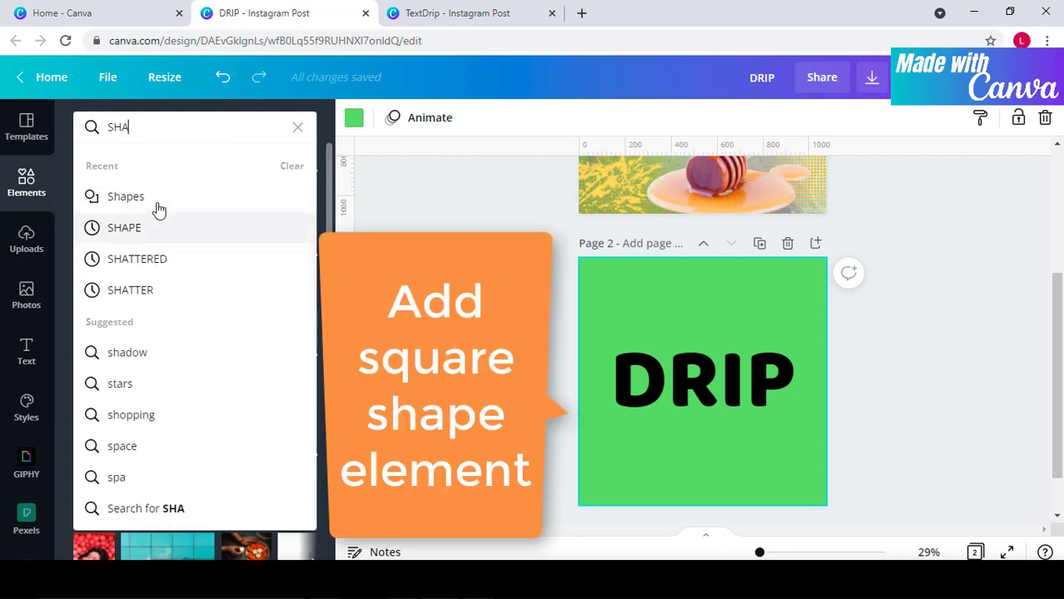
pyautogui.click(159, 205)
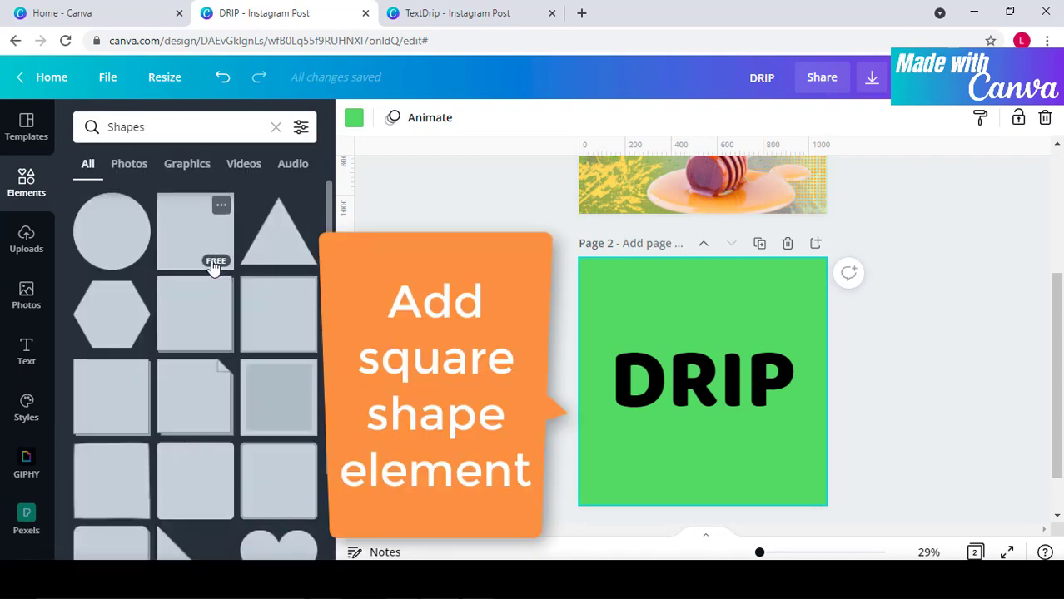
pyautogui.click(192, 238)
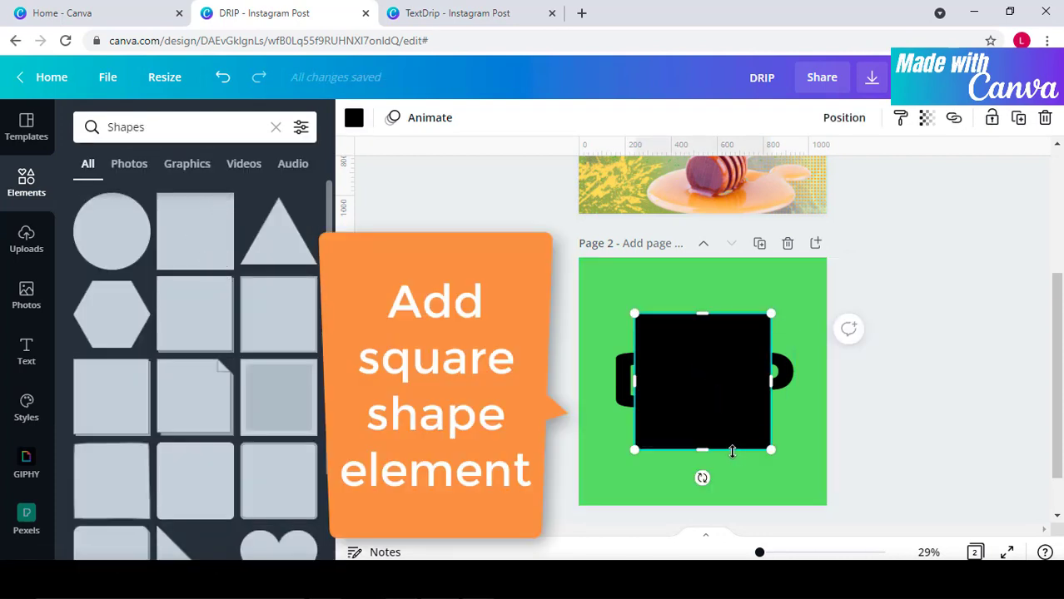
# Step: Reshape the square into a full-width band covering the top of page 2, ending just above the word DRIP
pyautogui.moveTo(730, 444); pyautogui.dragTo(677, 309)
pyautogui.moveTo(647, 392); pyautogui.dragTo(650, 345)
pyautogui.moveTo(714, 302); pyautogui.dragTo(828, 308)
# Step: Colour the top band white and place a copy of it across the bottom of page 2
pyautogui.click(355, 118)
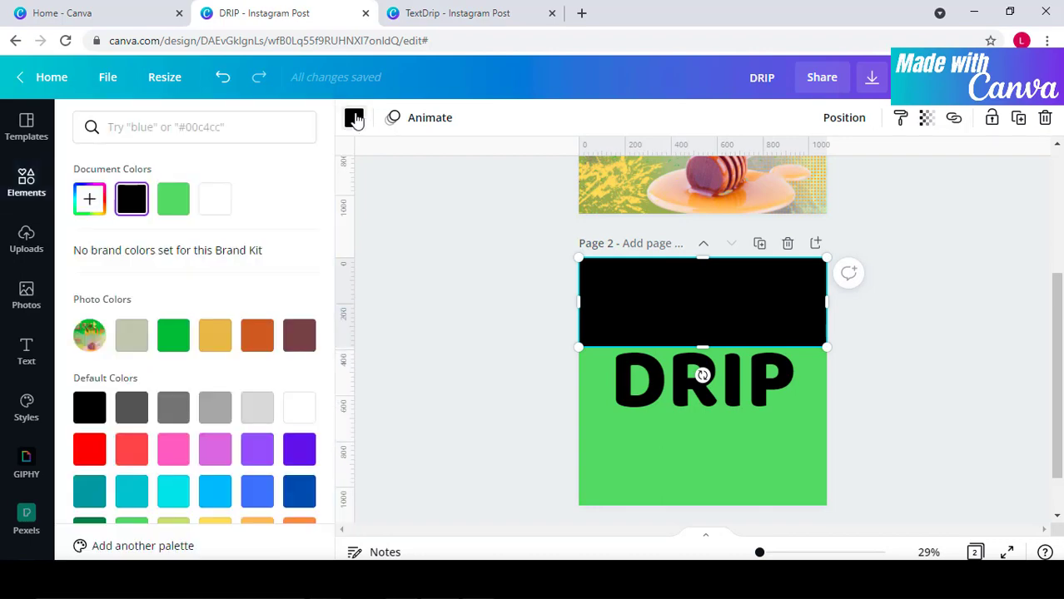
pyautogui.click(215, 200)
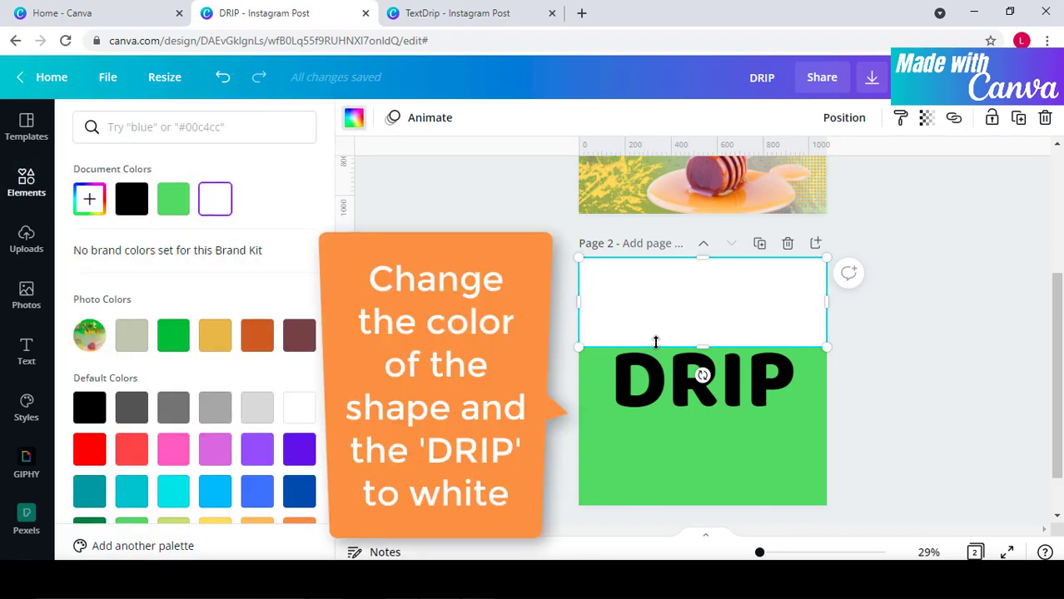
pyautogui.moveTo(658, 309); pyautogui.dragTo(653, 453)
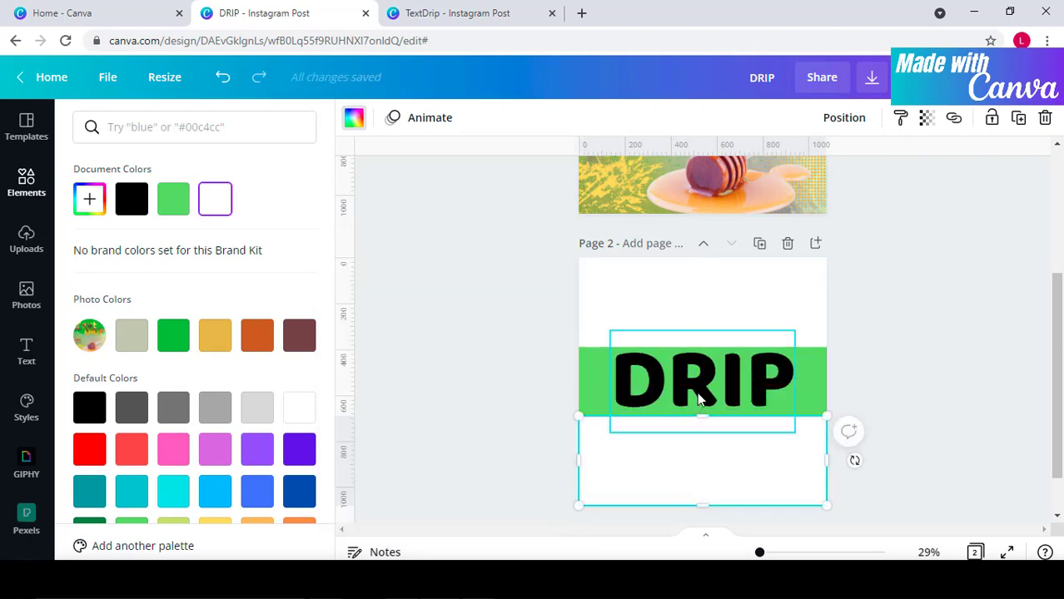
# Step: Change the colour of the DRIP text on page 2 to white
pyautogui.click(706, 376)
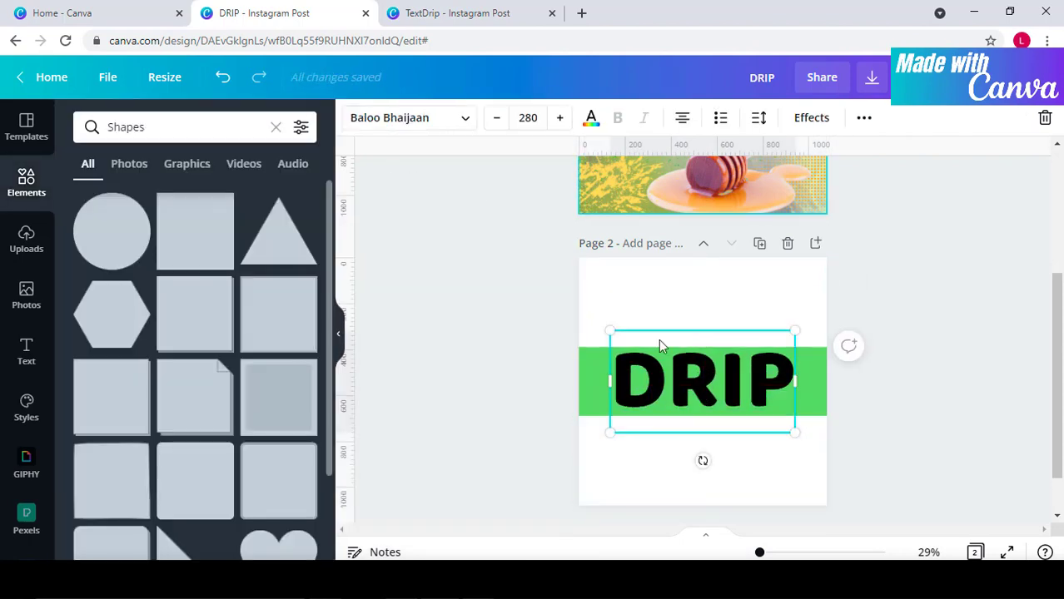
pyautogui.click(590, 119)
pyautogui.click(223, 203)
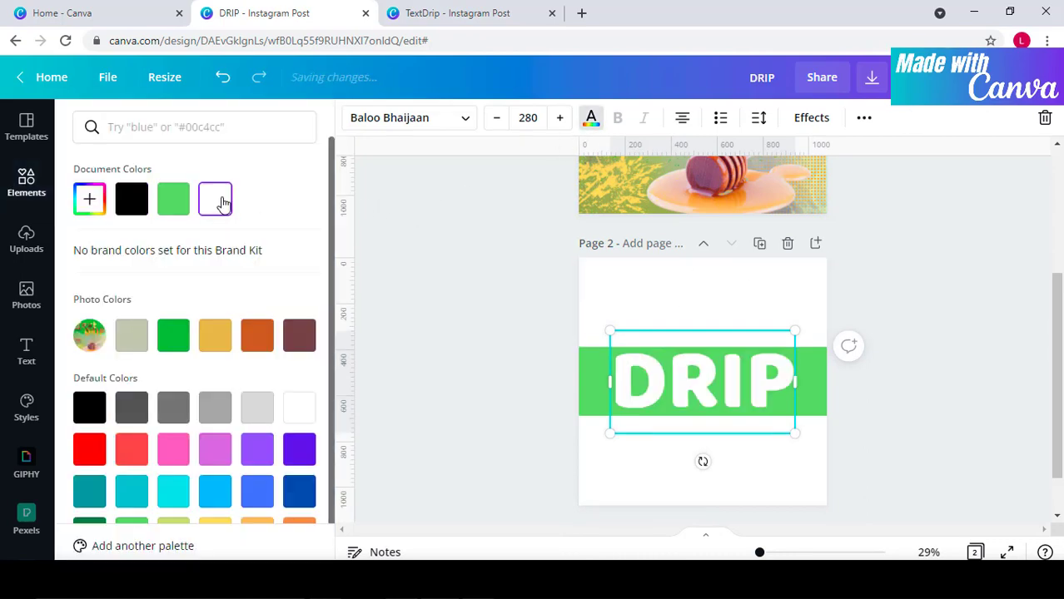
pyautogui.click(636, 289)
# Step: Add another square and narrow it to a strip about 137 wide and 594 high at page 2's left edge
pyautogui.click(213, 240)
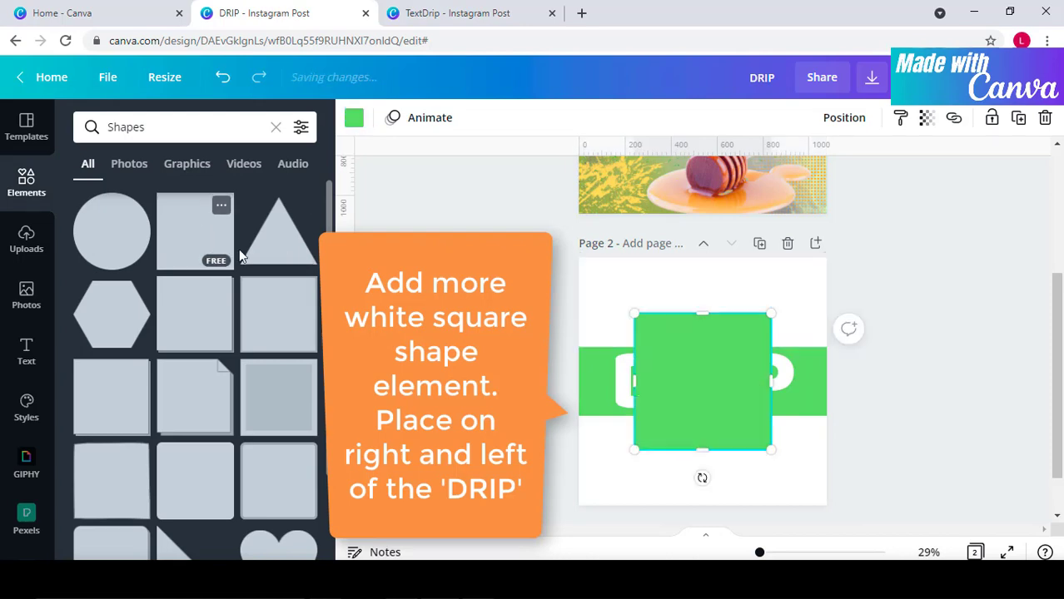
pyautogui.moveTo(753, 400); pyautogui.dragTo(608, 377)
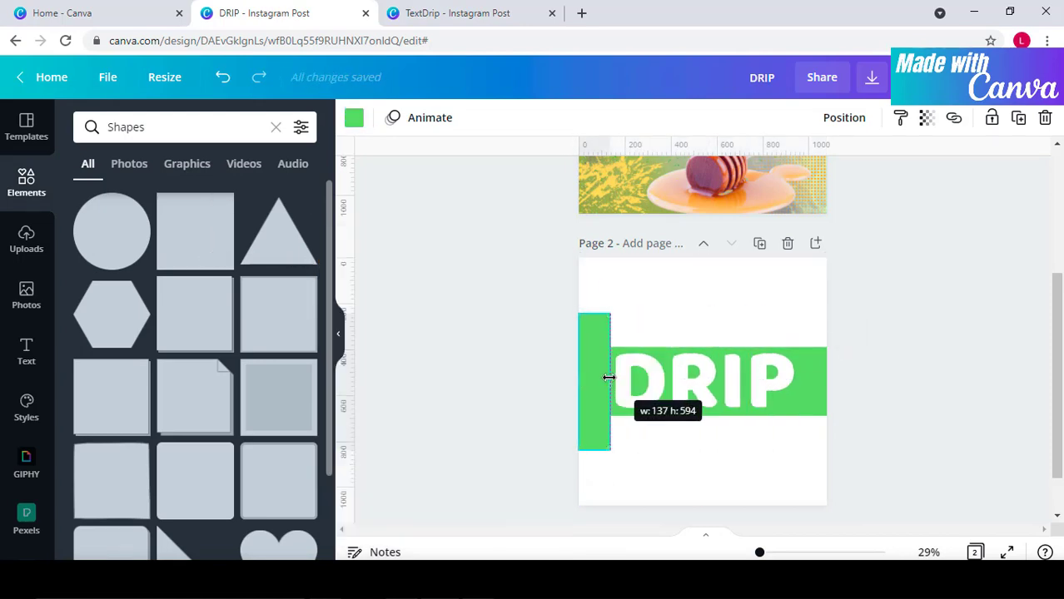
# Step: Colour the side strip white and place a copy of it over the green to the right of the letter P
pyautogui.click(355, 118)
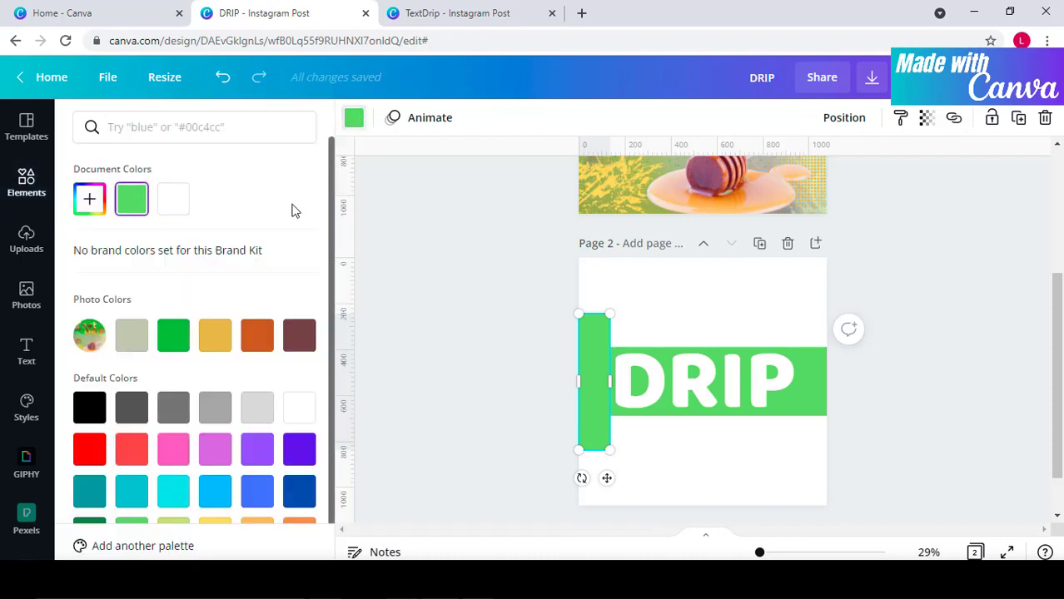
pyautogui.click(177, 204)
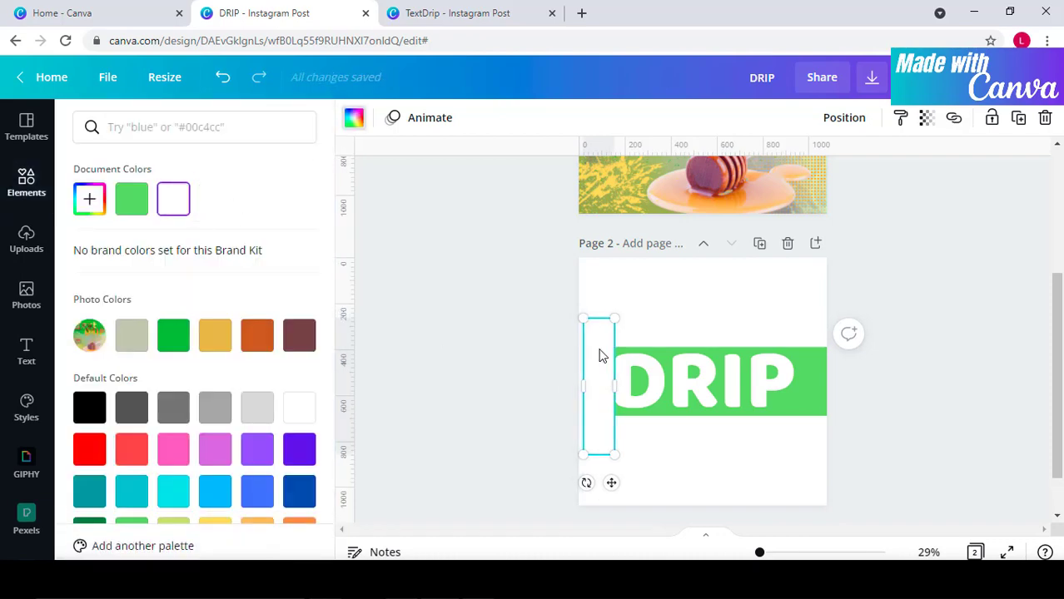
pyautogui.moveTo(601, 357); pyautogui.dragTo(819, 348)
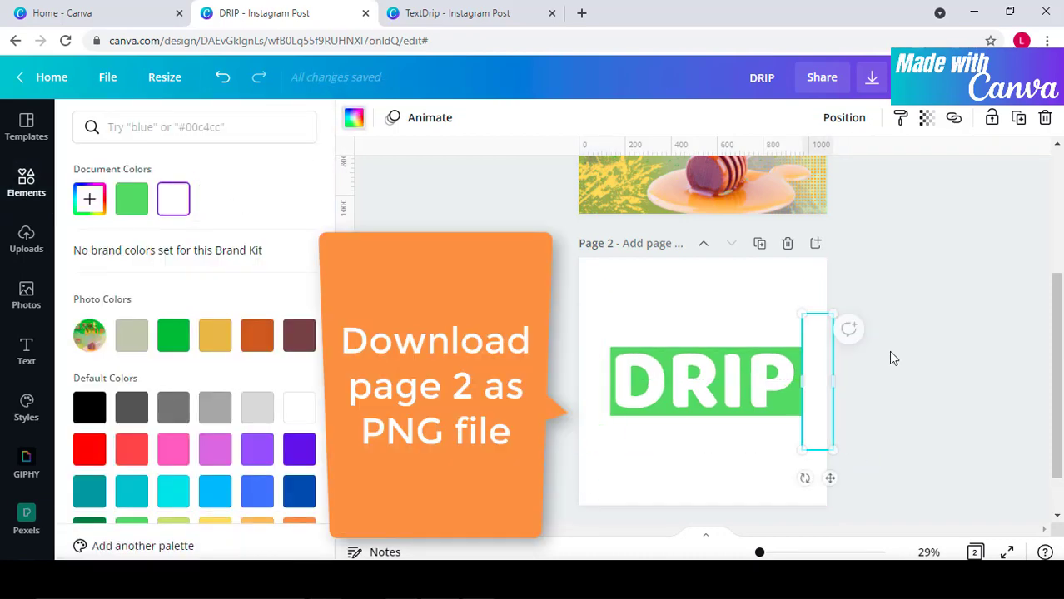
# Step: Download only page 2 of the design as a PNG file and dismiss the saved-design dialog
pyautogui.click(873, 77)
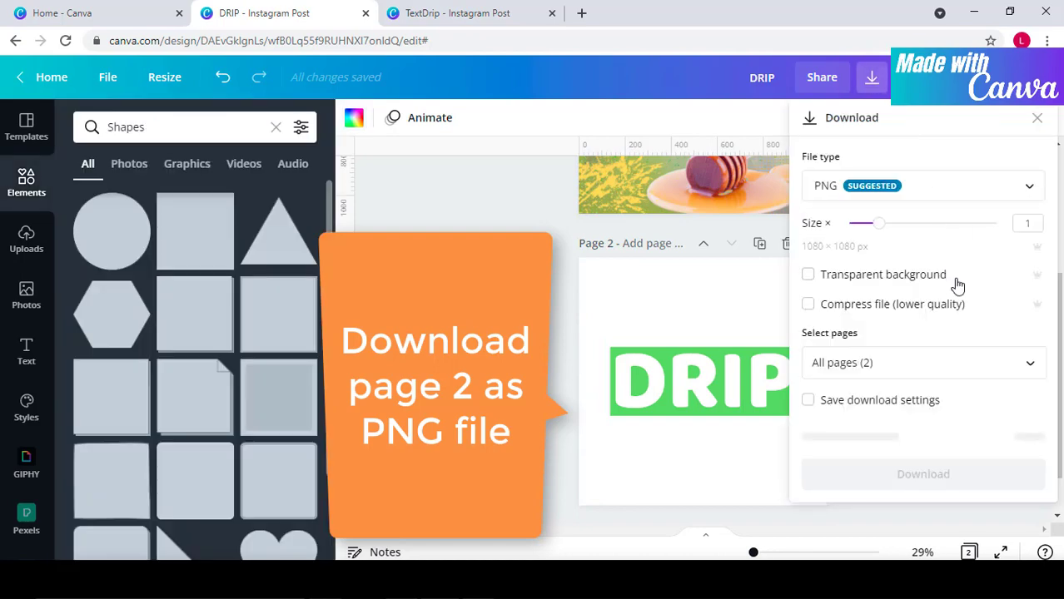
pyautogui.click(1030, 364)
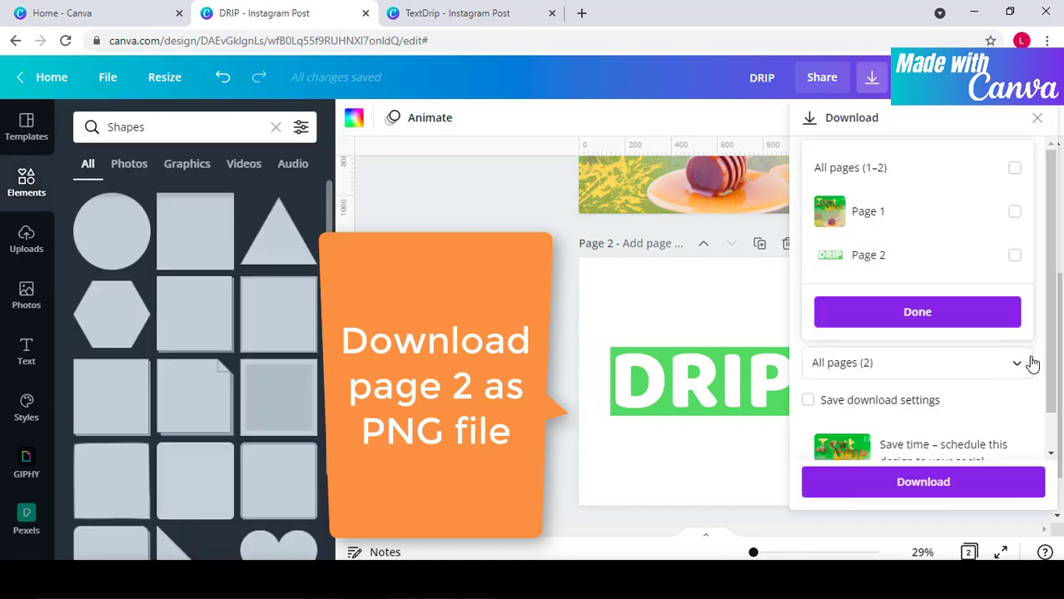
pyautogui.click(1014, 258)
pyautogui.click(995, 310)
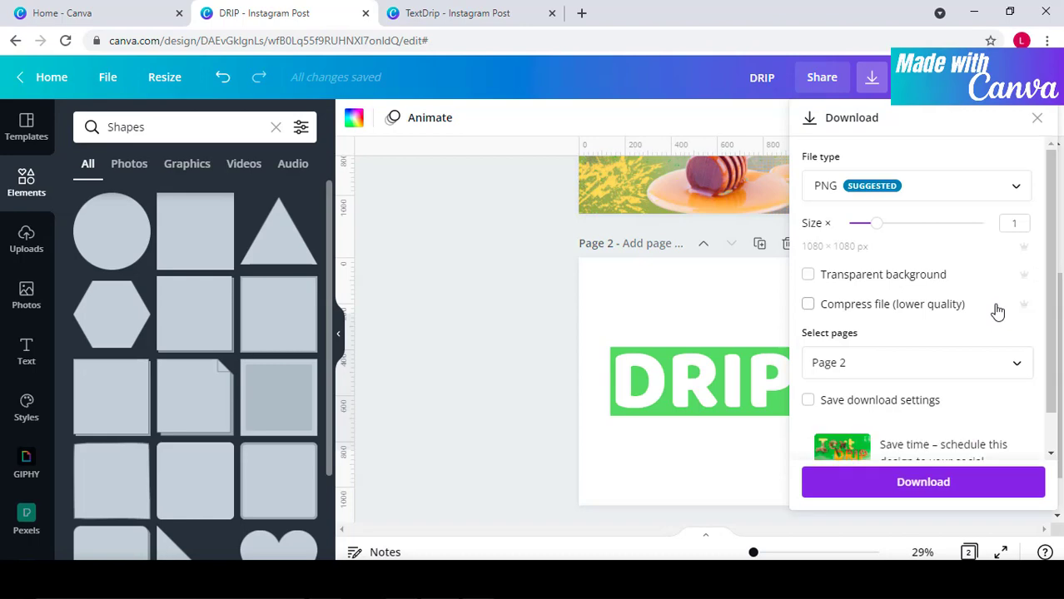
pyautogui.click(990, 483)
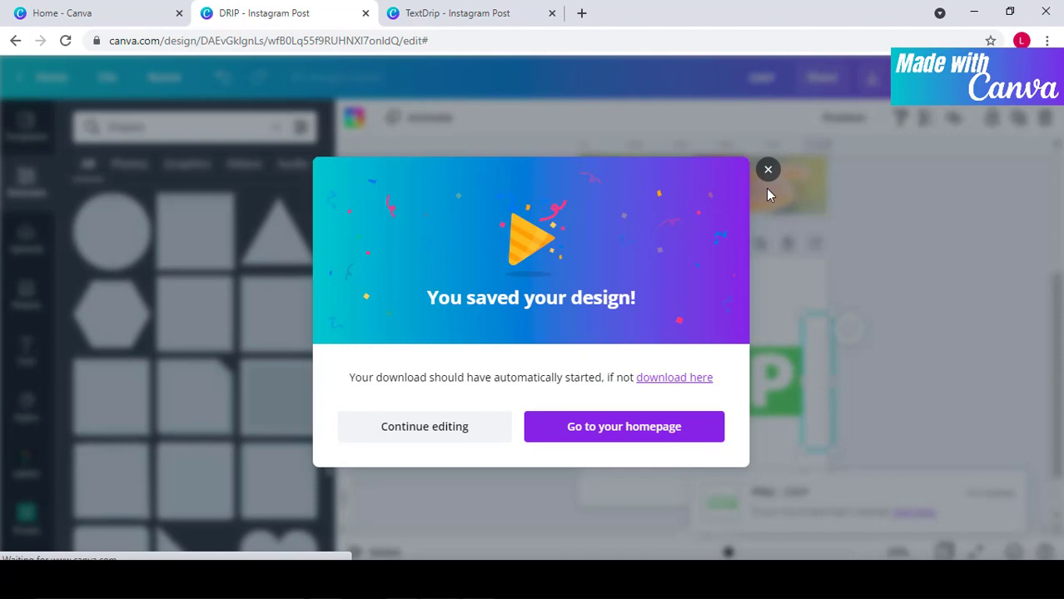
pyautogui.click(811, 234)
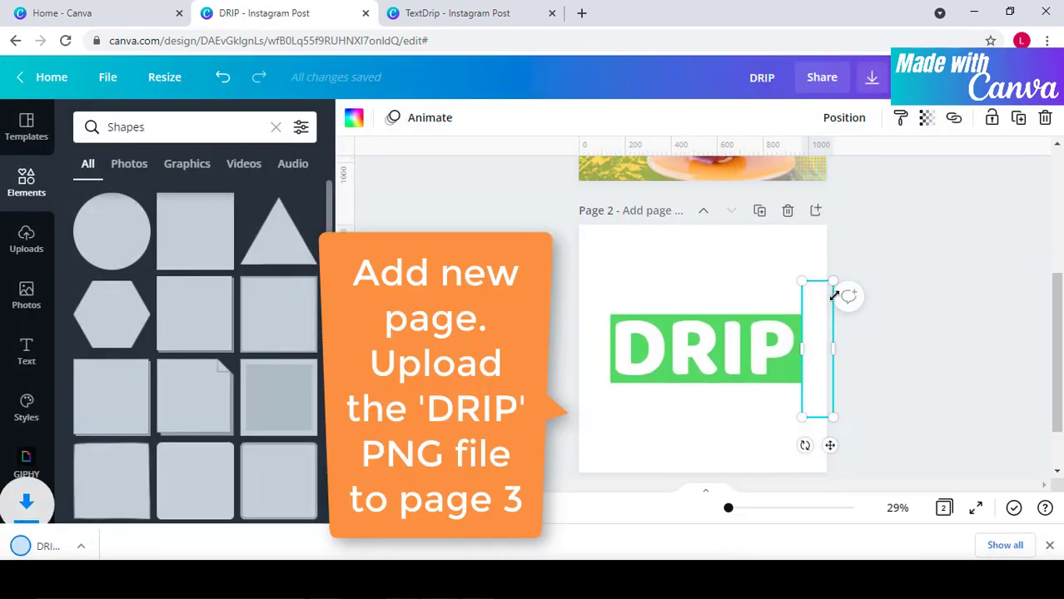
# Step: Add a third page and upload the downloaded DRIP (9).png onto it
pyautogui.click(729, 447)
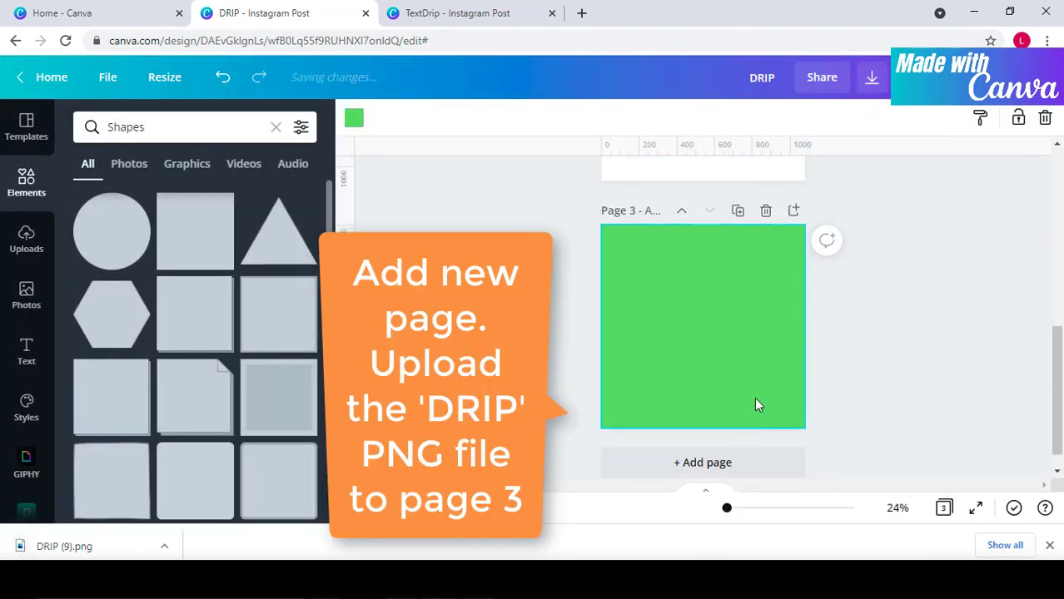
pyautogui.moveTo(66, 555); pyautogui.dragTo(732, 340)
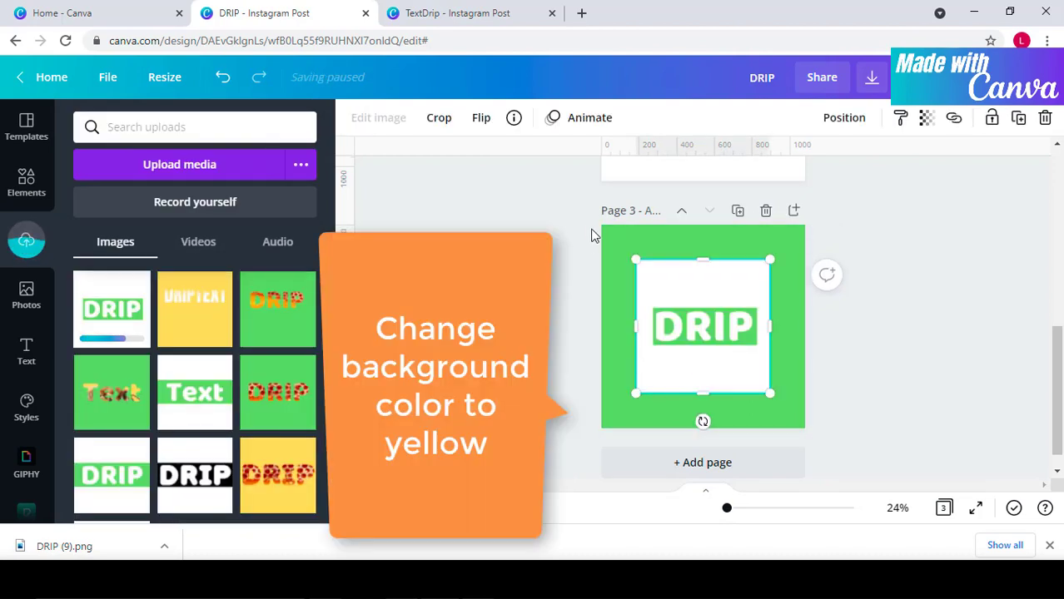
# Step: Change the background colour of page 3 to yellow
pyautogui.click(631, 242)
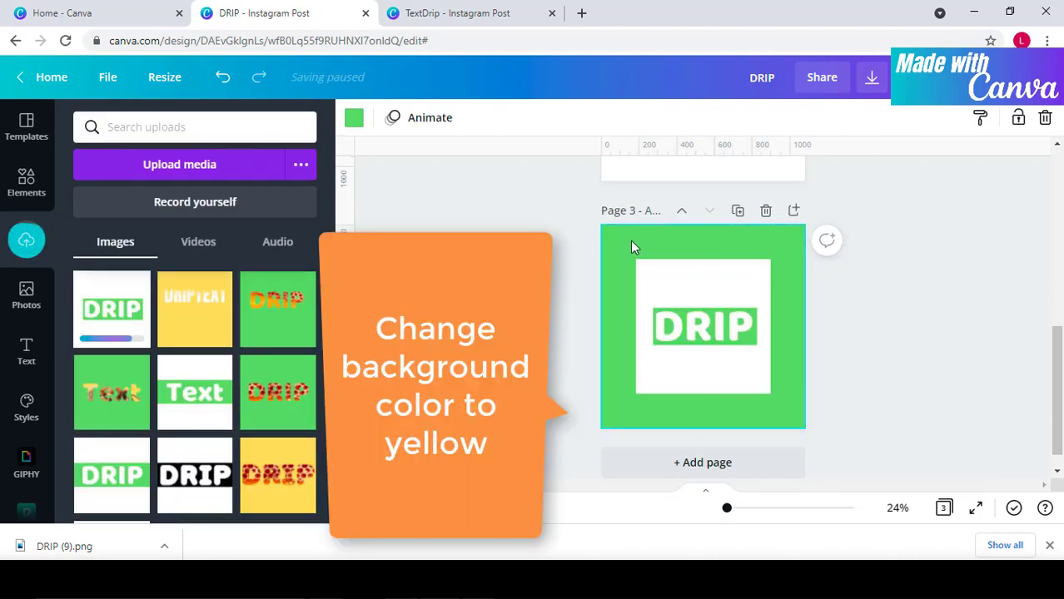
pyautogui.click(353, 118)
pyautogui.click(214, 452)
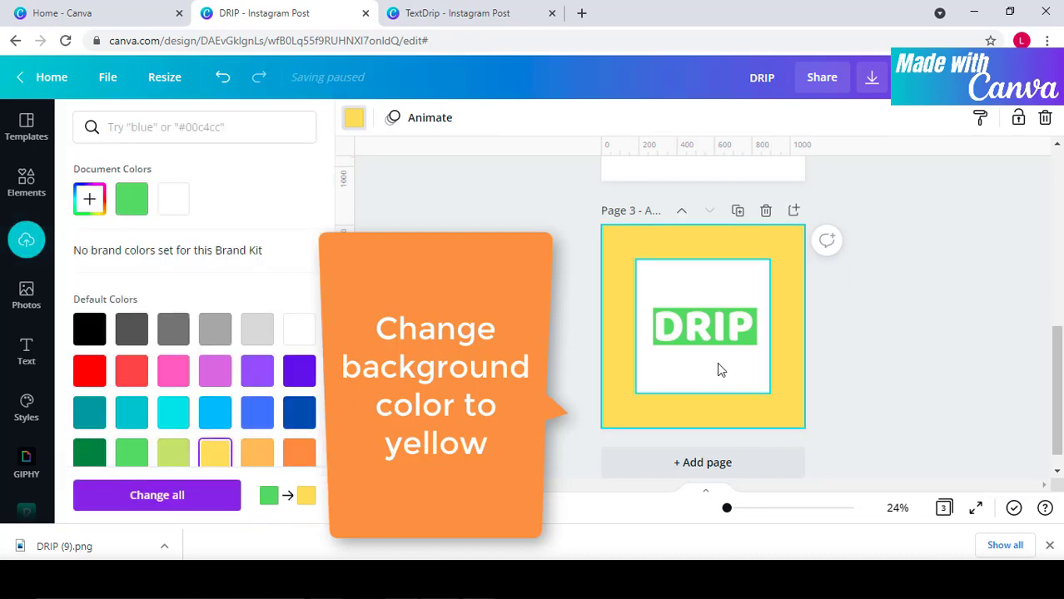
# Step: Remove the white background from the DRIP image on page 3 with the BG Remover
pyautogui.click(720, 373)
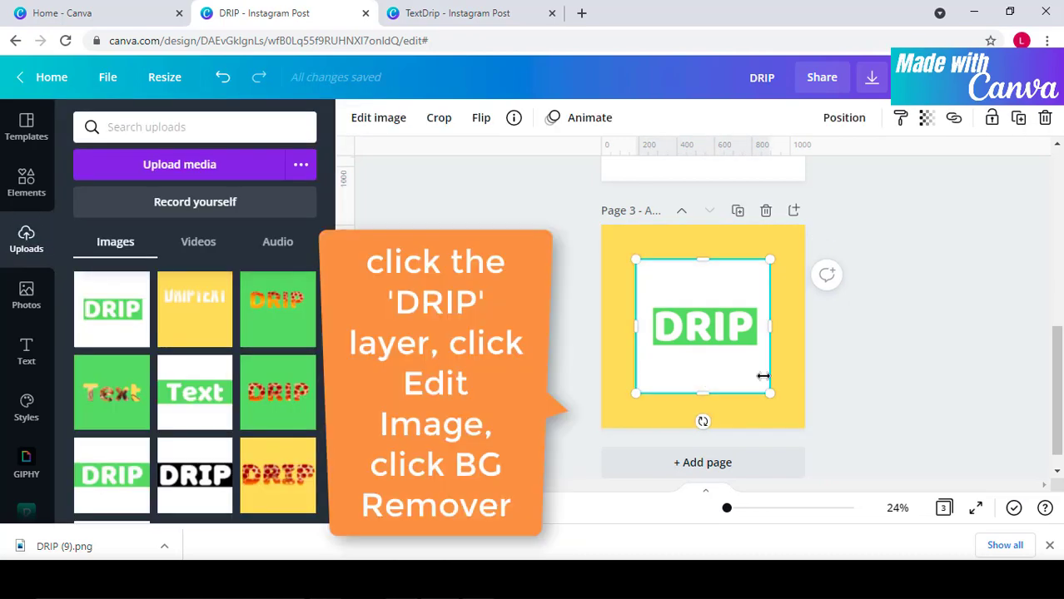
pyautogui.click(387, 118)
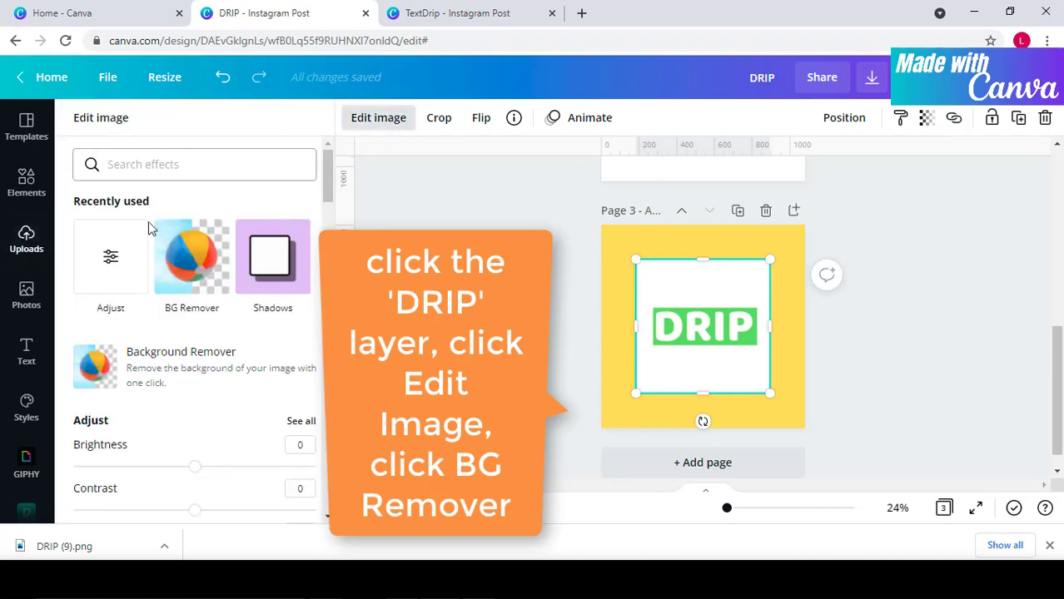
pyautogui.click(196, 266)
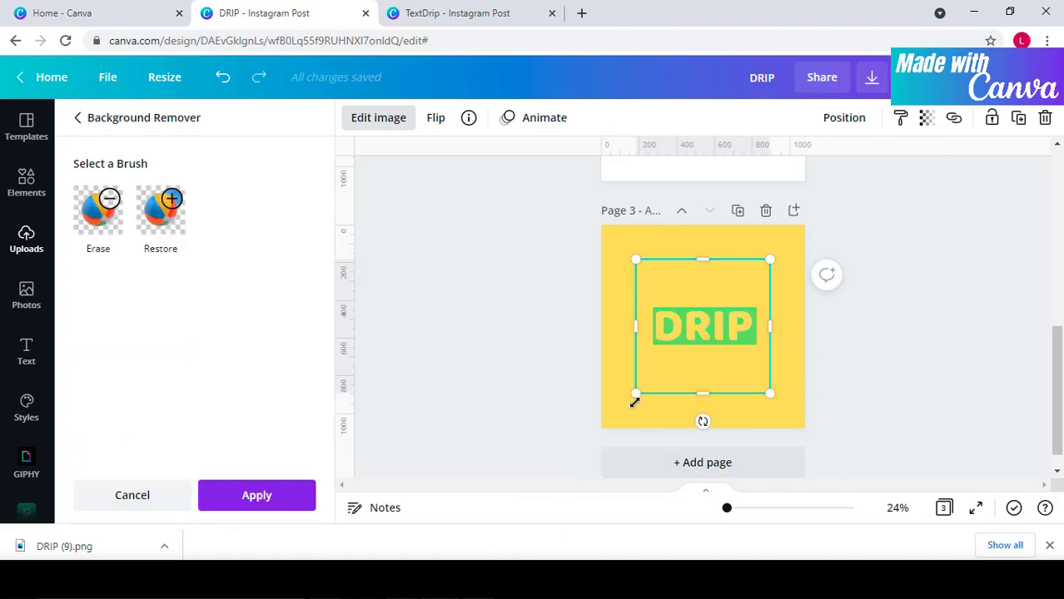
# Step: Enlarge the DRIP cutout to about 1,407 by 1,407 and position it so its green band spans page 3
pyautogui.moveTo(635, 403); pyautogui.dragTo(577, 452)
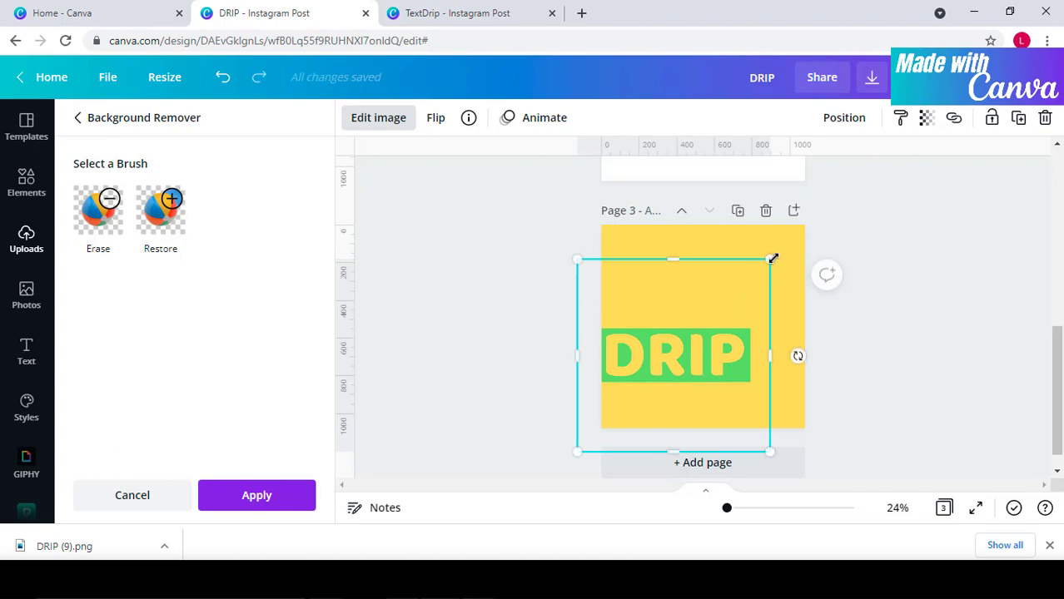
pyautogui.moveTo(773, 259); pyautogui.dragTo(846, 220)
pyautogui.moveTo(781, 325); pyautogui.dragTo(771, 315)
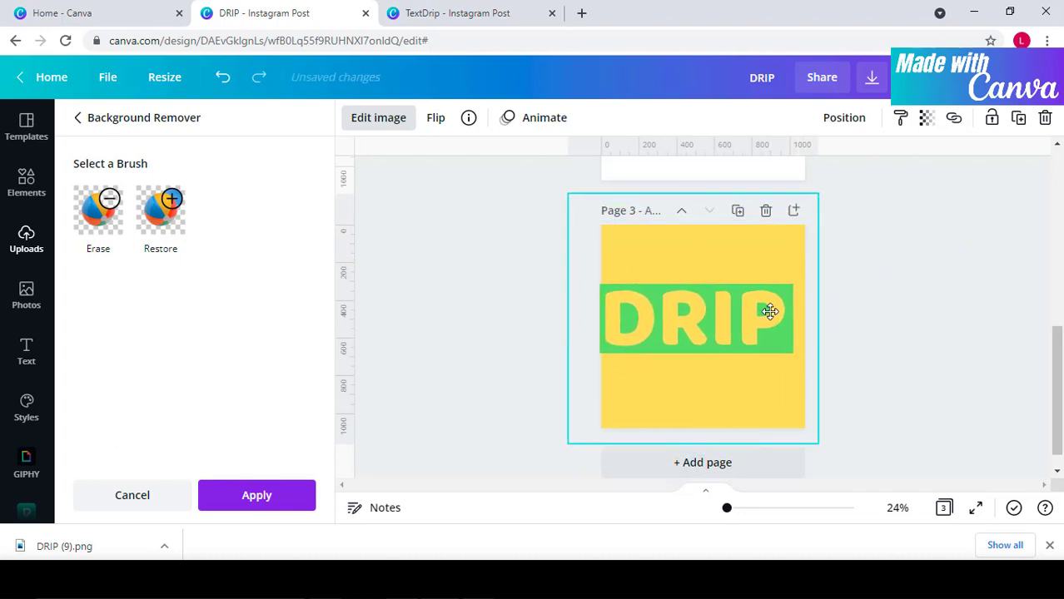
pyautogui.moveTo(820, 444); pyautogui.dragTo(836, 466)
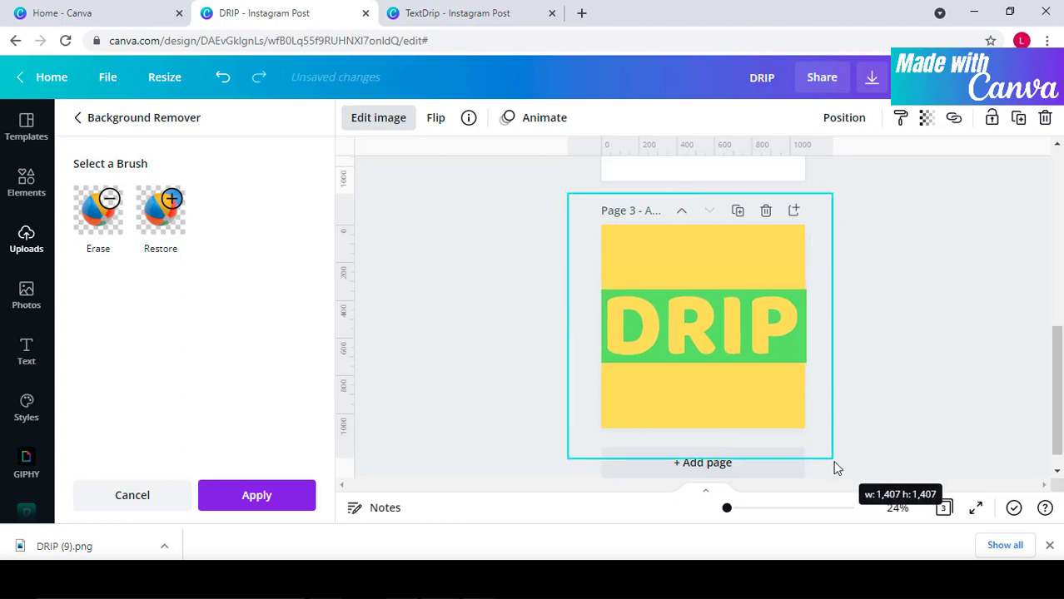
# Step: Search the elements for HONEY COMB and add the image of honey dripping below a comb on white to page 3
pyautogui.click(26, 183)
pyautogui.click(147, 126)
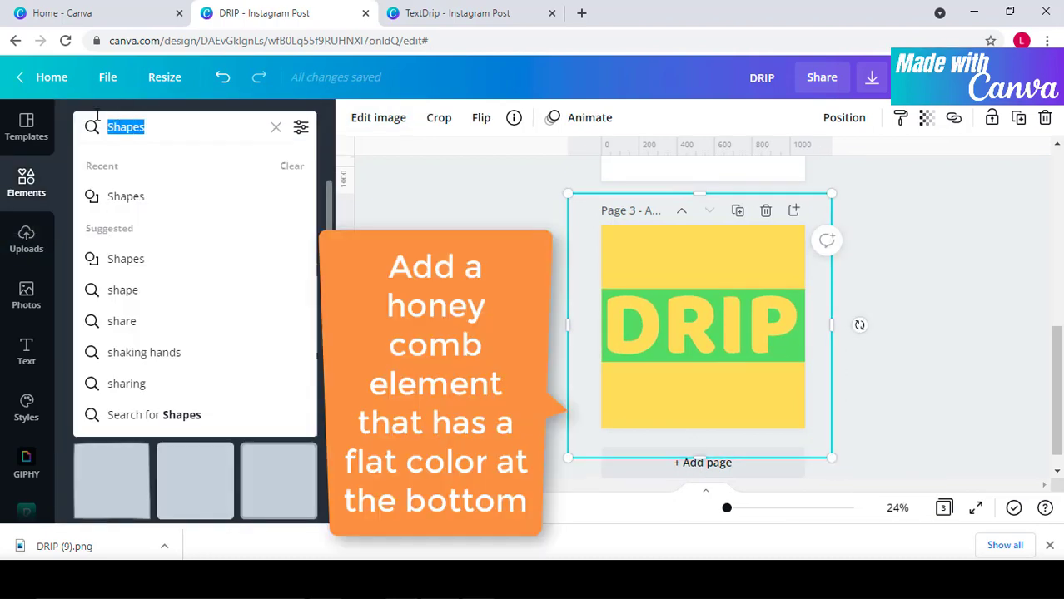
pyautogui.write('HONEY ')
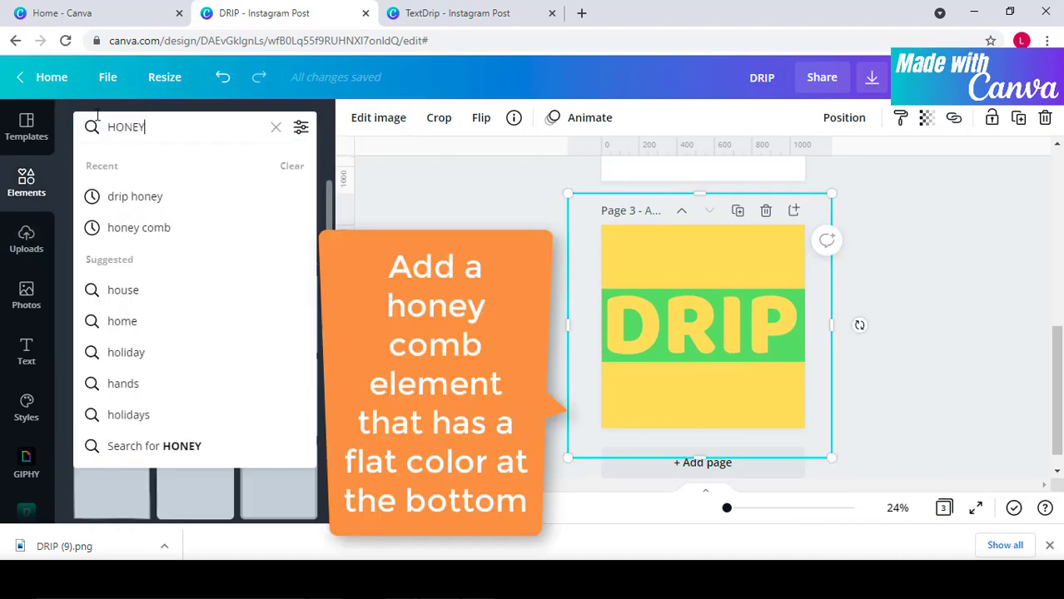
pyautogui.write('COMB')
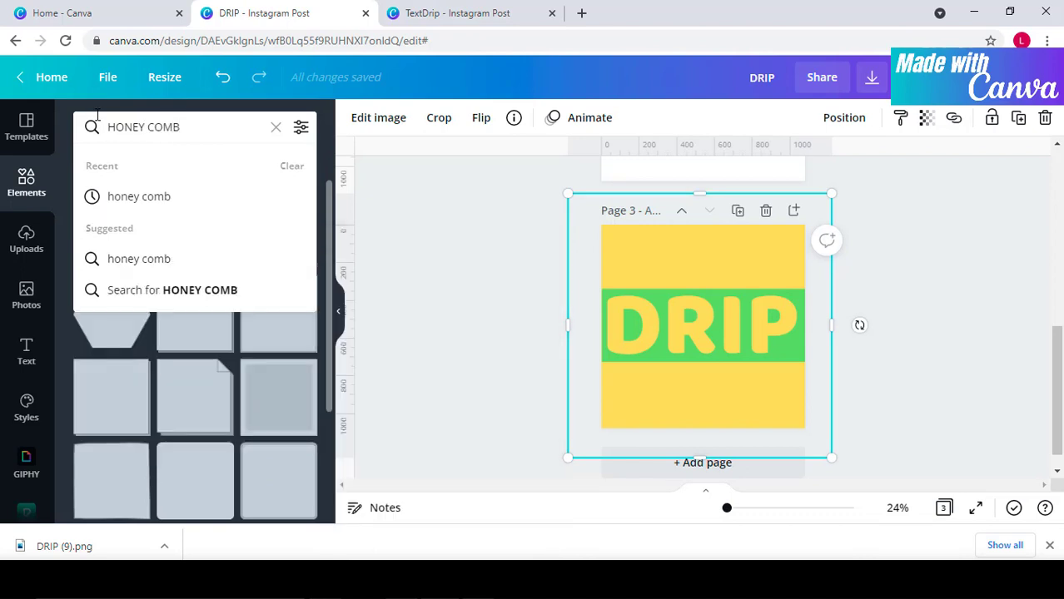
pyautogui.press('Return')
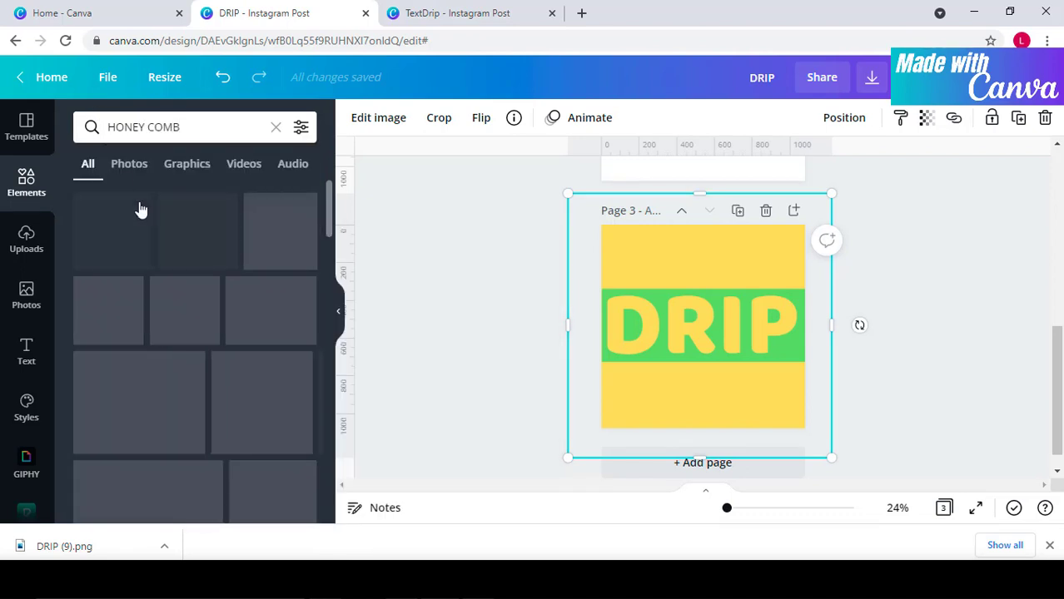
pyautogui.scroll(-10, 226, 405)
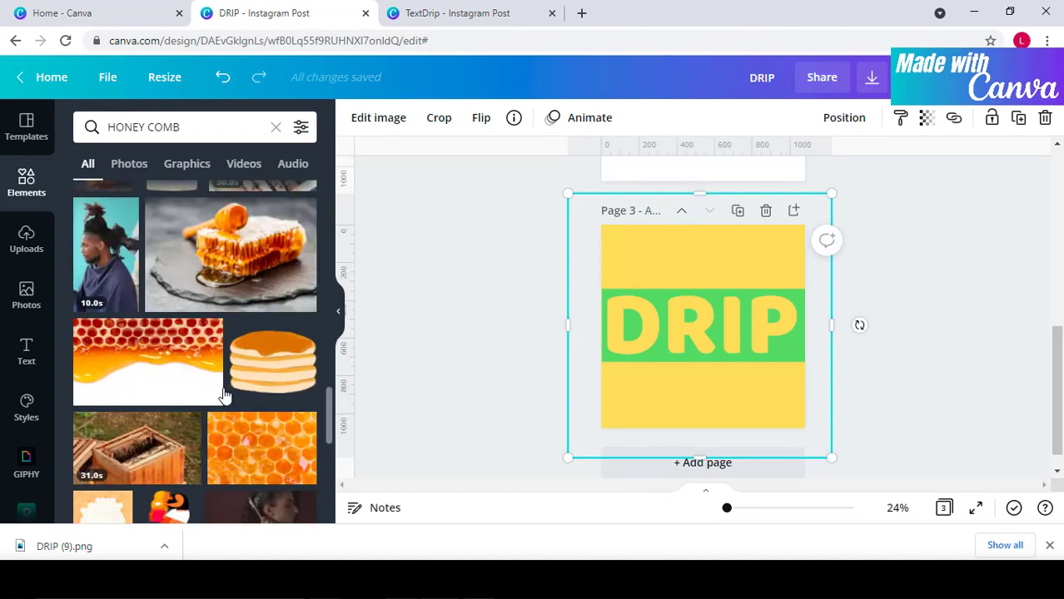
pyautogui.click(130, 349)
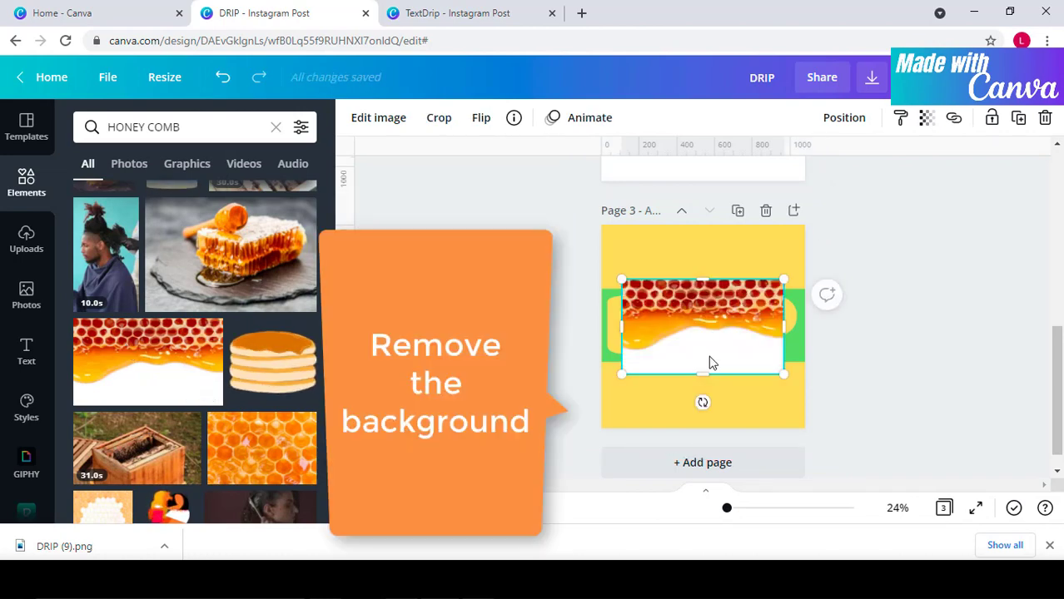
# Step: Remove the white background from the honeycomb image on page 3, and enlarge and tilt it clockwise to span the page width
pyautogui.click(396, 123)
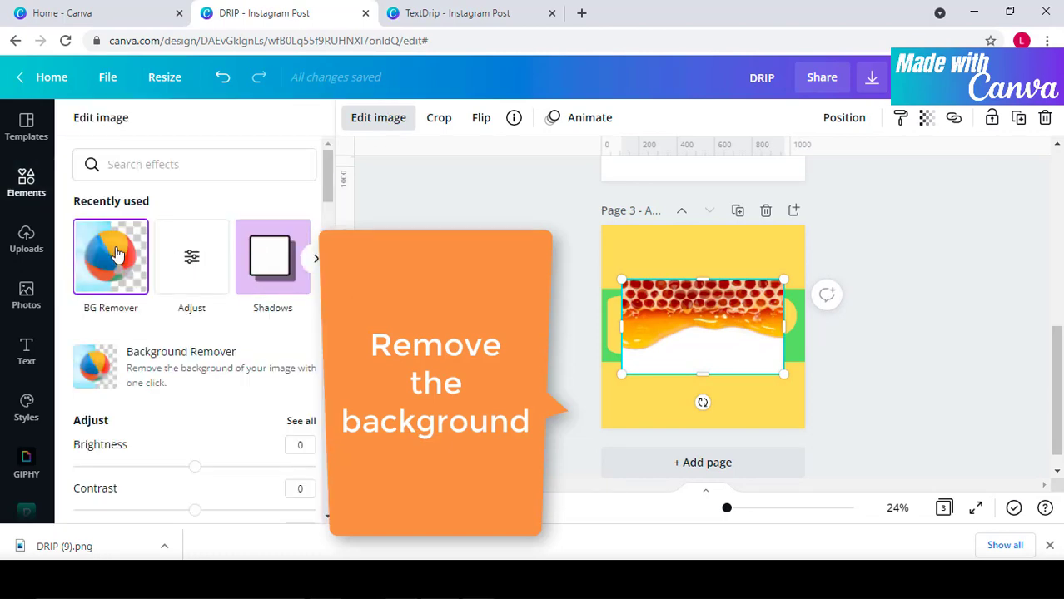
pyautogui.click(117, 254)
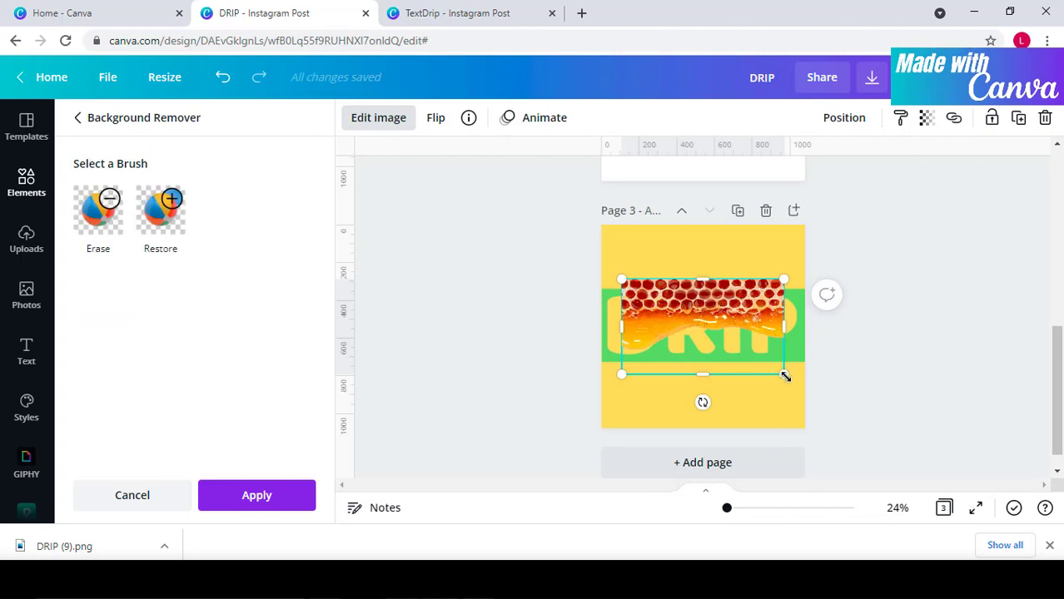
pyautogui.moveTo(732, 309); pyautogui.dragTo(705, 301)
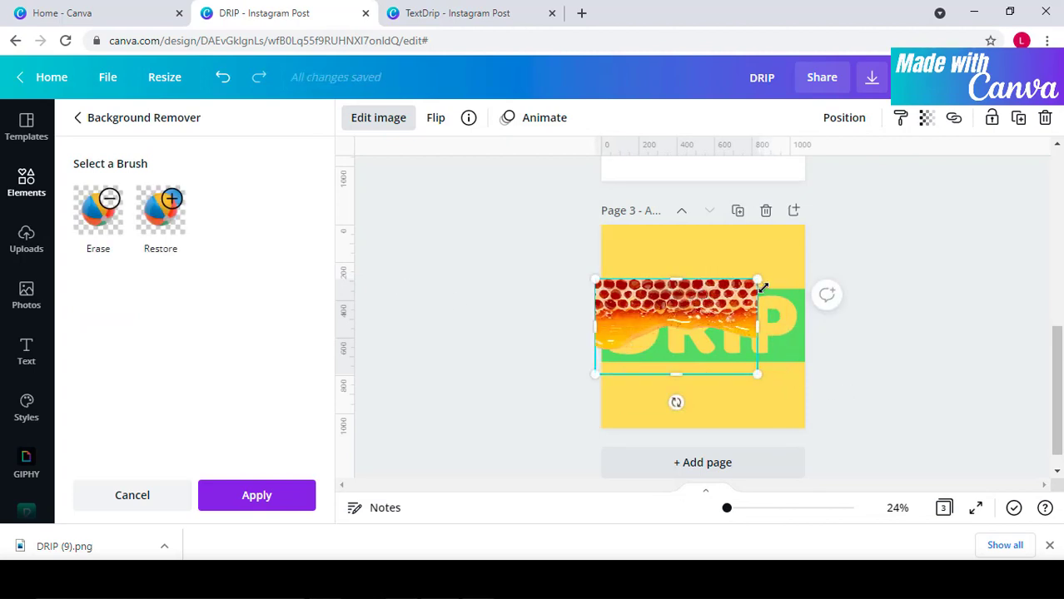
pyautogui.moveTo(772, 273); pyautogui.dragTo(770, 310)
pyautogui.moveTo(699, 413); pyautogui.dragTo(688, 413)
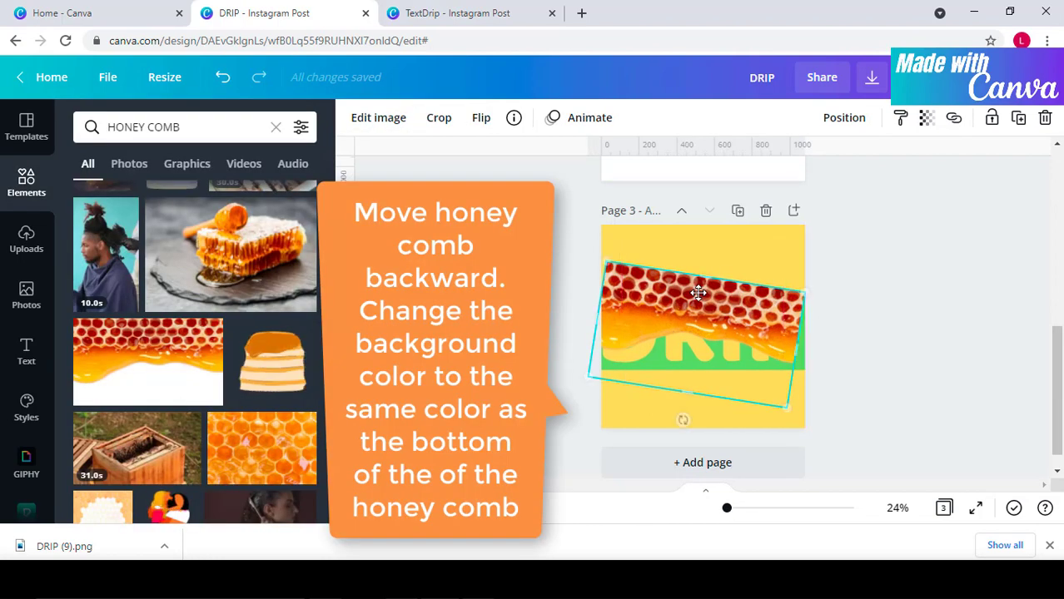
# Step: Send the tilted honeycomb image behind the green DRIP cutout on page 3
pyautogui.rightClick(699, 299)
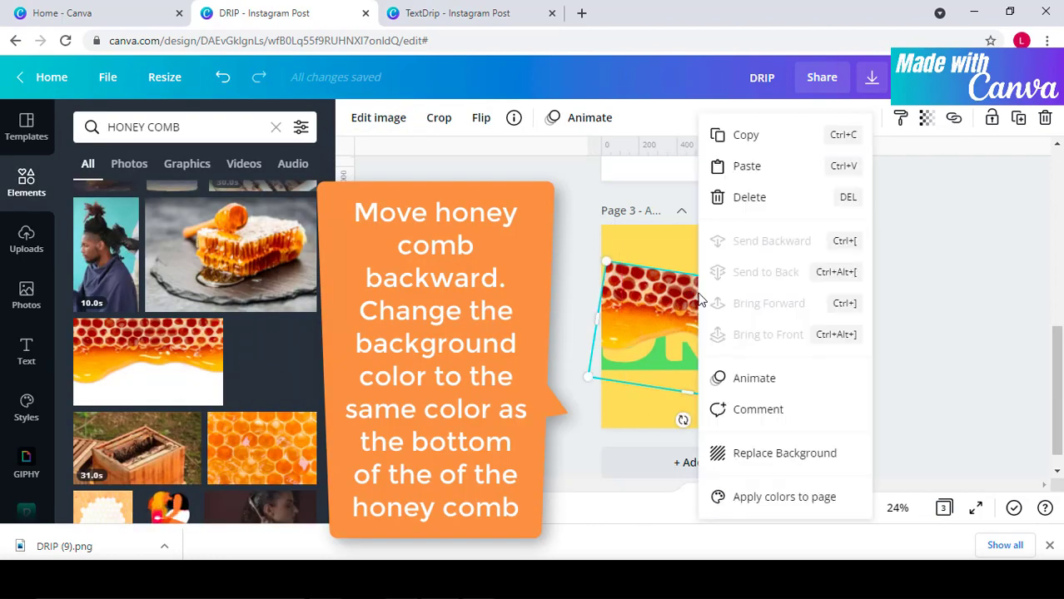
pyautogui.click(646, 419)
pyautogui.hotkey('ctrl', 'z')
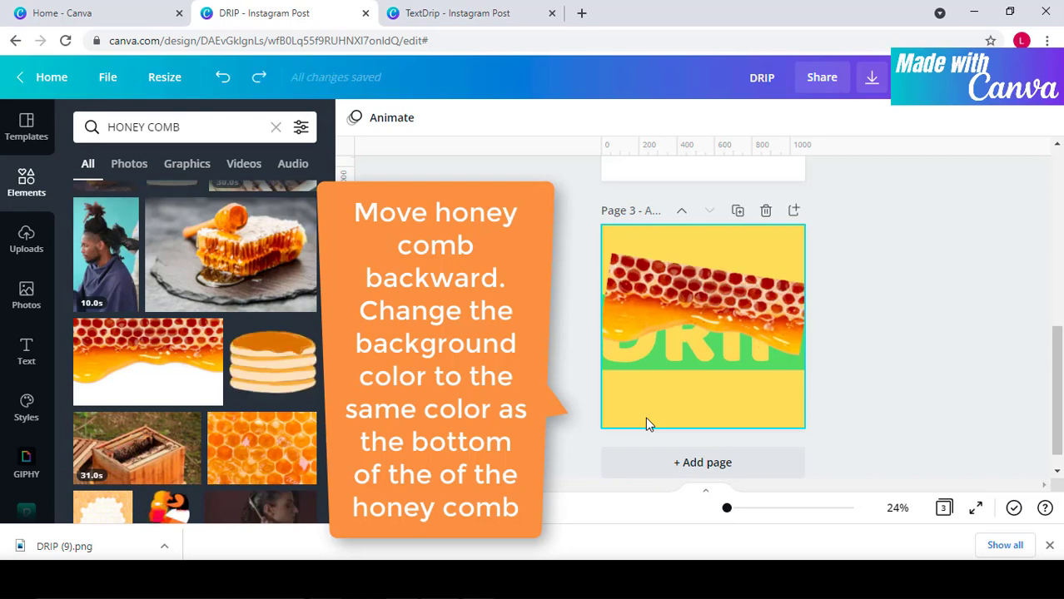
pyautogui.hotkey('ctrl', 'z')
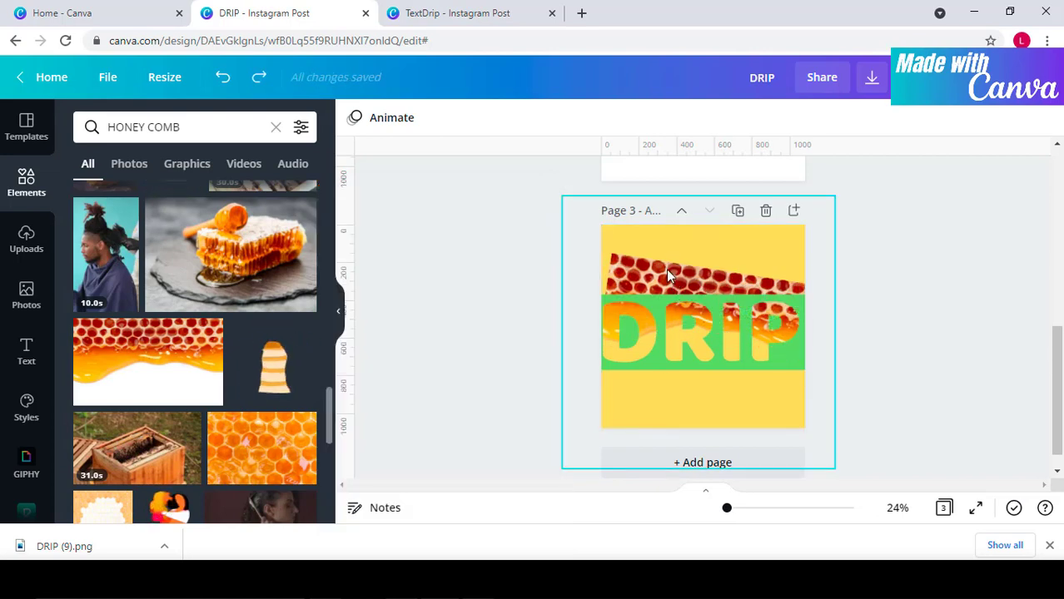
# Step: Crop the empty areas above and below the green band of the DRIP cutout on page 3
pyautogui.click(685, 238)
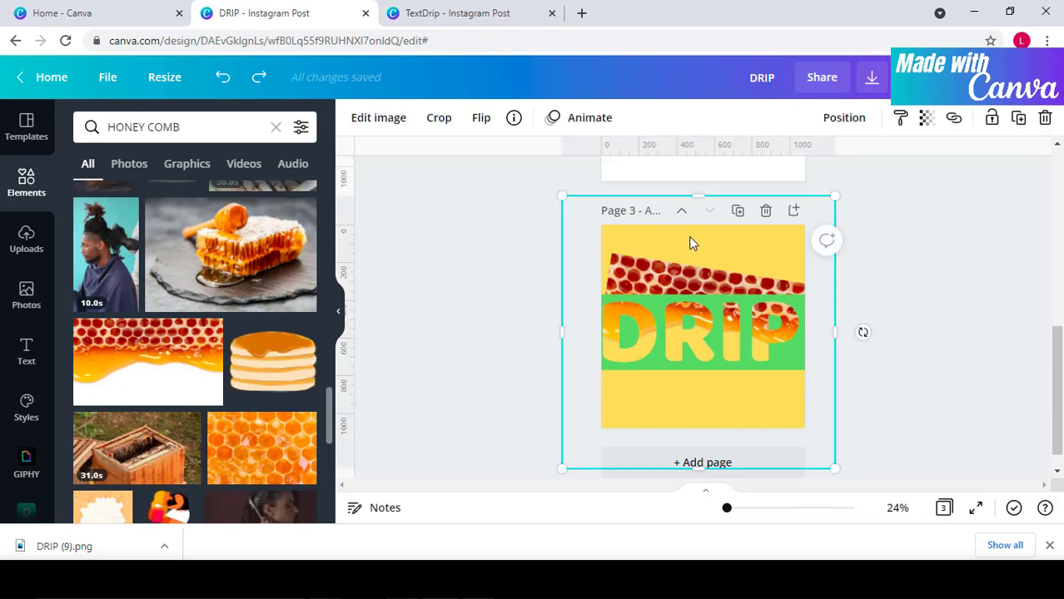
pyautogui.moveTo(702, 207); pyautogui.dragTo(702, 285)
pyautogui.moveTo(694, 467); pyautogui.dragTo(701, 373)
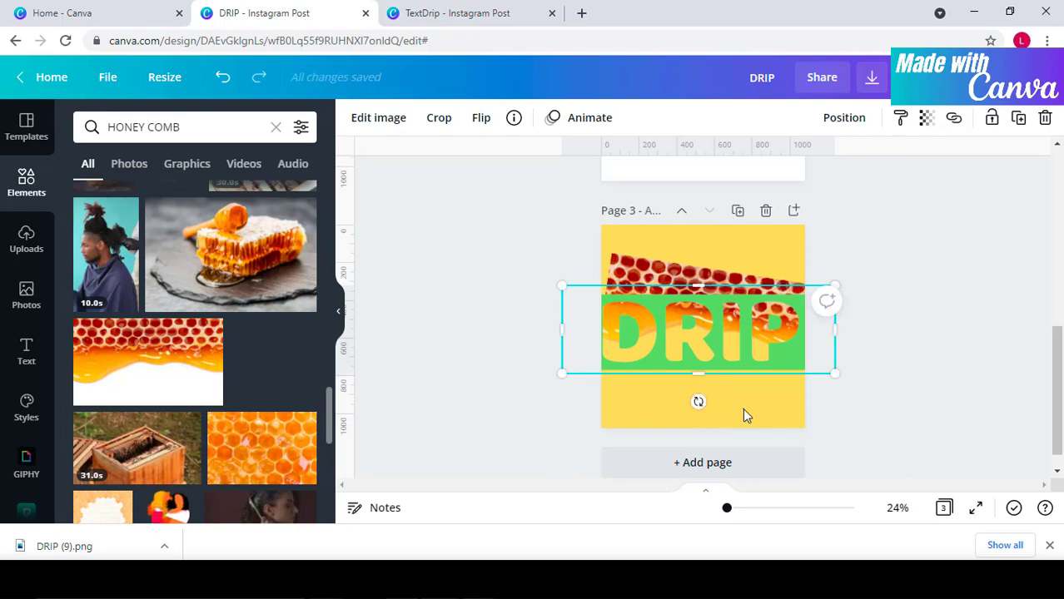
# Step: Set page 3's background to the orange sampled from the honey inside the letter D
pyautogui.click(742, 408)
pyautogui.click(353, 121)
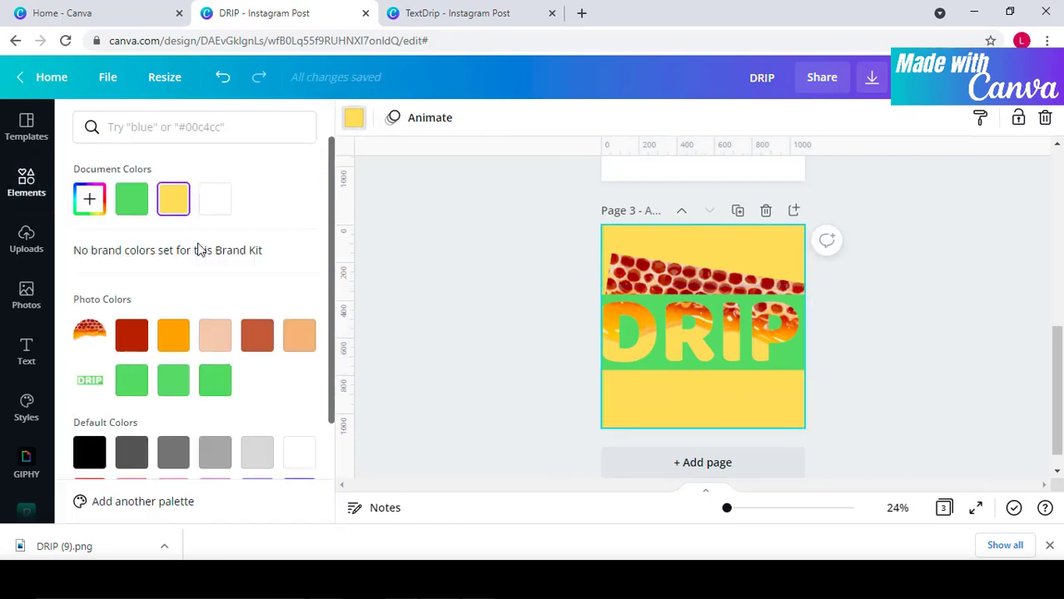
pyautogui.click(90, 203)
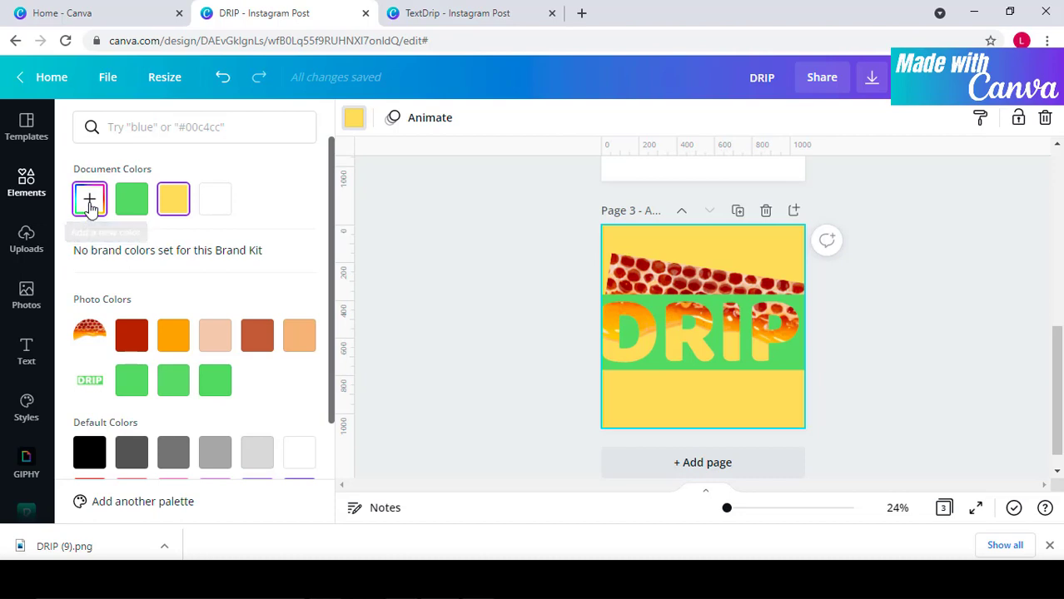
pyautogui.click(280, 359)
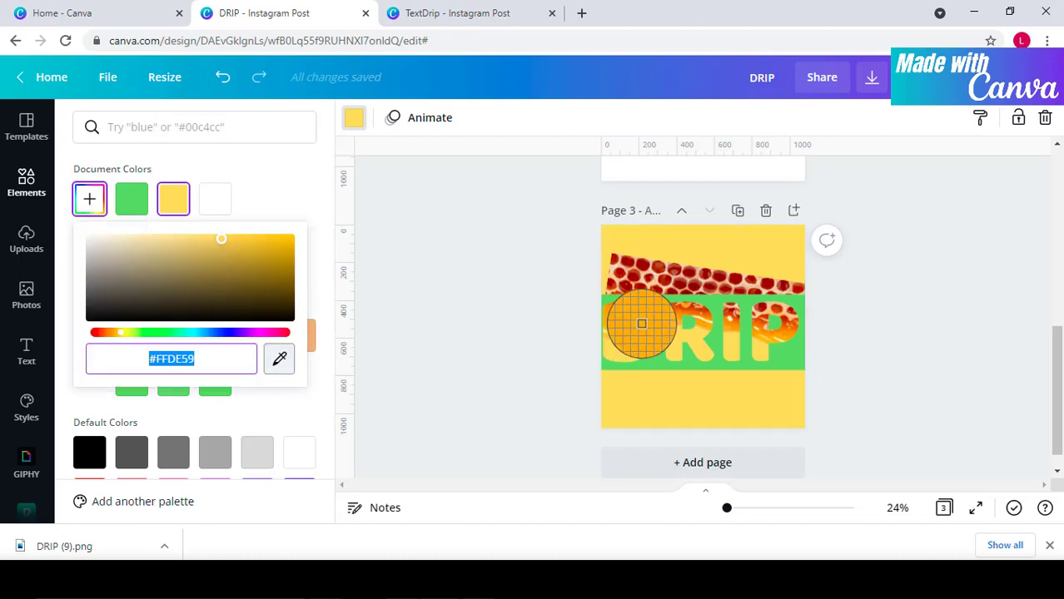
pyautogui.click(641, 324)
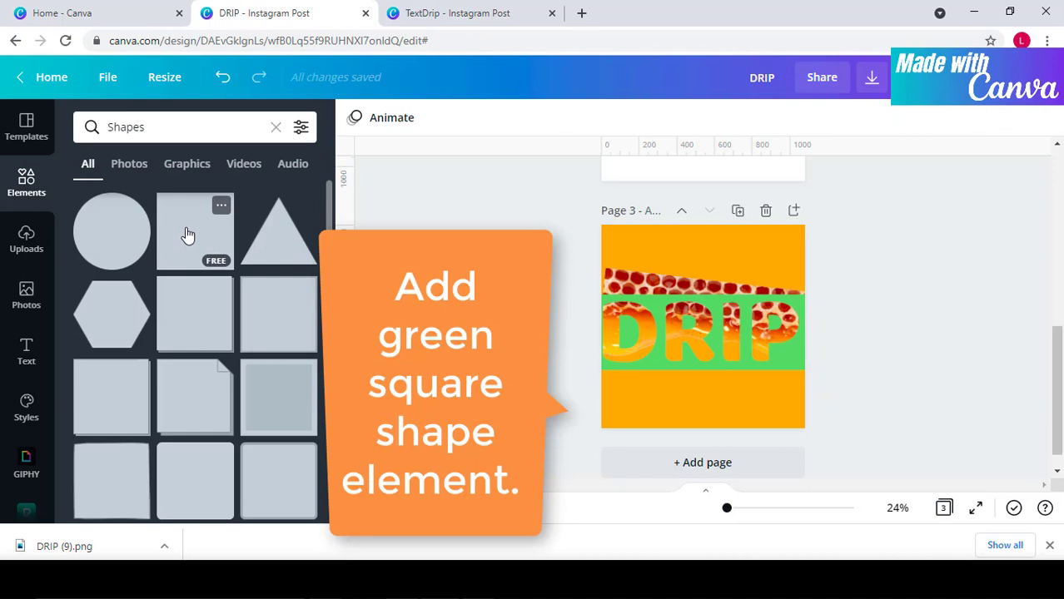
# Step: Add a green square, widen it to cover page 3 above the DRIP band, and place a copy over the area below
pyautogui.click(188, 236)
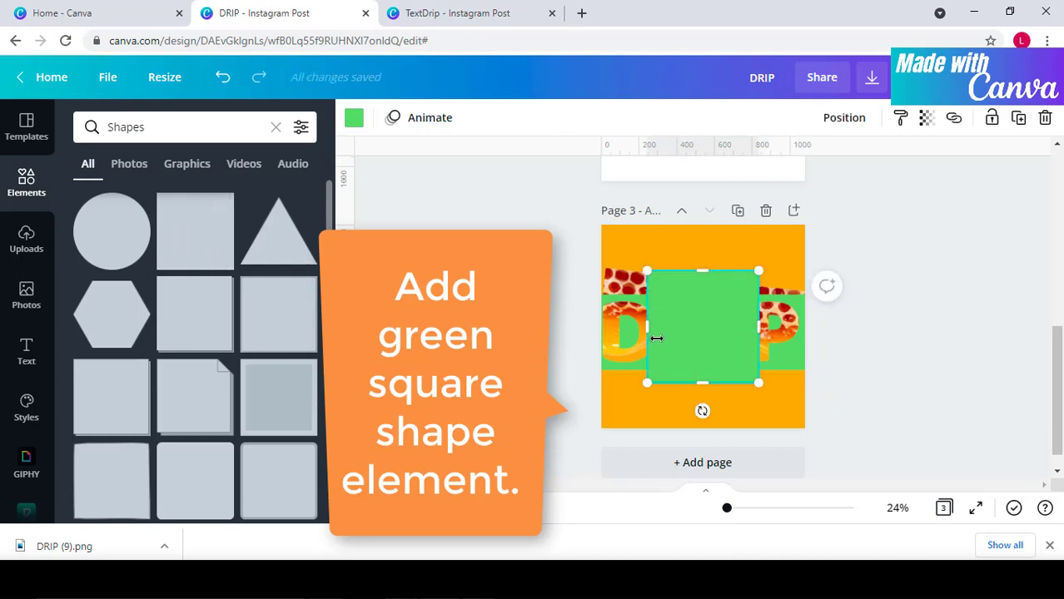
pyautogui.moveTo(687, 277); pyautogui.dragTo(820, 258)
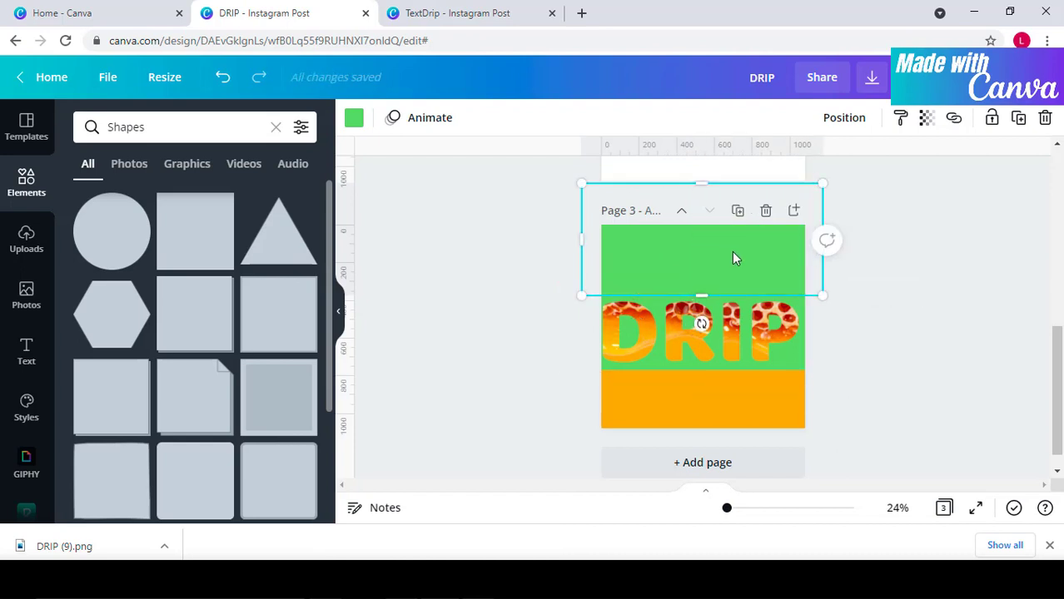
pyautogui.moveTo(729, 260); pyautogui.dragTo(722, 430)
pyautogui.click(858, 333)
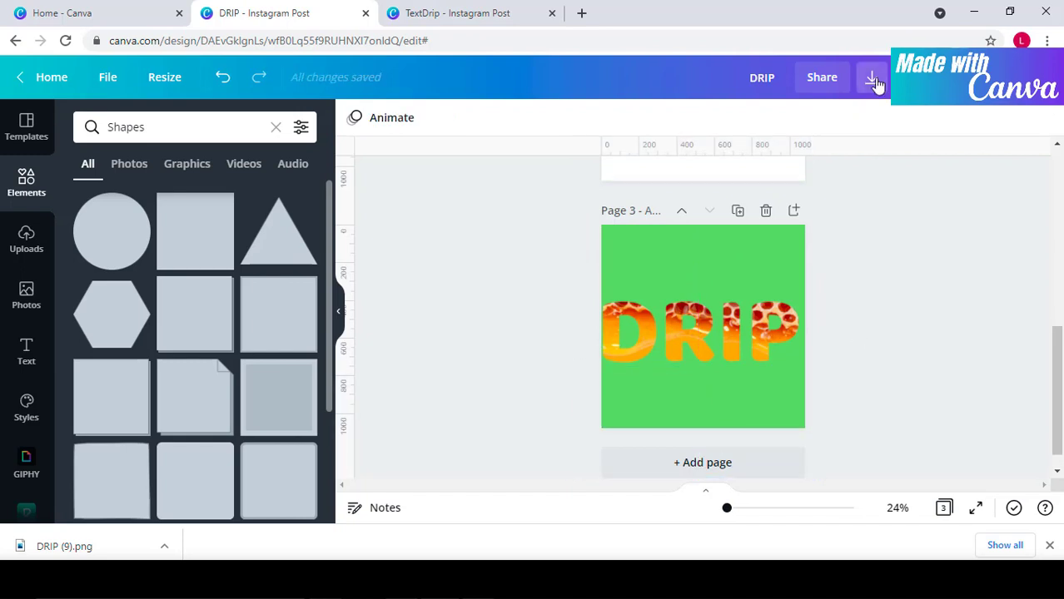
# Step: Download only page 3 of the design as a PNG file
pyautogui.click(873, 80)
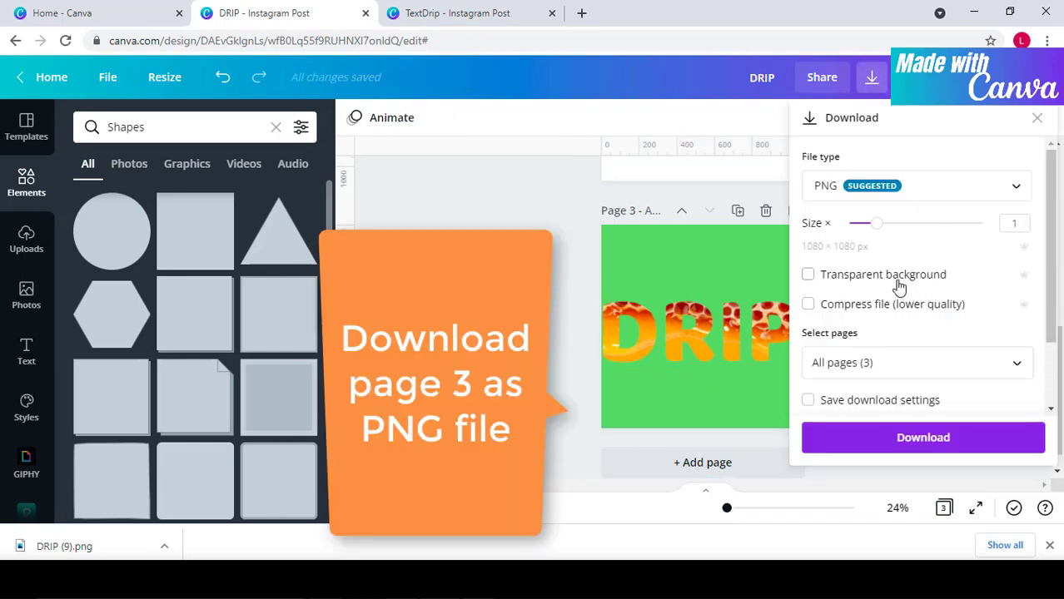
pyautogui.click(1020, 366)
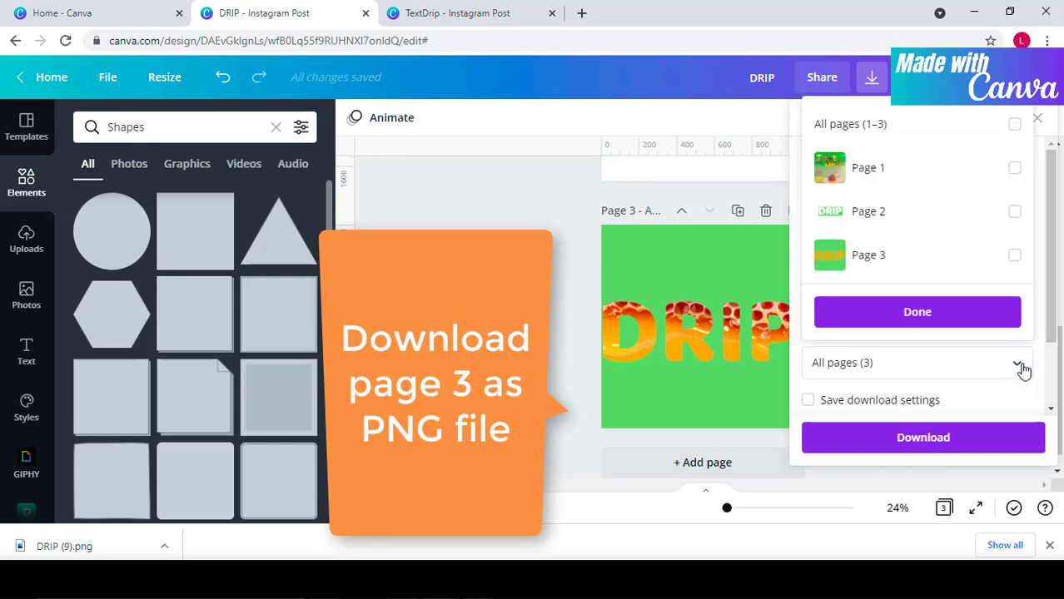
pyautogui.click(1016, 258)
pyautogui.click(962, 314)
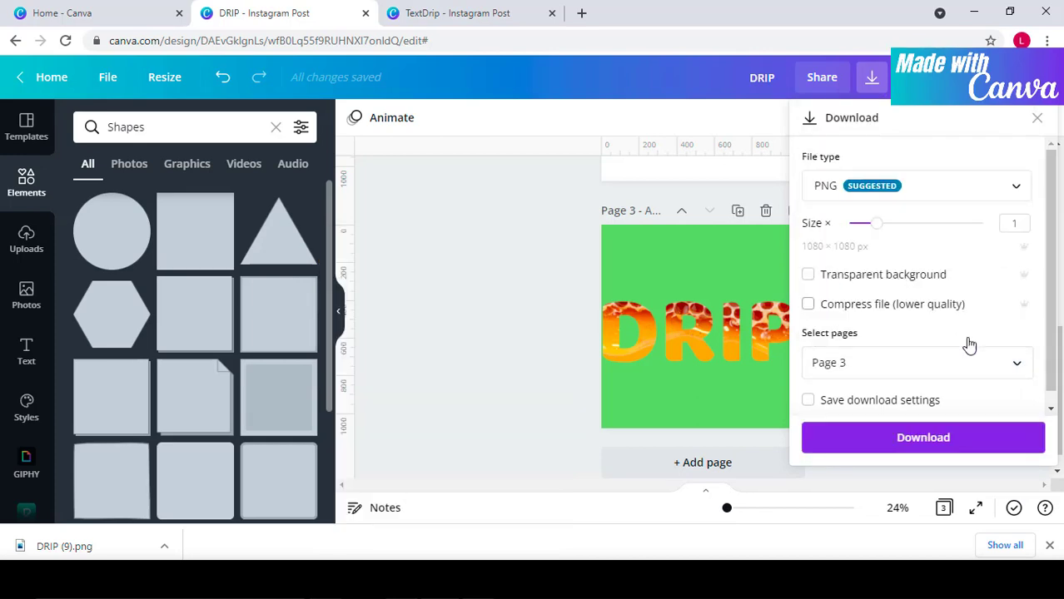
pyautogui.click(974, 439)
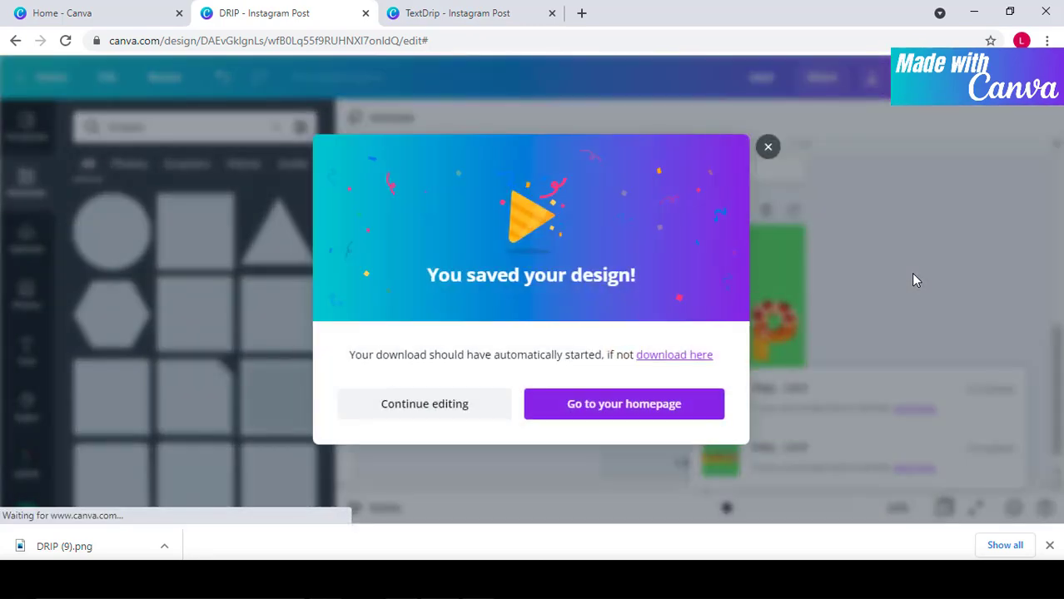
pyautogui.click(768, 146)
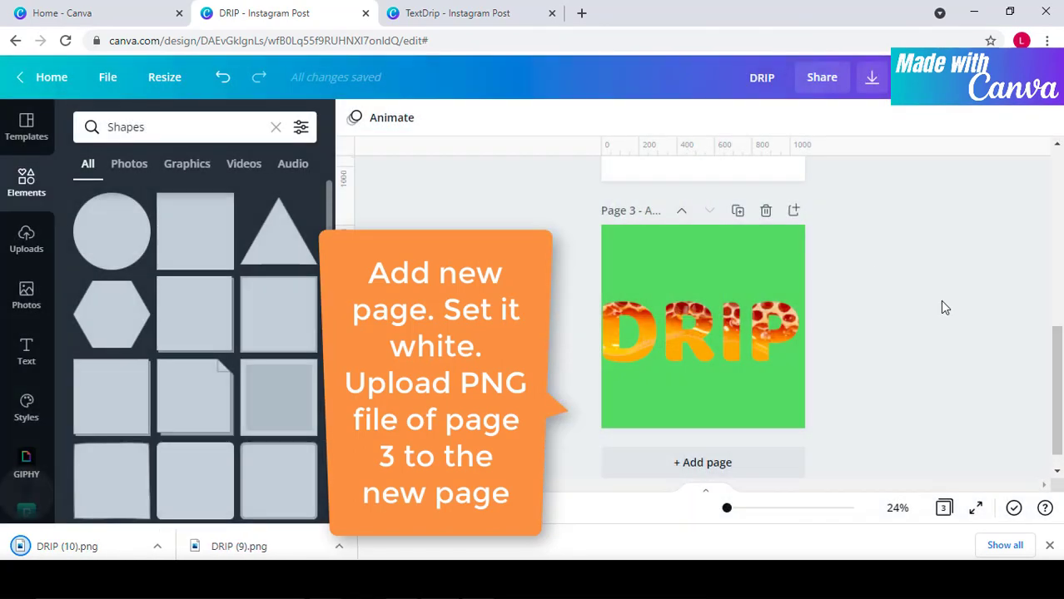
# Step: Add a fourth page with a white background and upload DRIP (10).png onto it
pyautogui.click(703, 438)
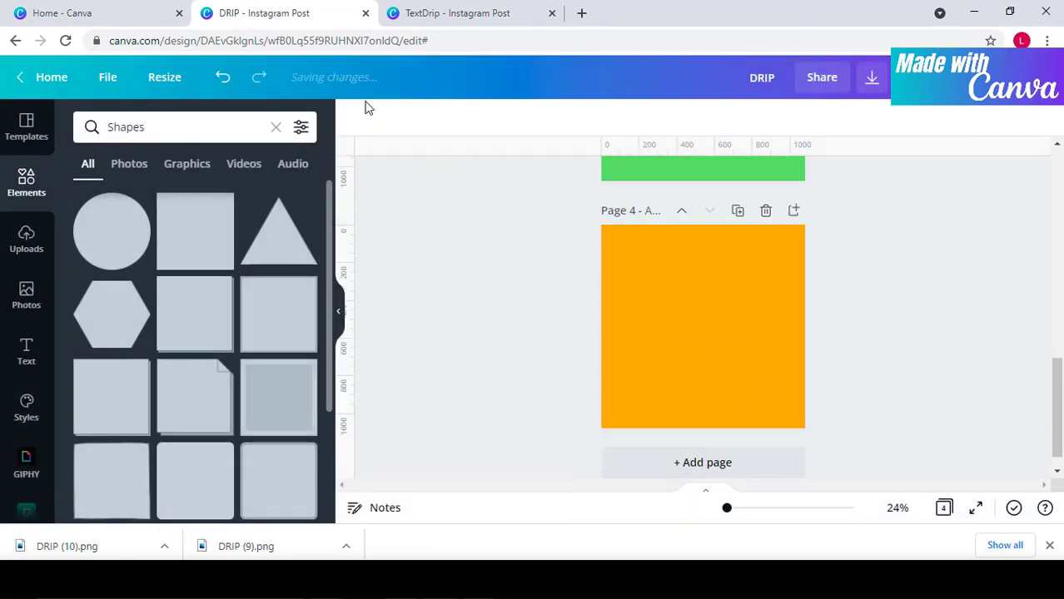
pyautogui.click(354, 120)
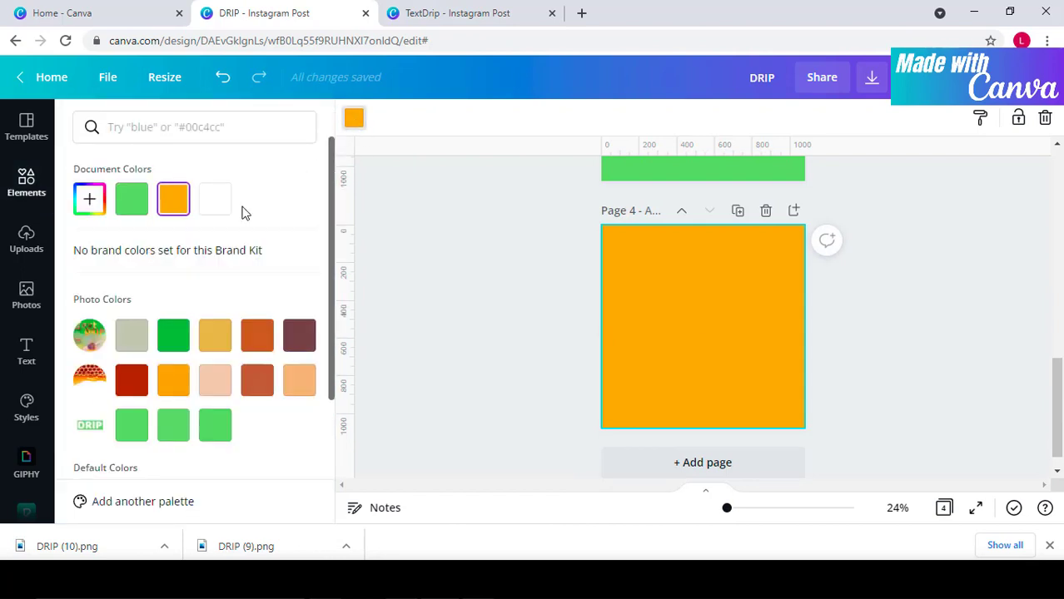
pyautogui.click(222, 205)
pyautogui.moveTo(86, 545); pyautogui.dragTo(732, 339)
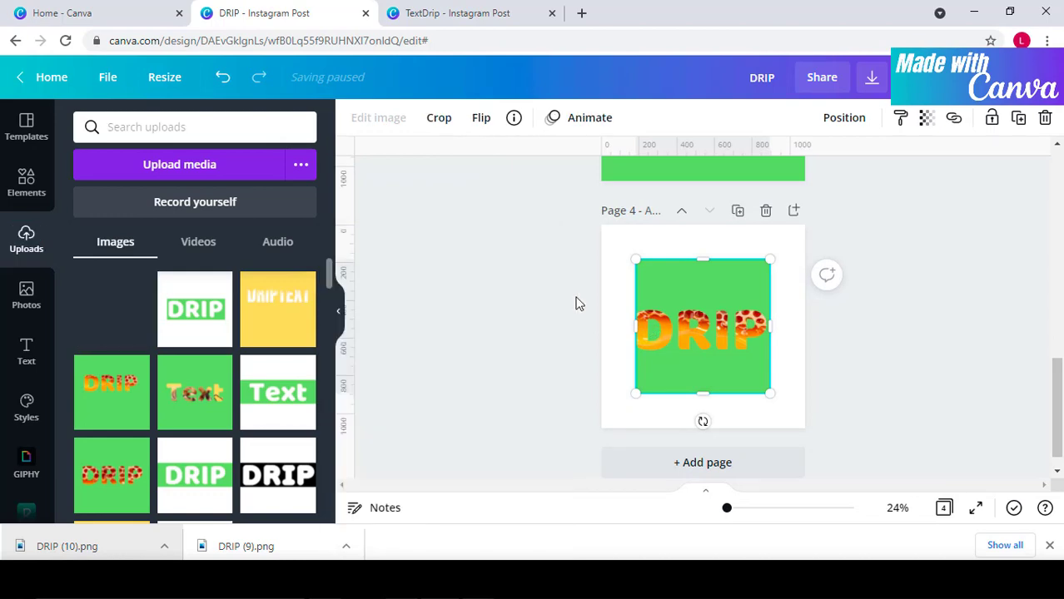
# Step: Remove the green background from the DRIP image on page 4 and crop the empty areas above and below the word
pyautogui.click(376, 119)
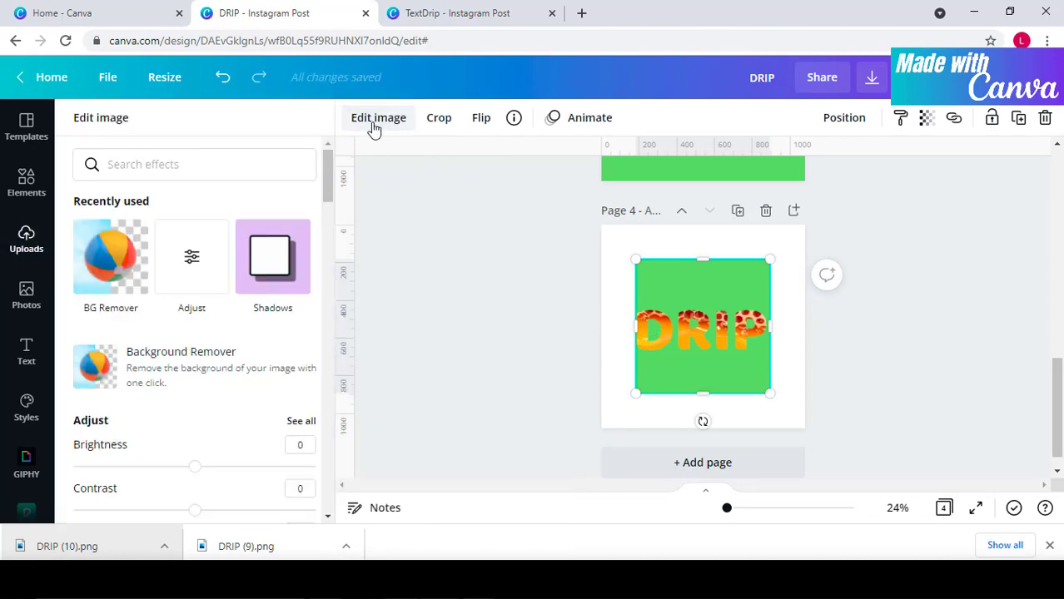
pyautogui.click(119, 247)
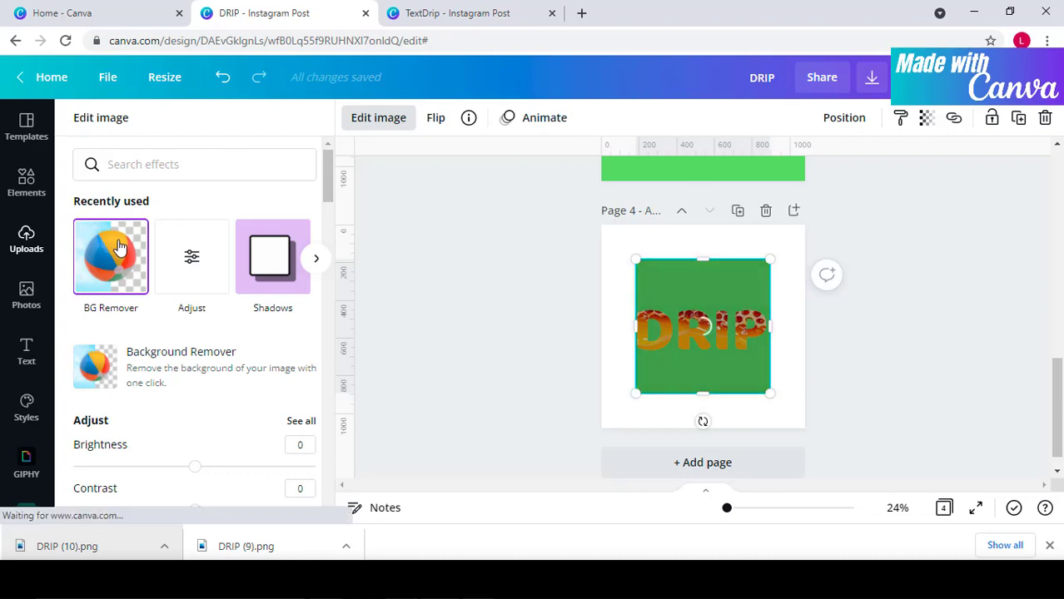
pyautogui.click(258, 507)
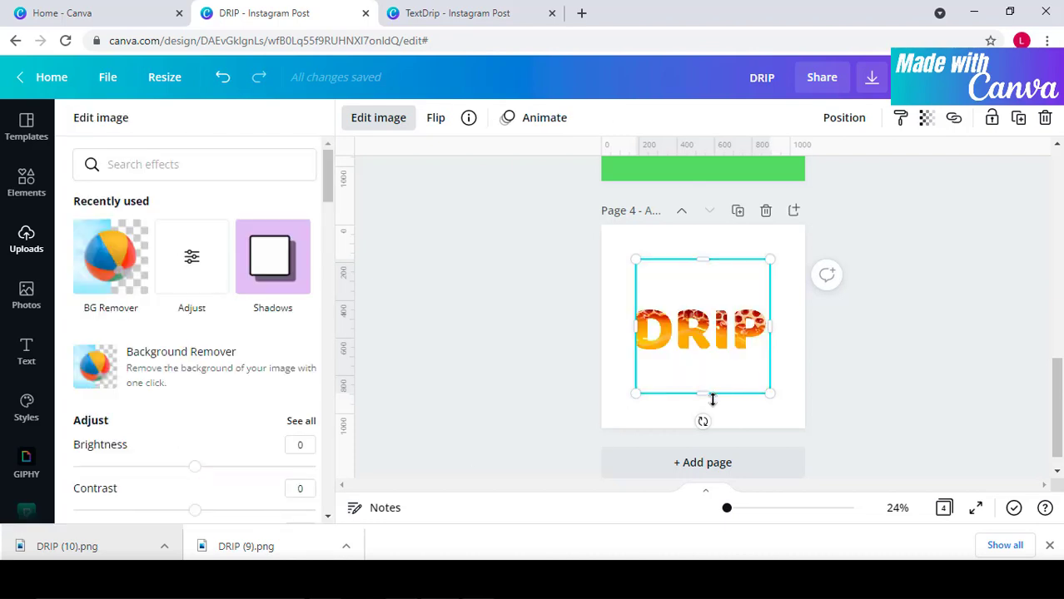
pyautogui.moveTo(712, 399); pyautogui.dragTo(703, 368)
pyautogui.moveTo(703, 264); pyautogui.dragTo(704, 293)
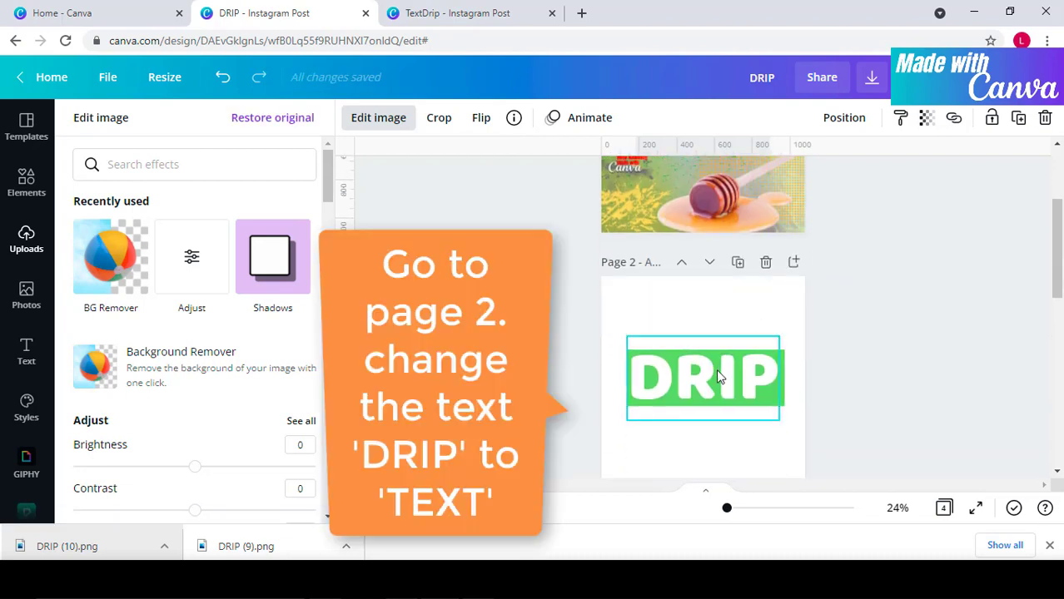
# Step: Change the word on page 2's green band from DRIP to TEXT
pyautogui.click(717, 372)
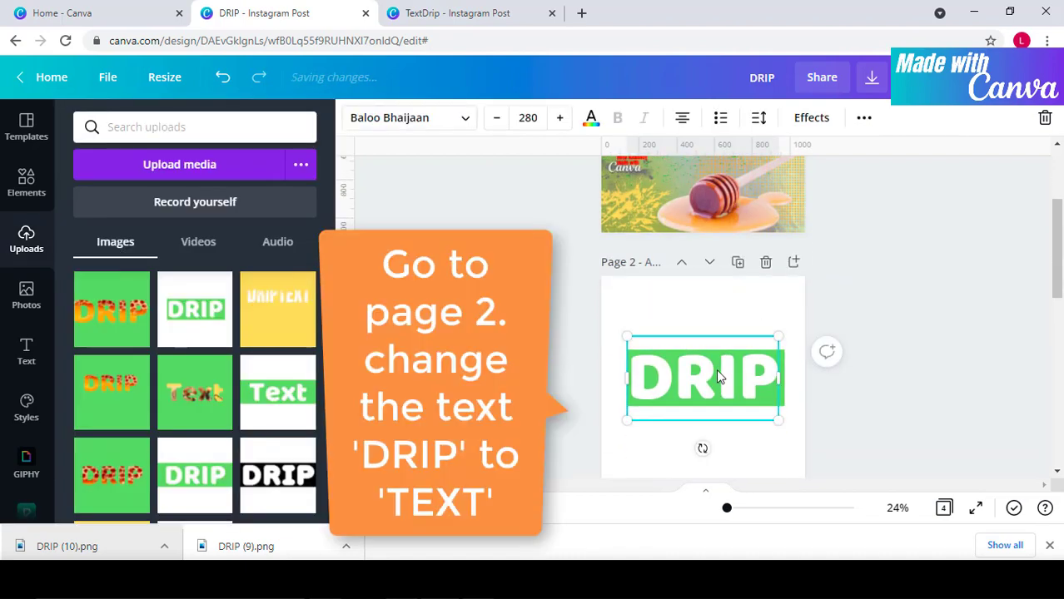
pyautogui.doubleClick(718, 376)
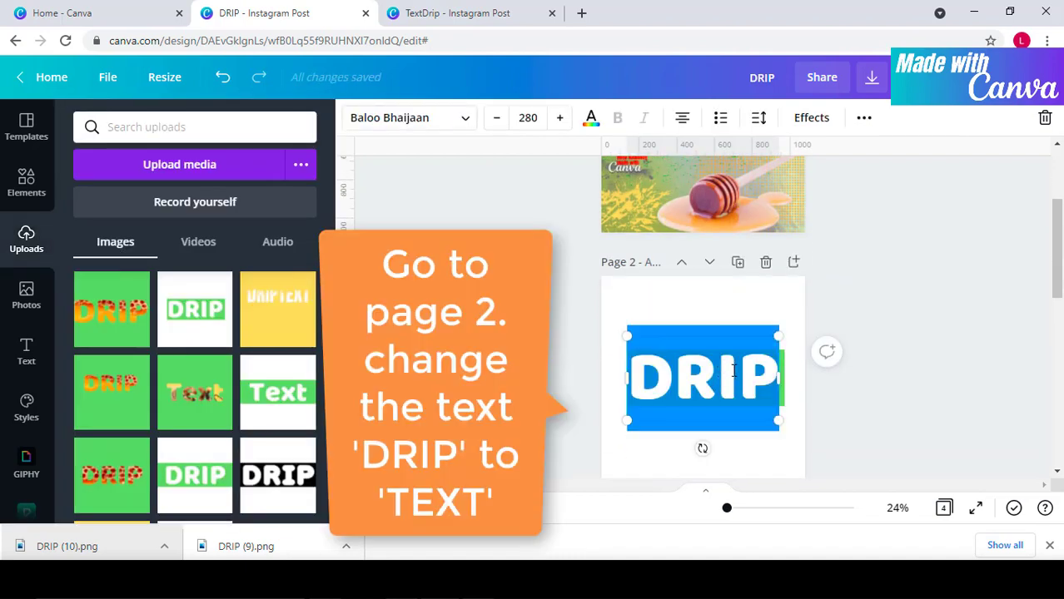
pyautogui.write('TEXT')
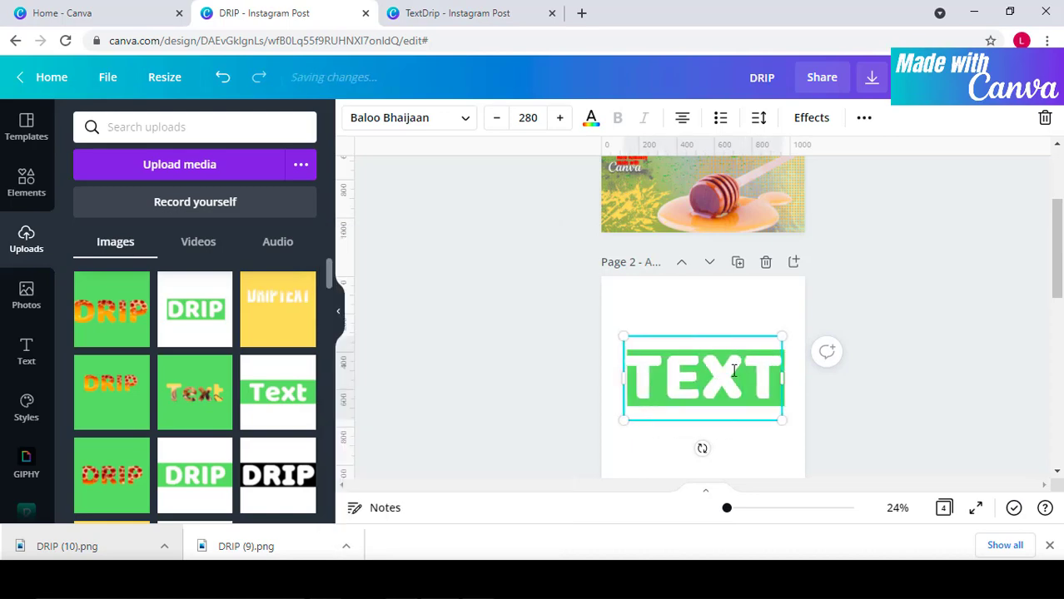
pyautogui.press('Escape')
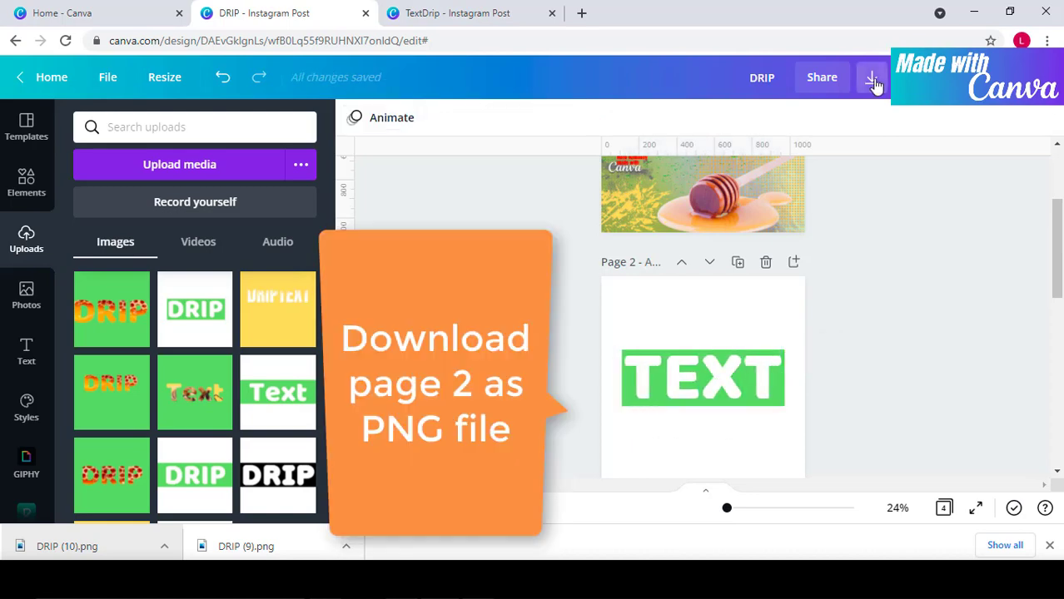
# Step: Download only page 2 of the design as a PNG file
pyautogui.click(871, 78)
pyautogui.click(1022, 373)
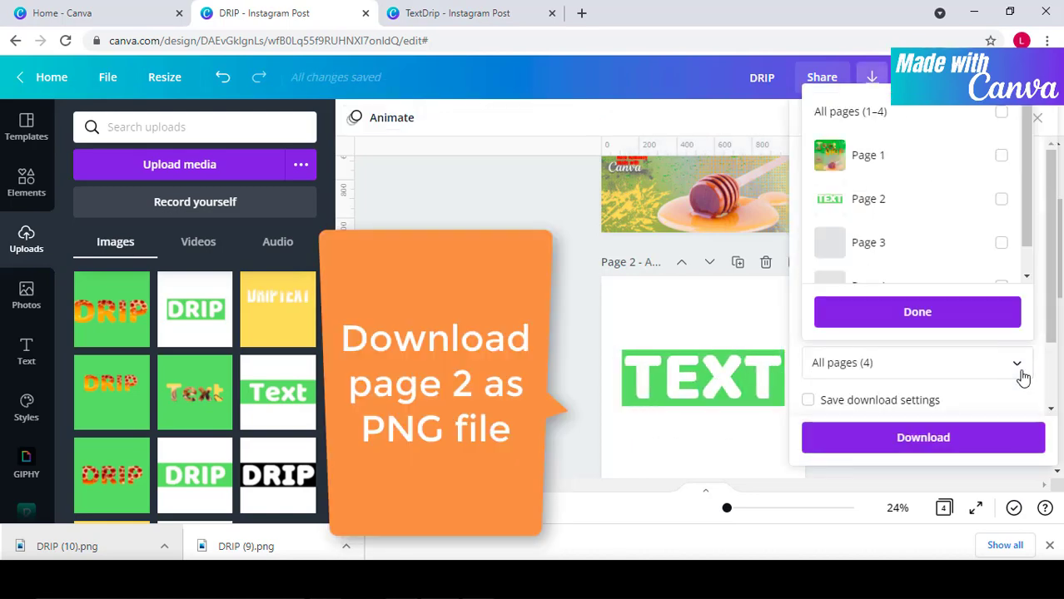
pyautogui.click(966, 206)
pyautogui.click(962, 315)
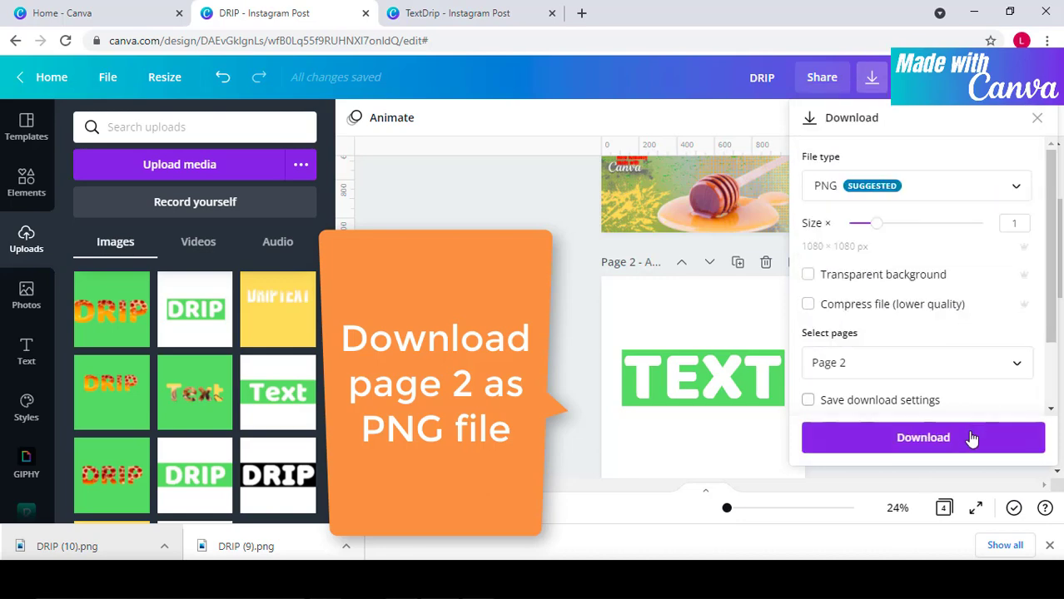
pyautogui.click(971, 439)
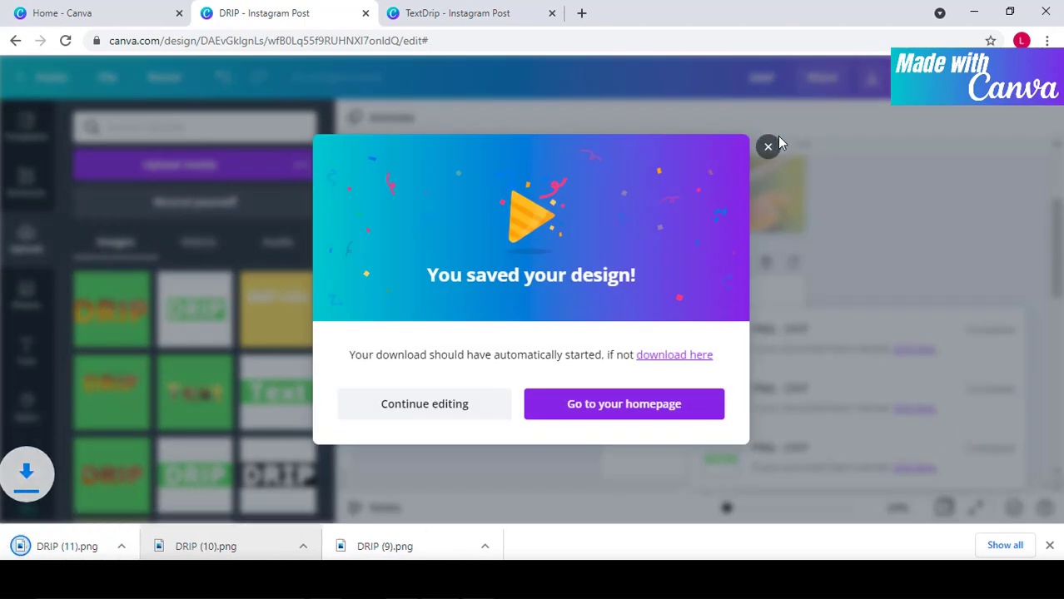
# Step: Insert a new page after page 3 and upload DRIP (11).png onto it
pyautogui.click(768, 147)
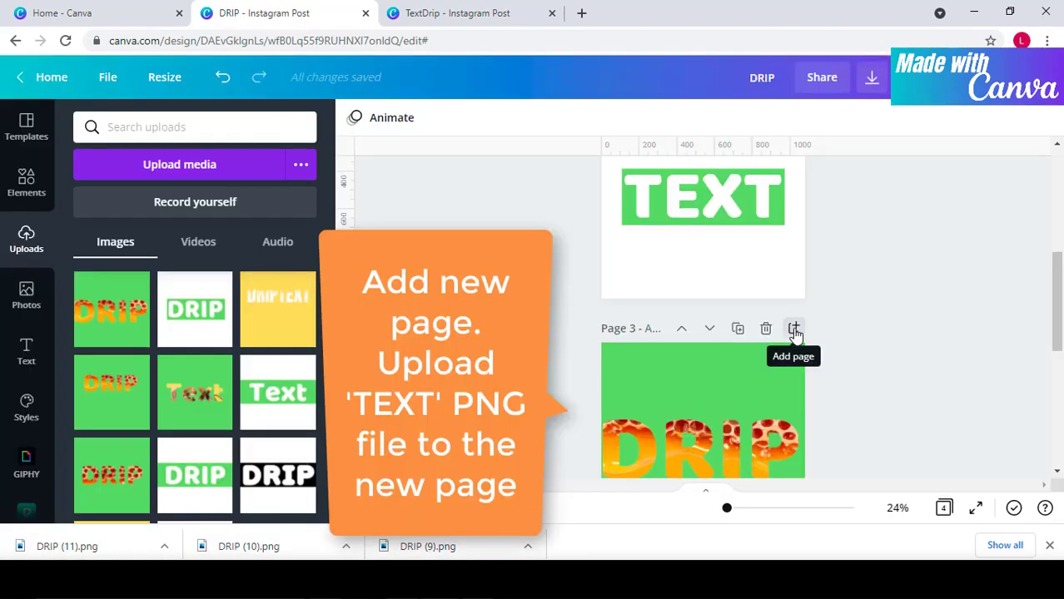
pyautogui.click(793, 330)
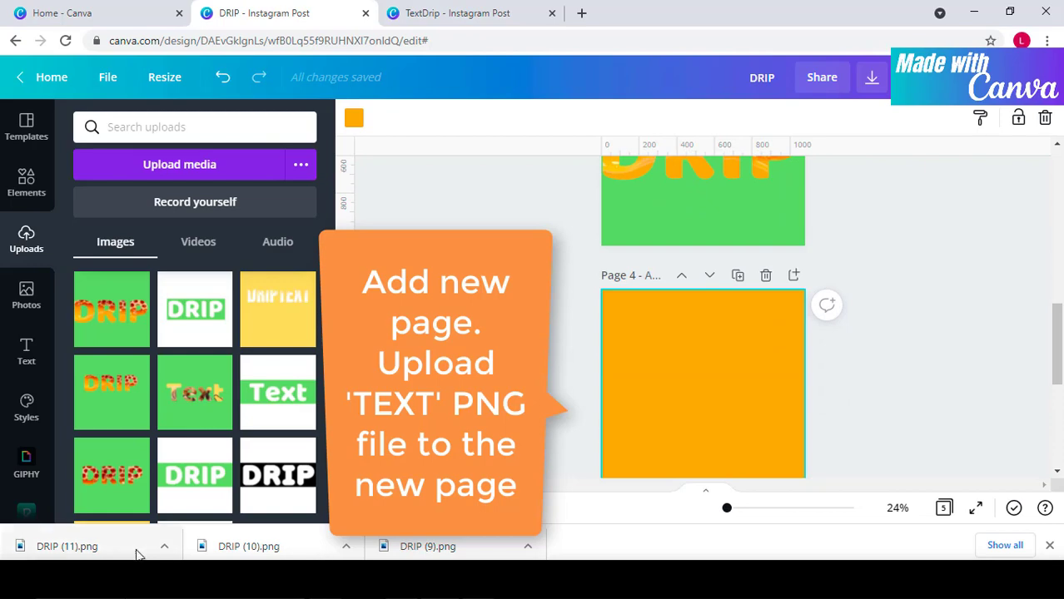
pyautogui.moveTo(65, 546); pyautogui.dragTo(699, 383)
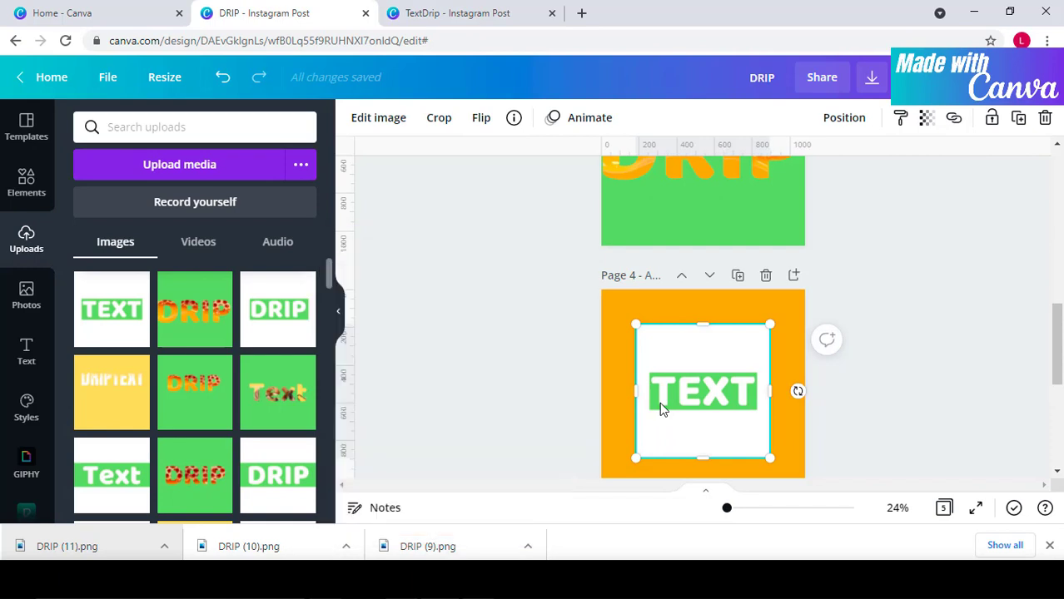
# Step: Remove the white background from the TEXT image on page 4 and enlarge the remaining green cutout
pyautogui.click(373, 118)
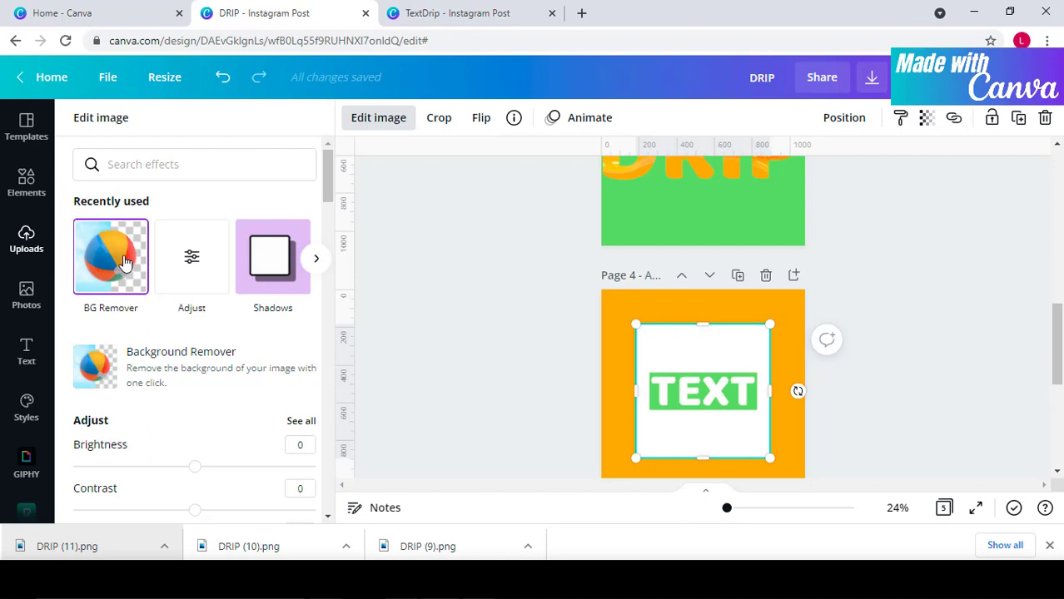
pyautogui.click(123, 263)
pyautogui.click(289, 496)
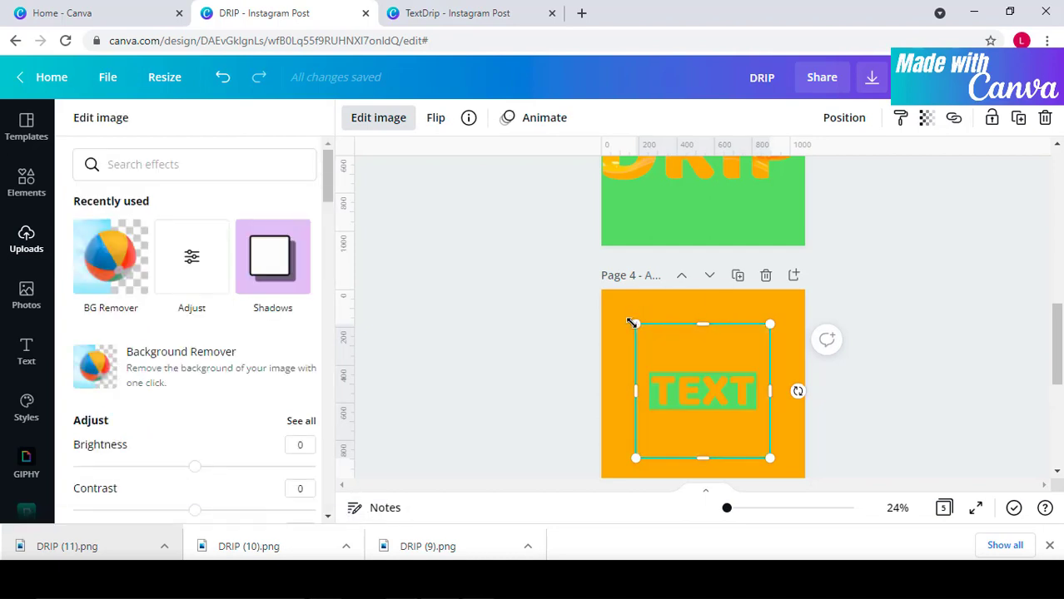
pyautogui.moveTo(630, 323); pyautogui.dragTo(608, 304)
pyautogui.click(500, 350)
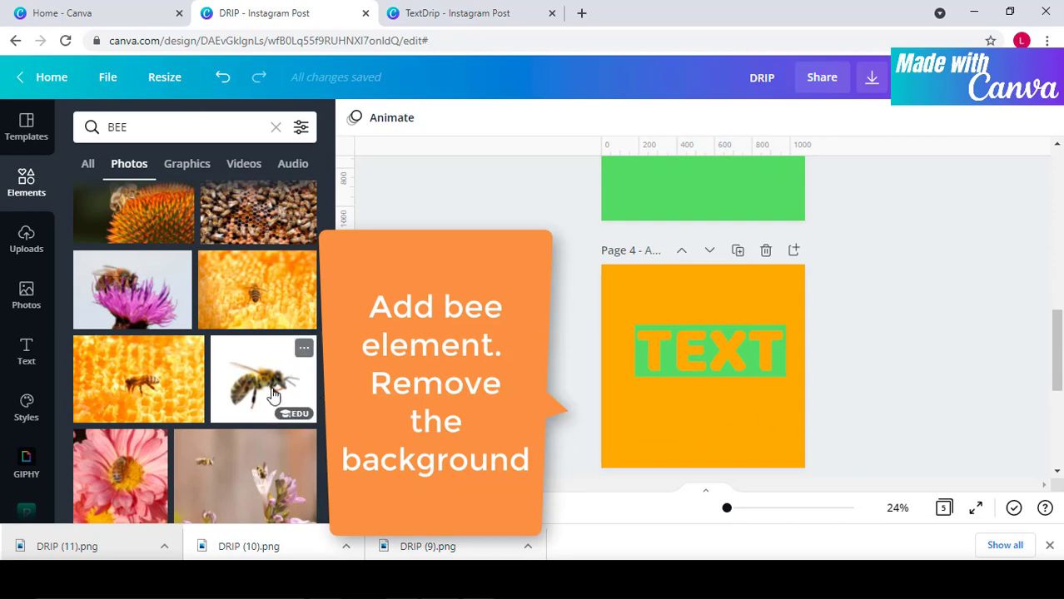
# Step: Add the bee photo with the white backdrop to page 4 and remove its background
pyautogui.click(265, 391)
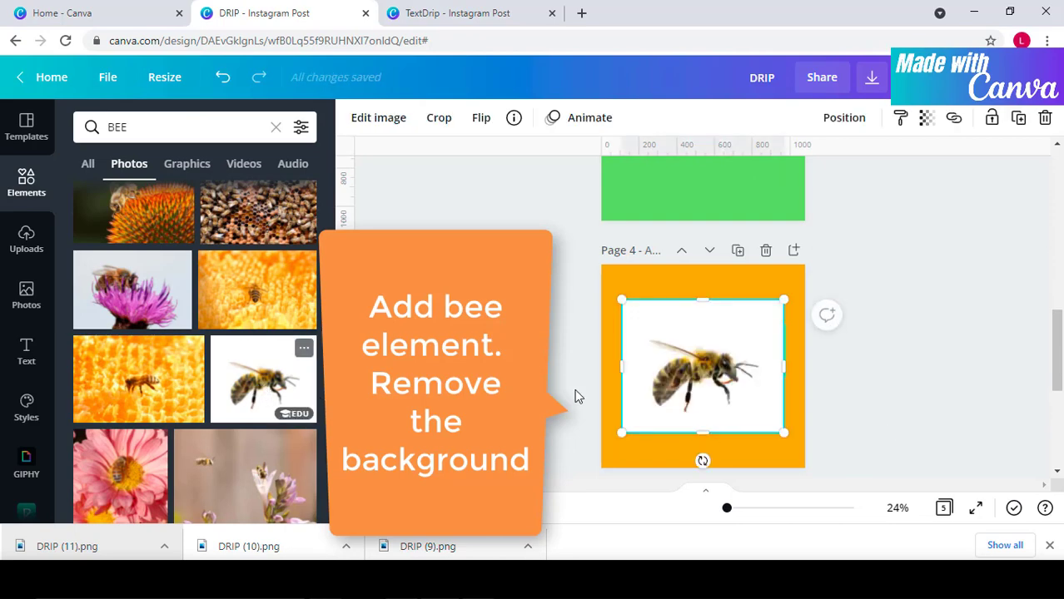
pyautogui.click(348, 123)
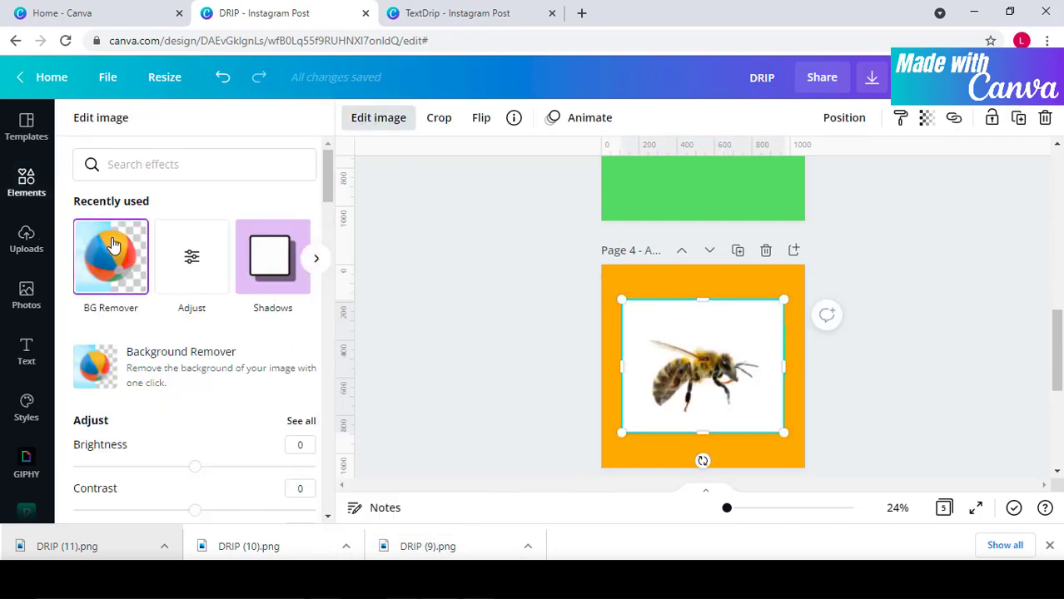
pyautogui.click(114, 246)
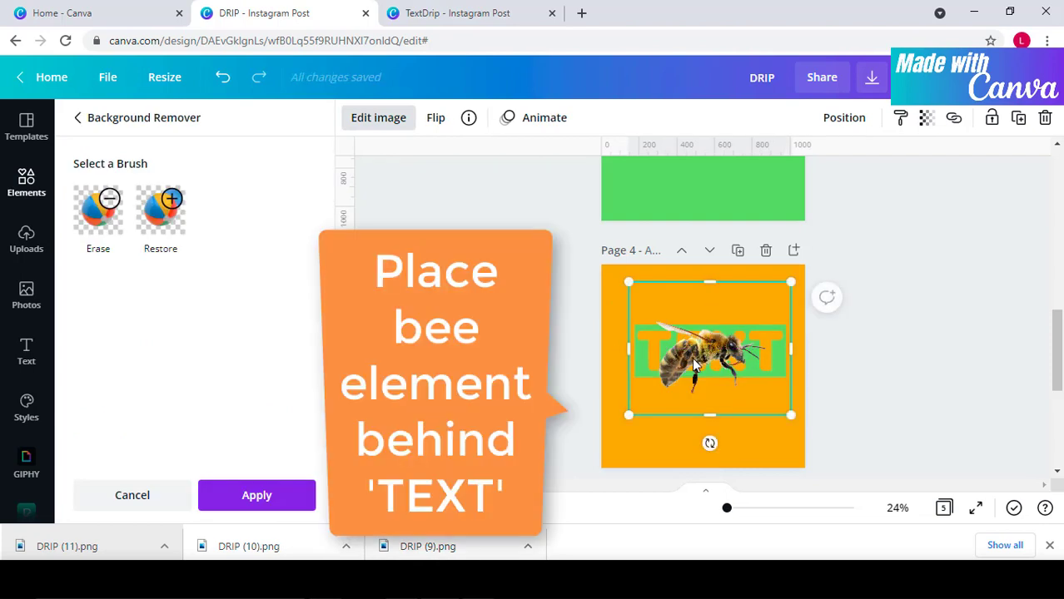
# Step: Place the bee behind the TEXT cutout, enlarged and rotated clockwise so its body fills the letters
pyautogui.rightClick(694, 365)
pyautogui.click(761, 275)
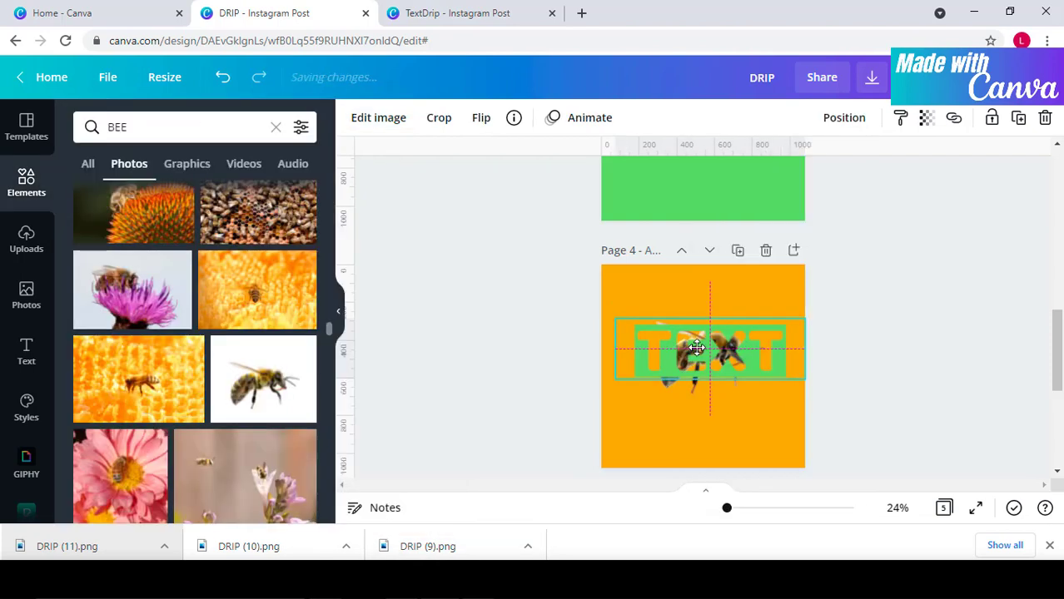
pyautogui.moveTo(696, 348); pyautogui.dragTo(696, 340)
pyautogui.click(668, 390)
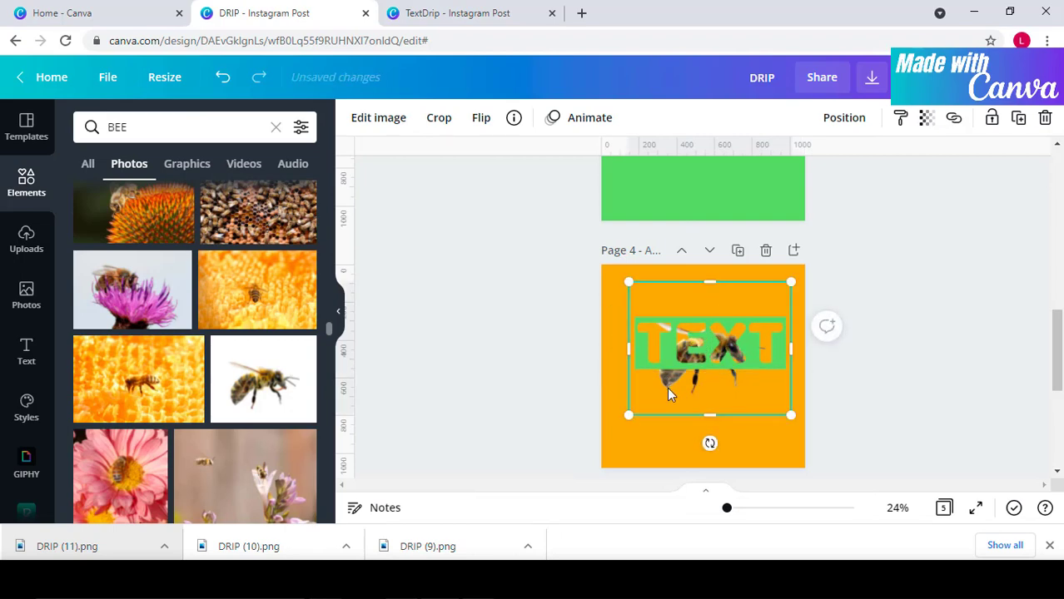
pyautogui.moveTo(712, 443); pyautogui.dragTo(684, 448)
pyautogui.click(889, 415)
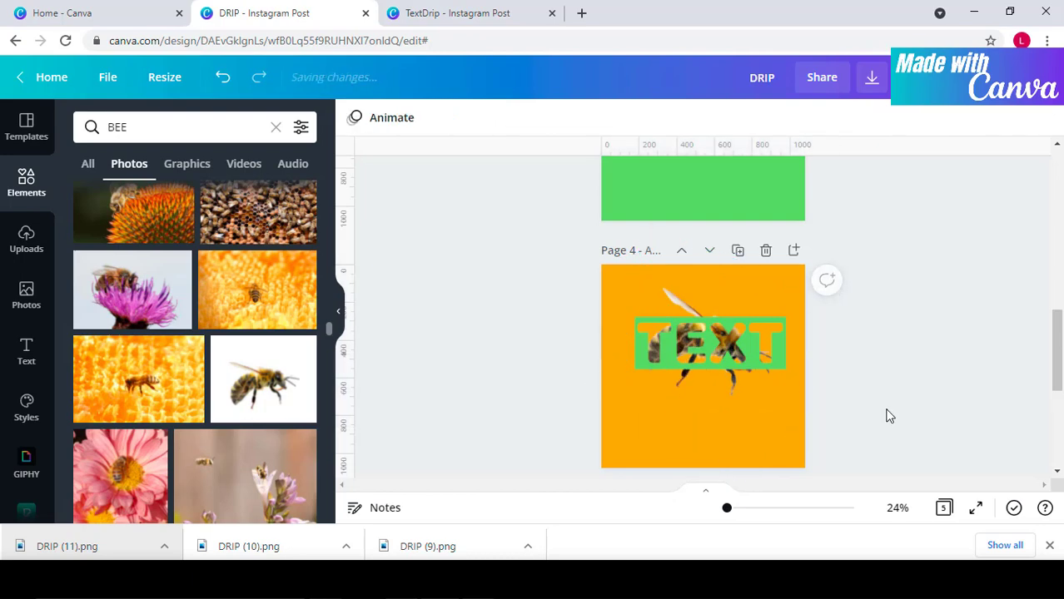
# Step: Copy the bee from page 4 and paste it onto a new page 6 at the end of the design
pyautogui.click(747, 403)
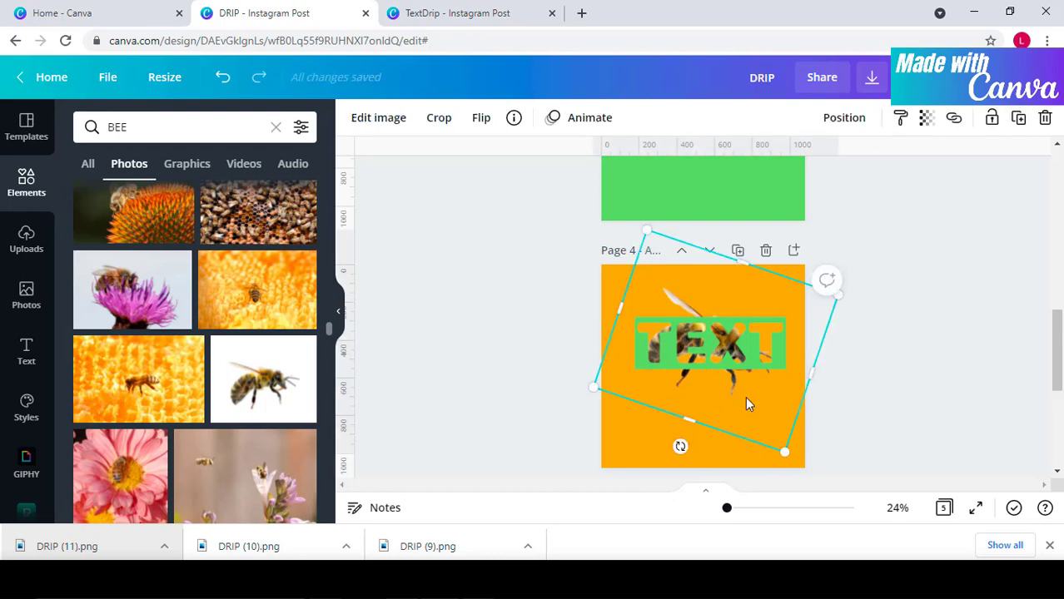
pyautogui.rightClick(746, 397)
pyautogui.click(808, 137)
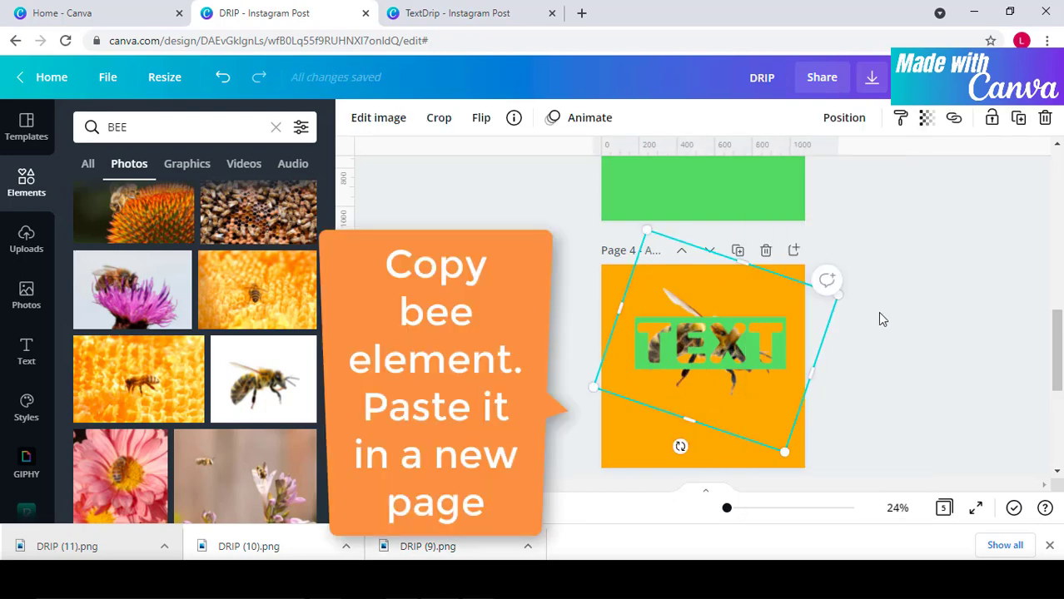
pyautogui.scroll(3, 899, 381)
pyautogui.scroll(-6, 899, 381)
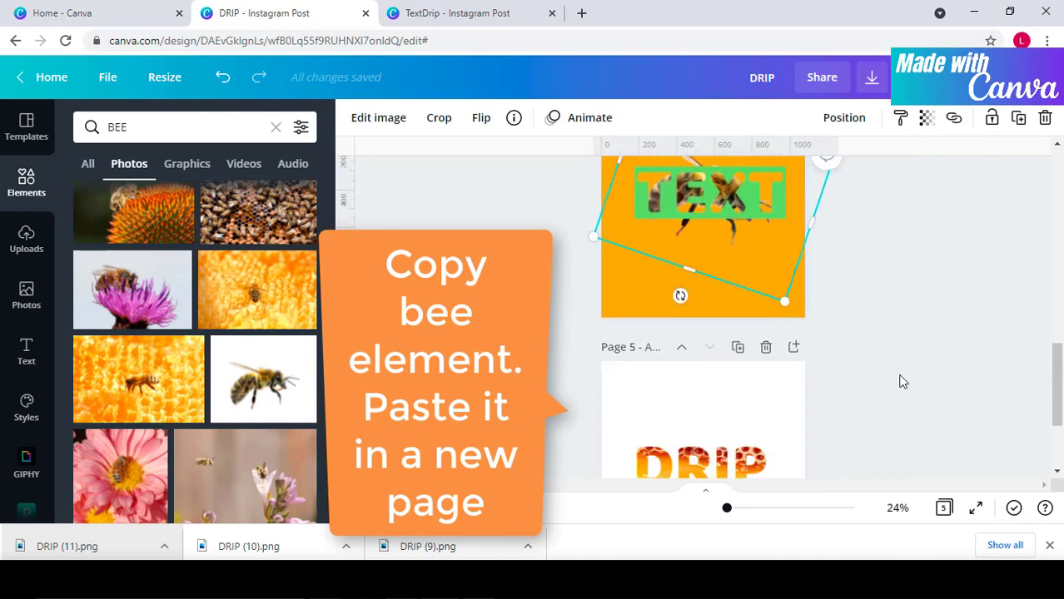
pyautogui.scroll(-2, 786, 407)
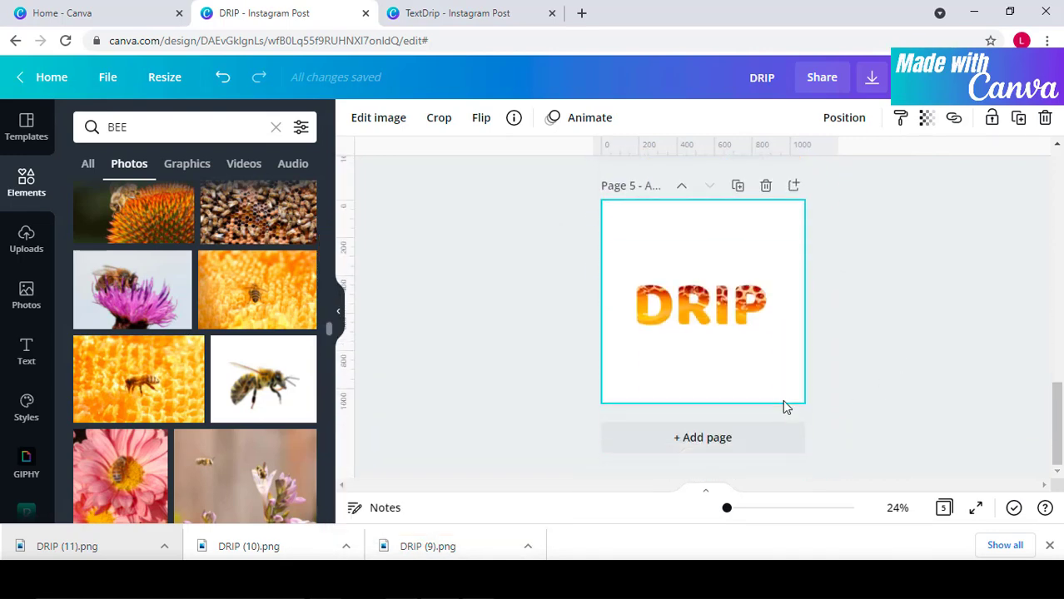
pyautogui.click(736, 439)
pyautogui.rightClick(718, 343)
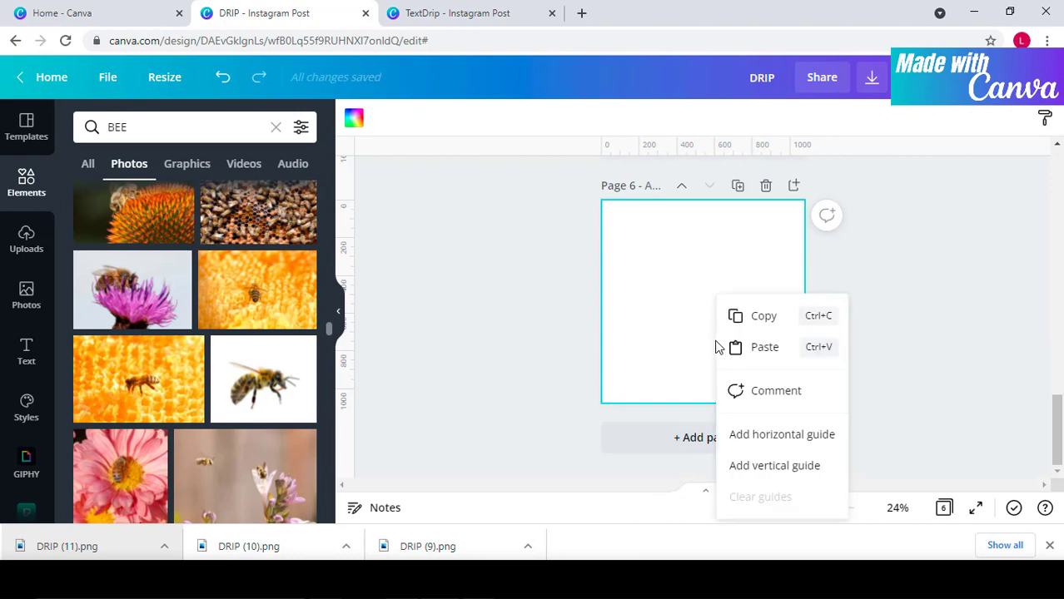
pyautogui.click(770, 353)
# Step: Change the background color of page 4 to yellow #FFFC00
pyautogui.scroll(5, 840, 363)
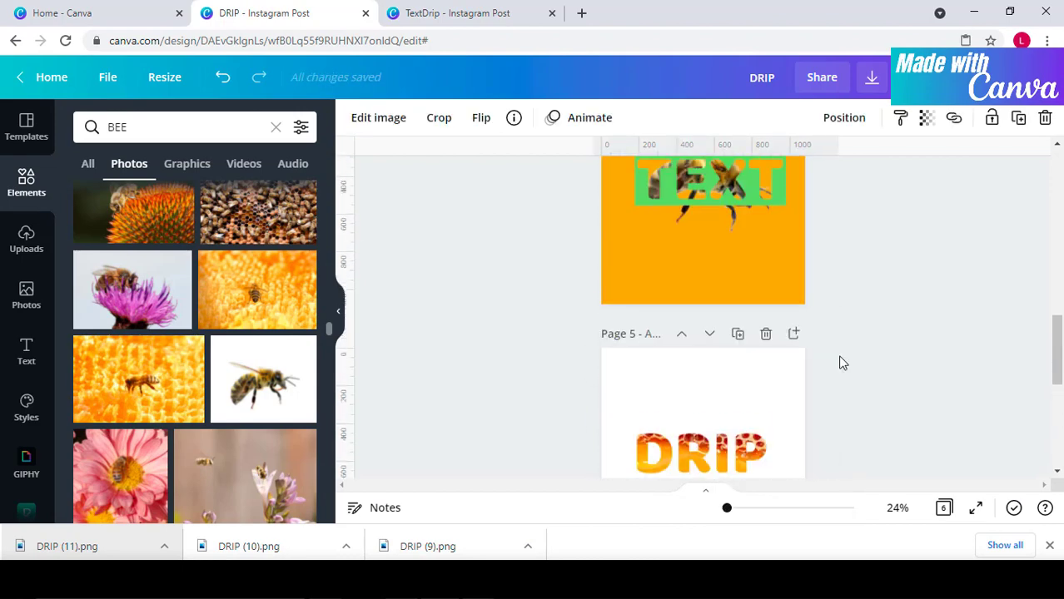
pyautogui.scroll(2, 840, 363)
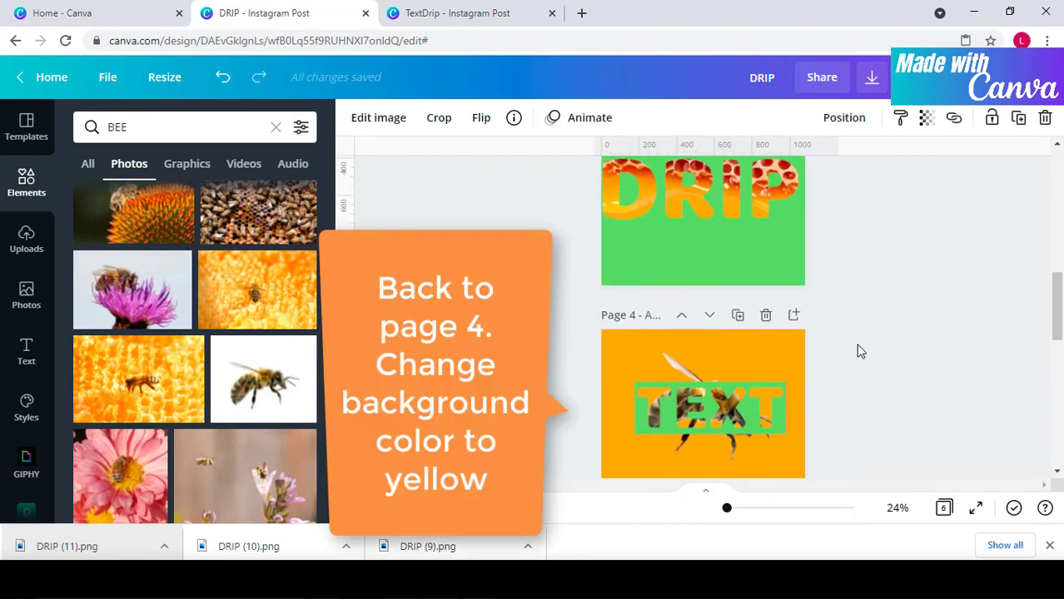
pyautogui.scroll(-2, 861, 352)
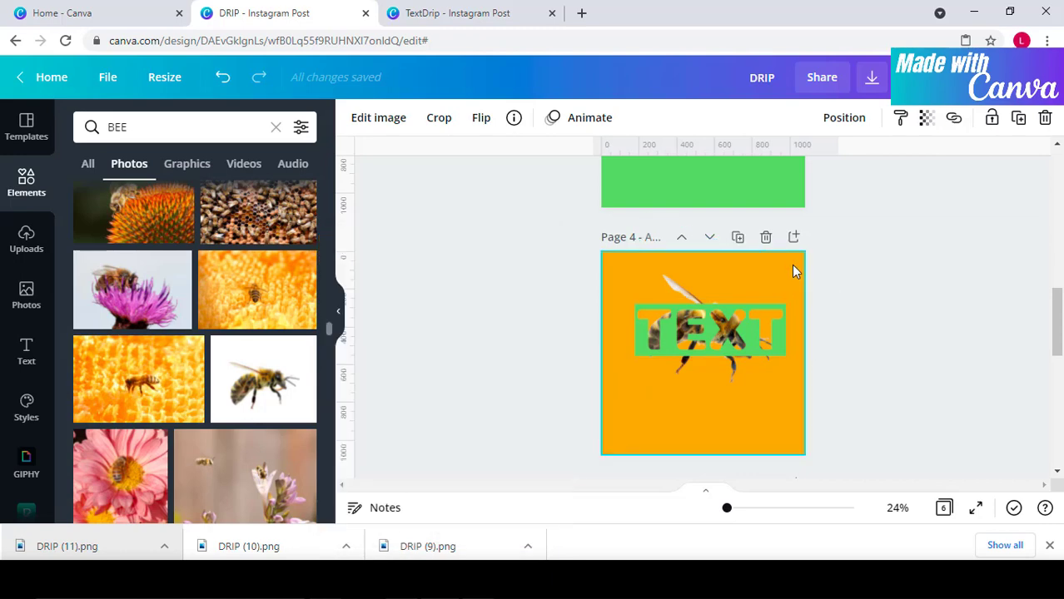
pyautogui.click(793, 263)
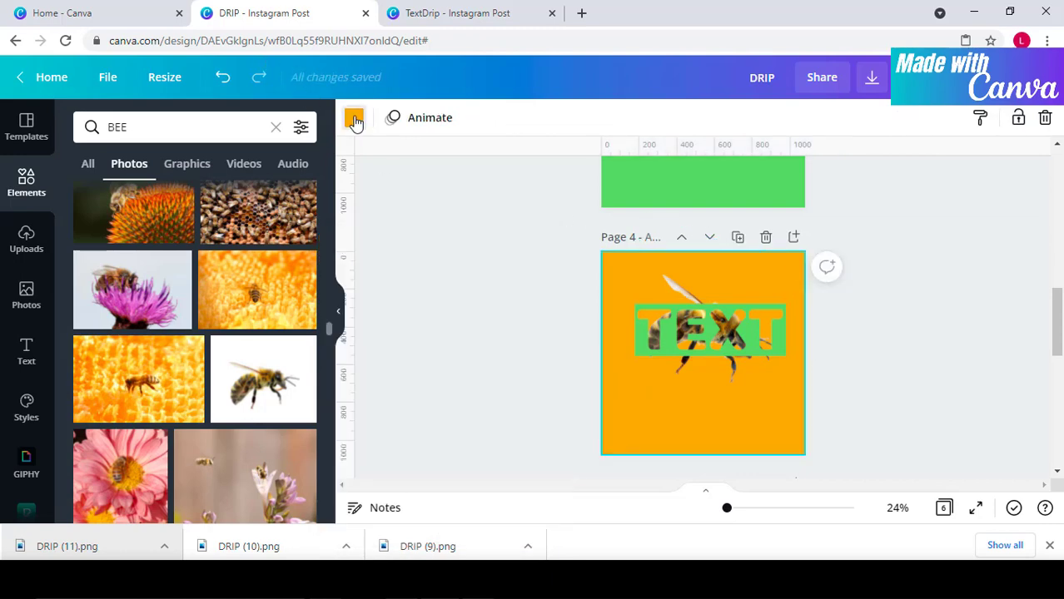
pyautogui.click(354, 119)
pyautogui.click(90, 200)
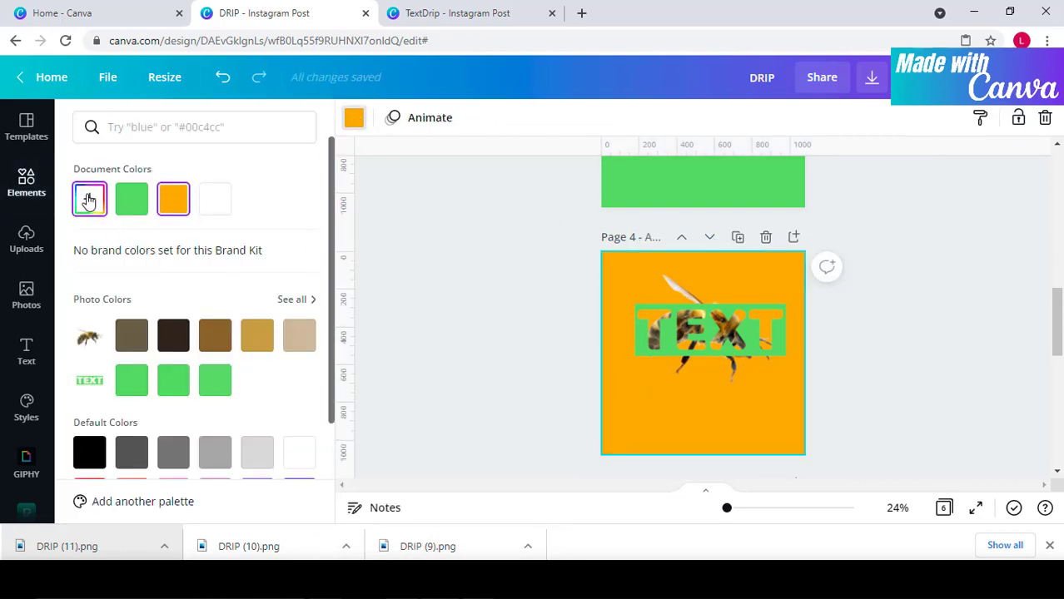
pyautogui.moveTo(131, 338); pyautogui.dragTo(126, 337)
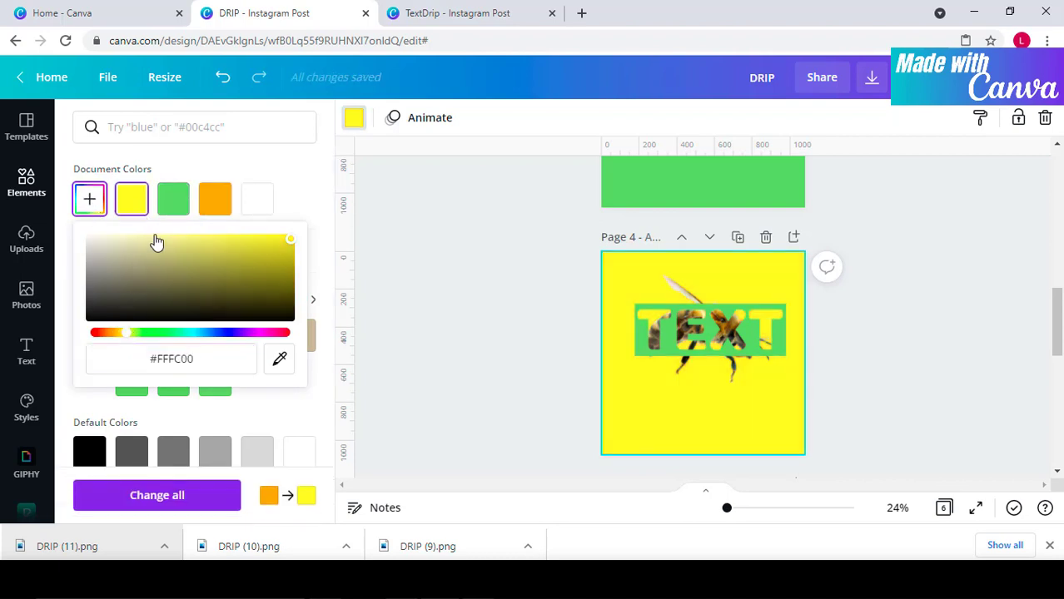
# Step: Search the elements for Shapes and cover the area around the TEXT cutout on page 4 with green squares
pyautogui.click(25, 183)
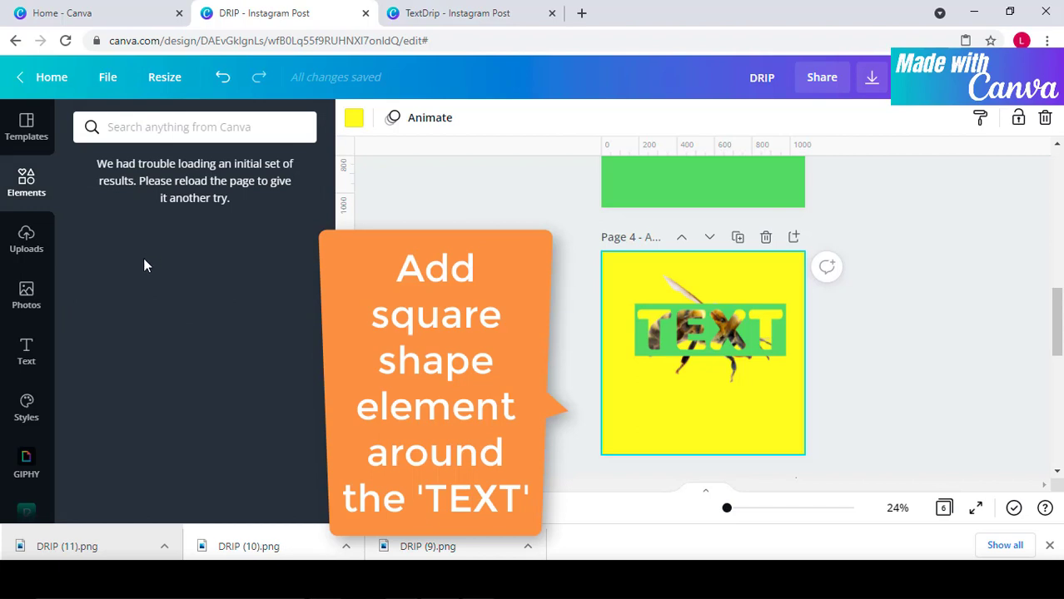
pyautogui.click(26, 182)
pyautogui.write('Shapes')
pyautogui.press('Return')
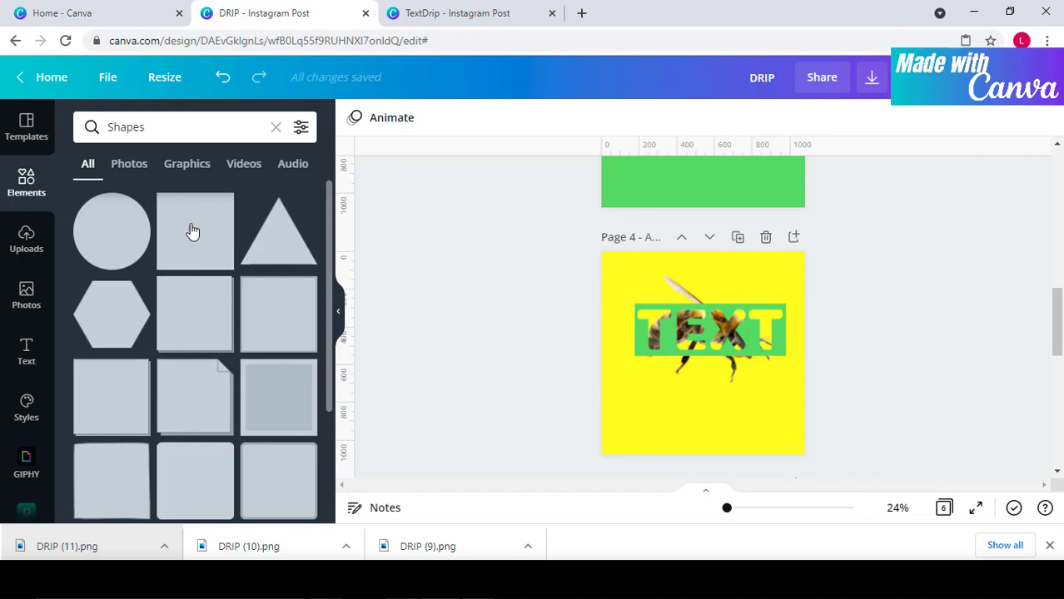
pyautogui.click(196, 230)
pyautogui.moveTo(743, 392); pyautogui.dragTo(664, 282)
pyautogui.moveTo(752, 306); pyautogui.dragTo(805, 354)
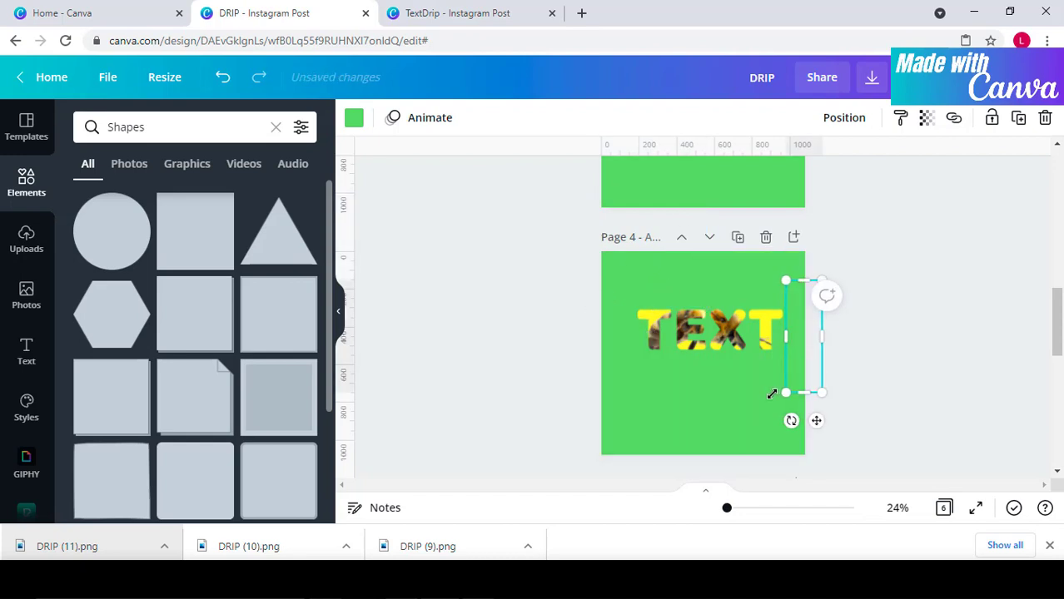
pyautogui.click(741, 418)
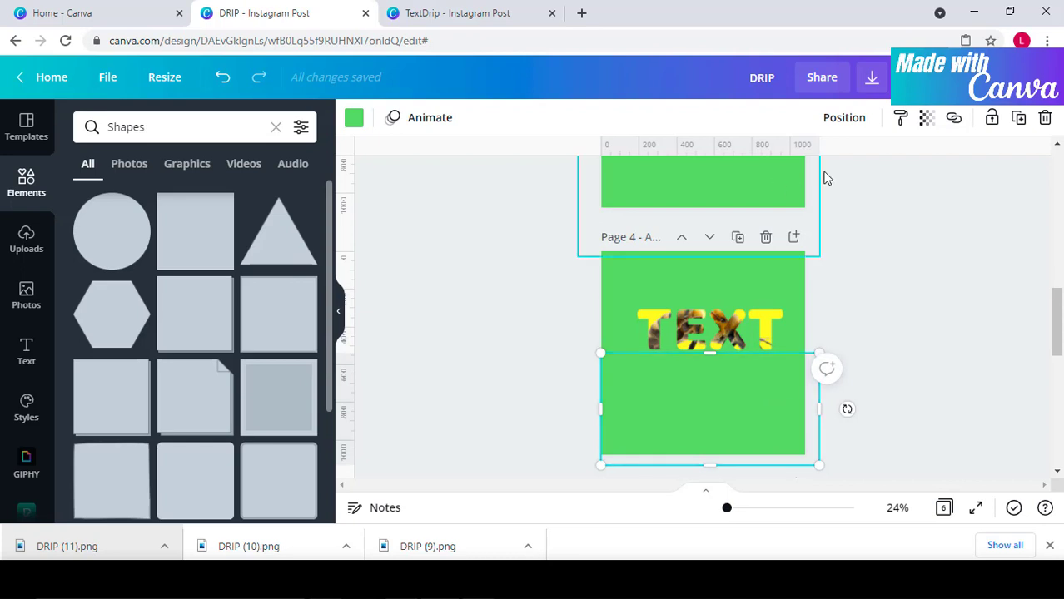
# Step: Download only page 4 of the design as a PNG file
pyautogui.click(870, 79)
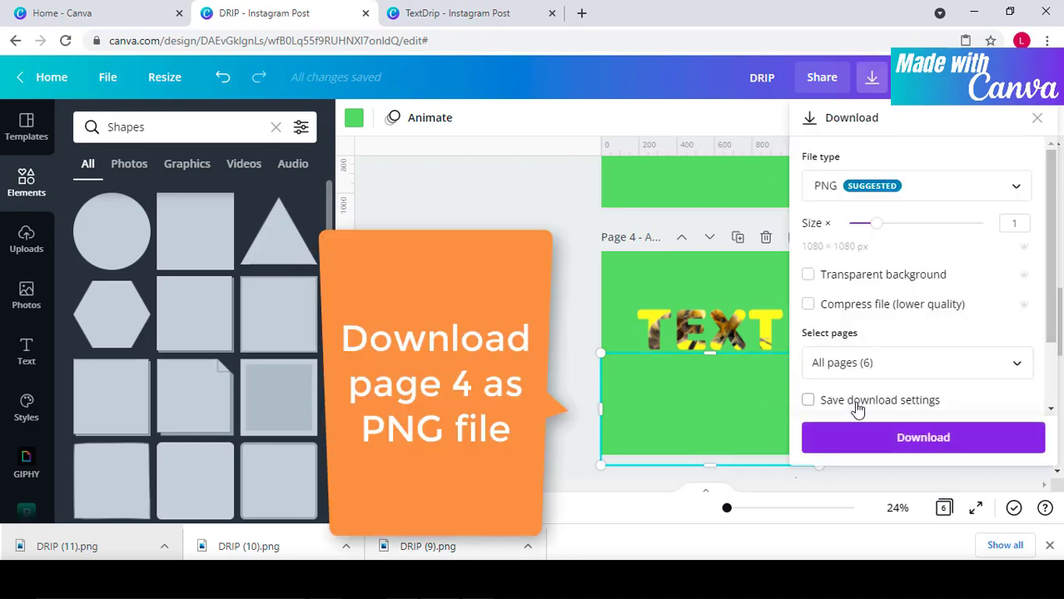
pyautogui.click(1017, 363)
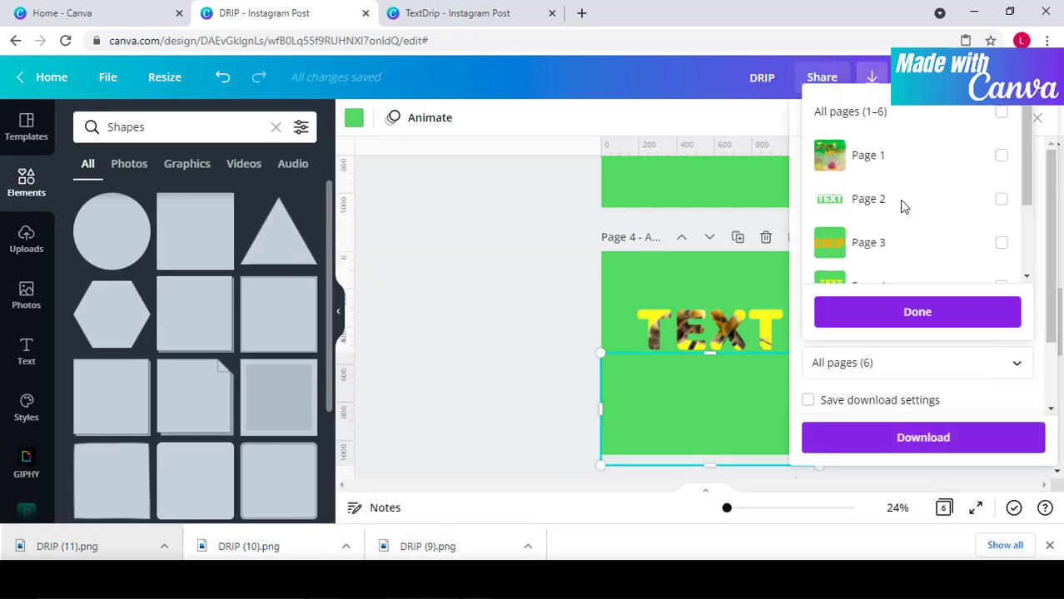
pyautogui.scroll(-2, 903, 209)
pyautogui.click(930, 176)
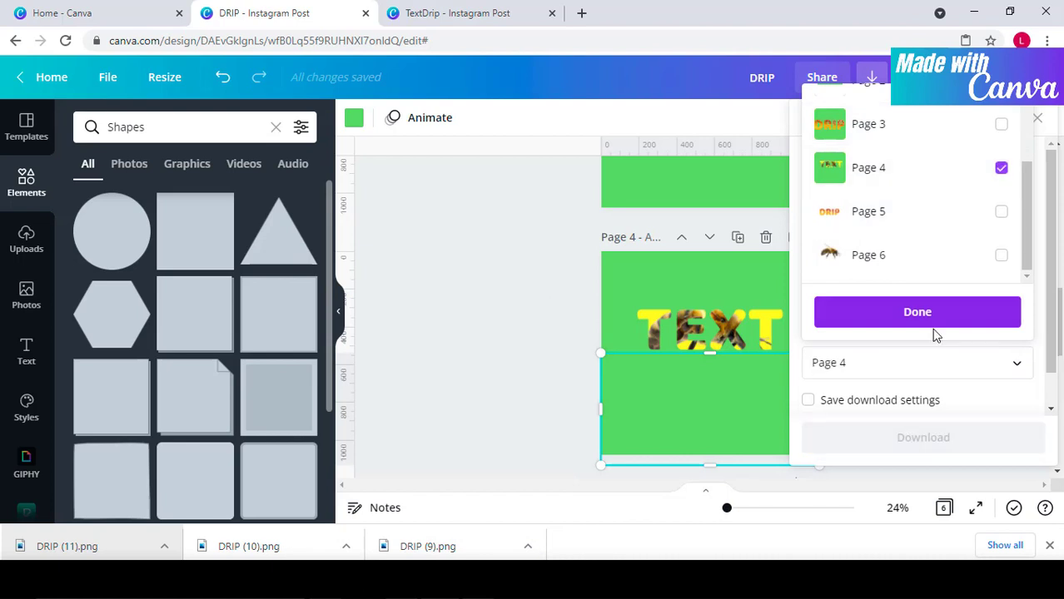
pyautogui.click(920, 312)
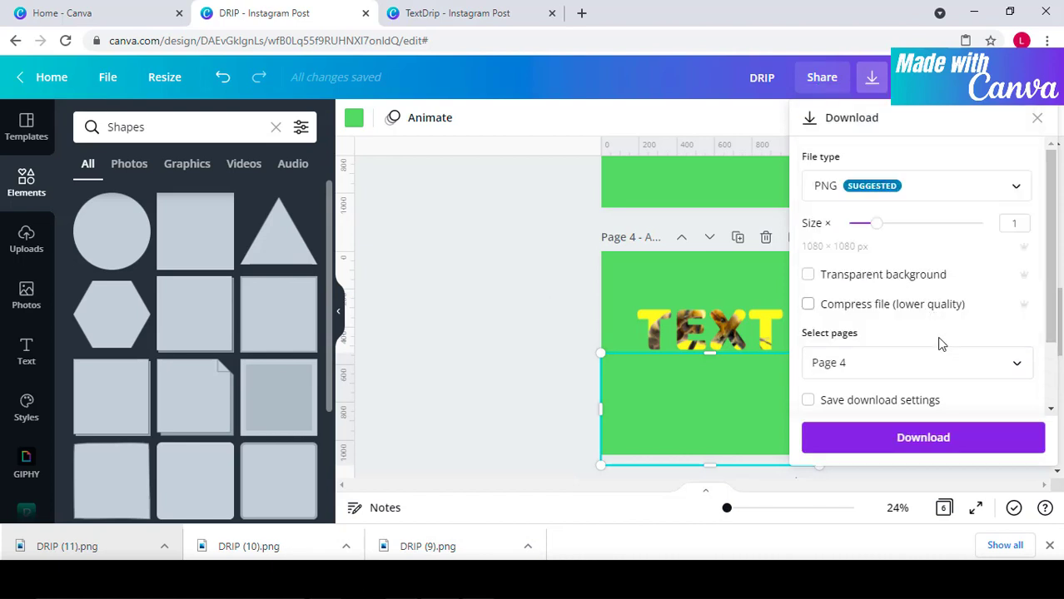
pyautogui.click(953, 447)
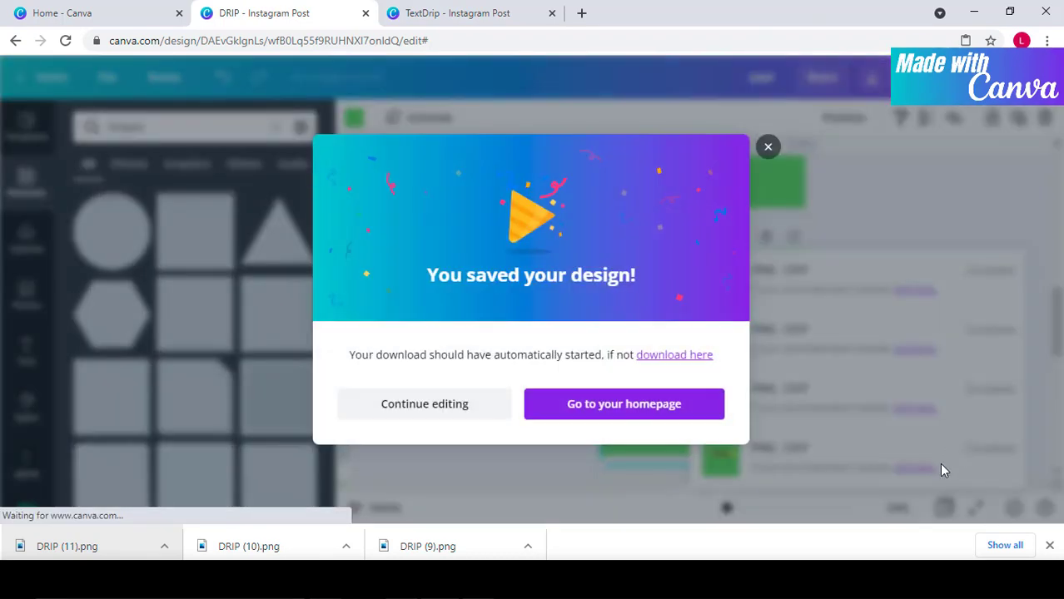
pyautogui.click(768, 147)
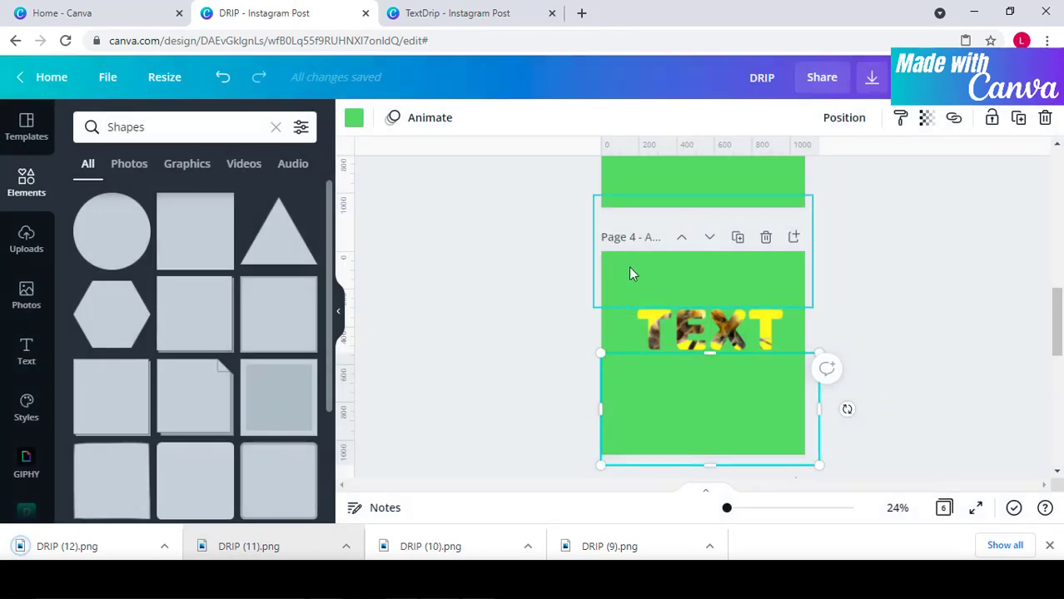
# Step: Download only page 6 with the bee as a PNG file with a transparent background
pyautogui.scroll(-5, 771, 376)
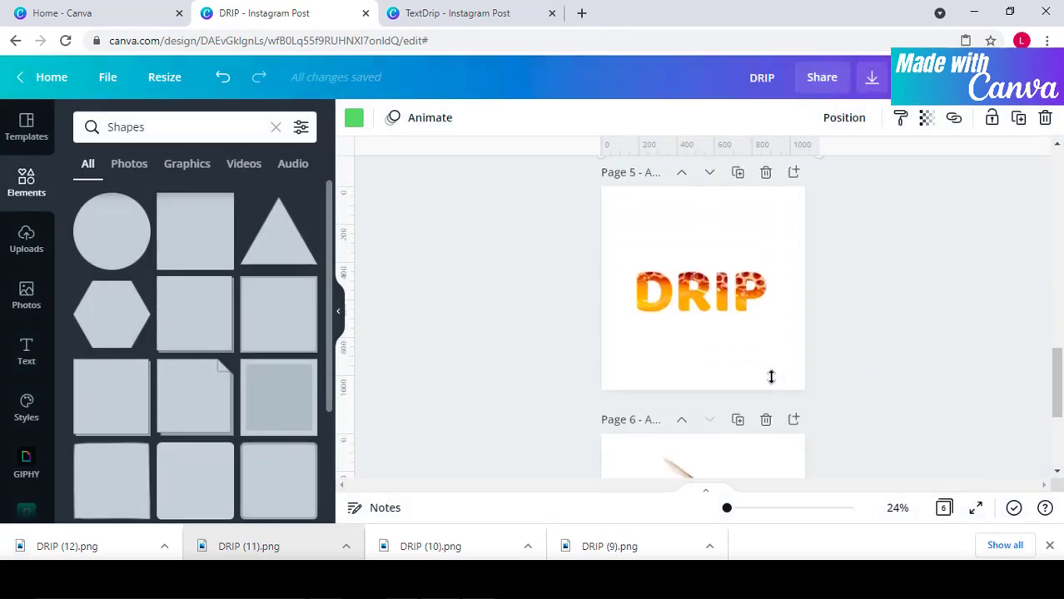
pyautogui.scroll(-5, 767, 394)
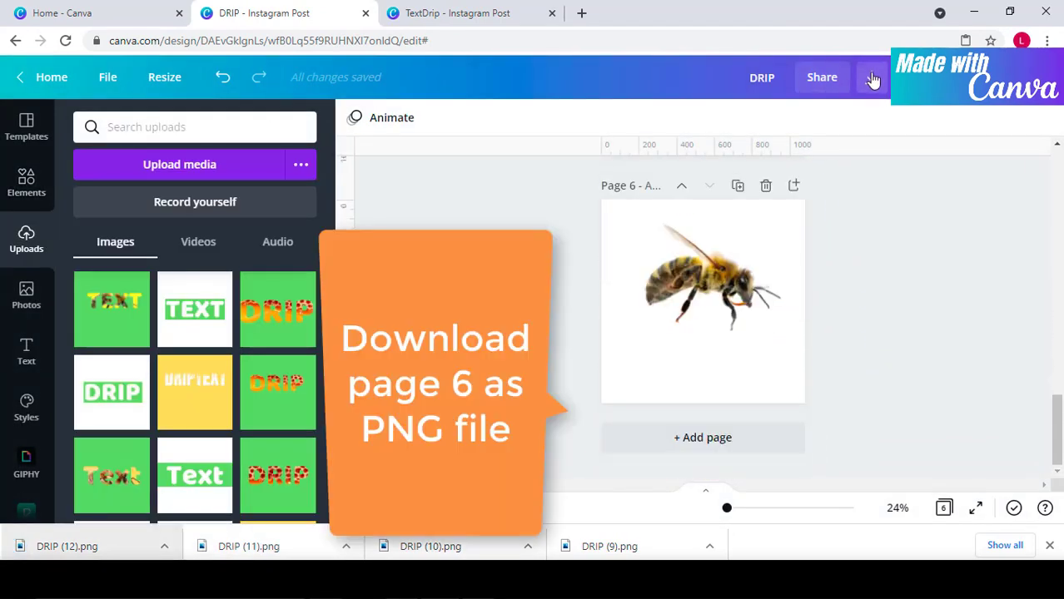
pyautogui.click(873, 78)
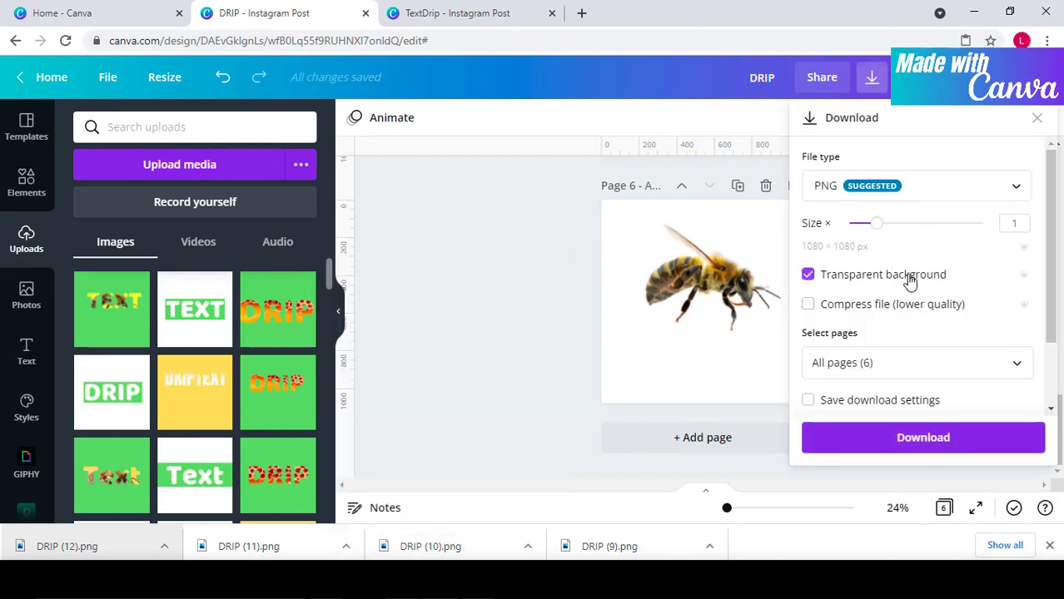
pyautogui.click(1012, 361)
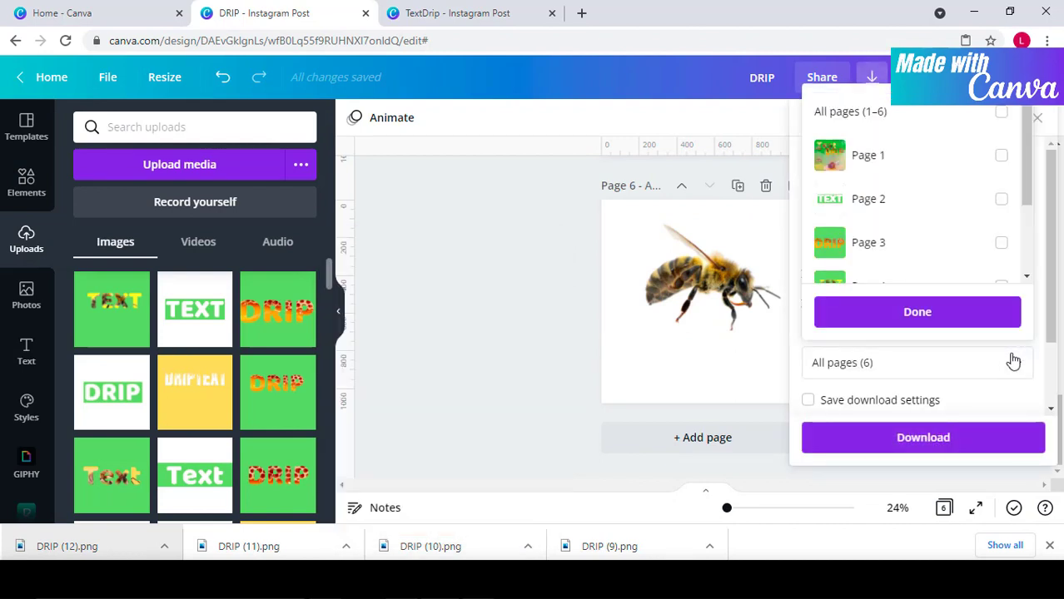
pyautogui.scroll(-2, 939, 255)
pyautogui.click(938, 261)
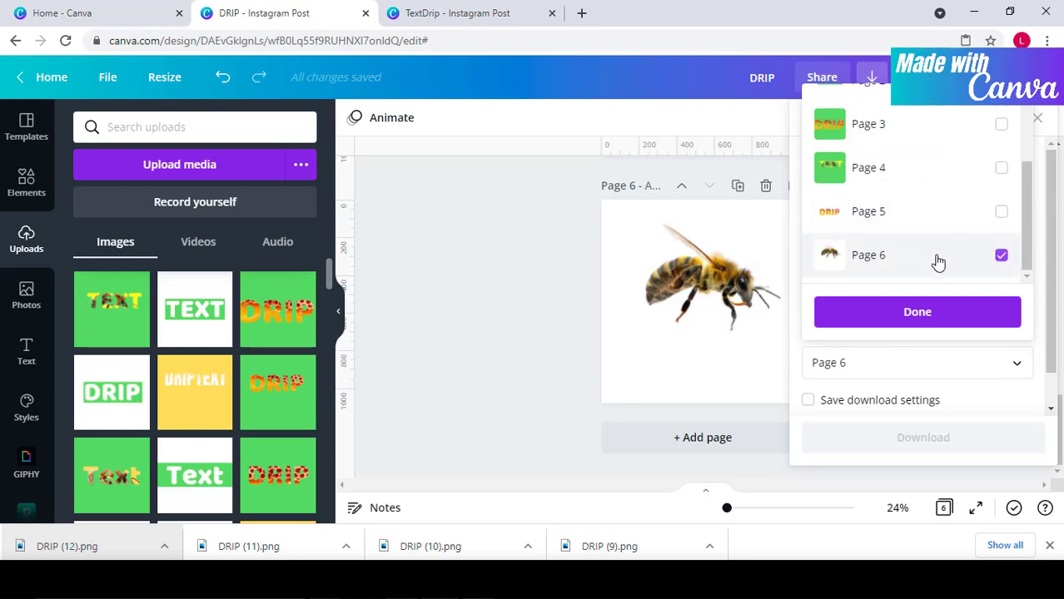
pyautogui.click(932, 315)
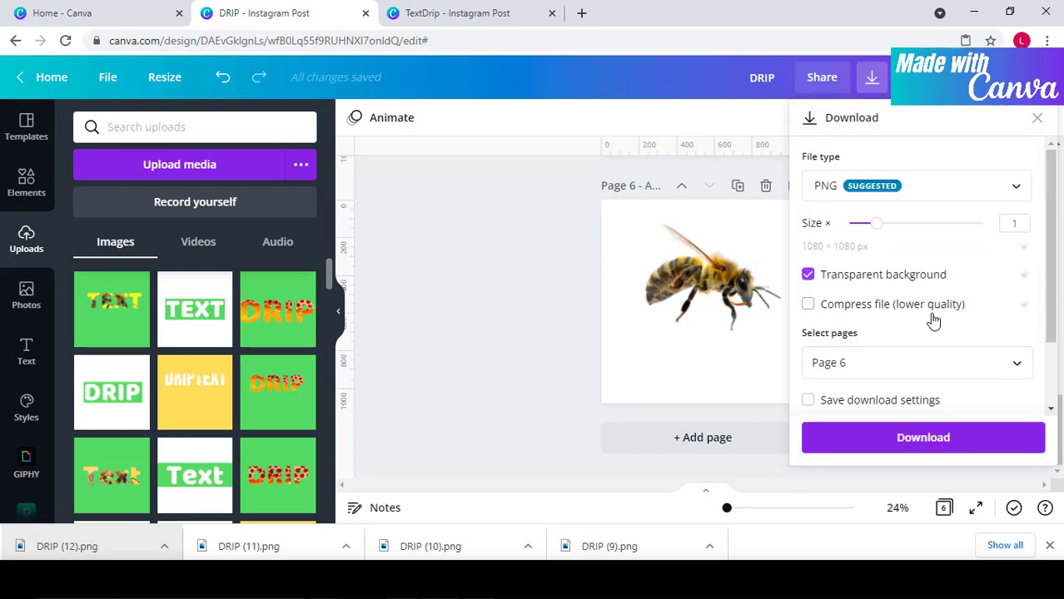
pyautogui.click(954, 441)
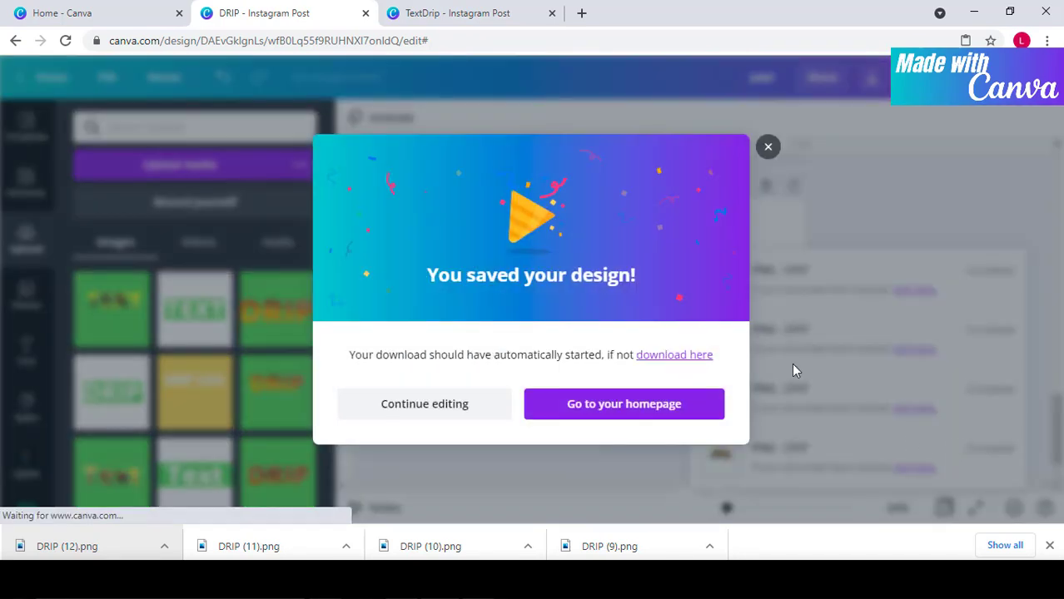
pyautogui.click(764, 149)
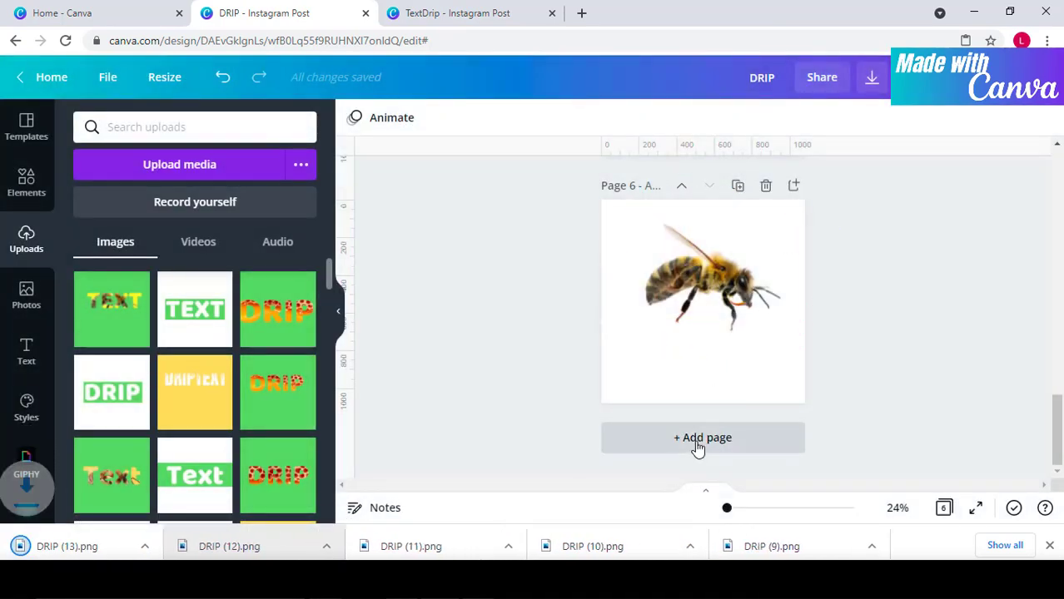
# Step: Add a page 7 at the end, place DRIP (13).png on it at full page width, and crop off the empty area below the bee
pyautogui.click(698, 439)
pyautogui.moveTo(92, 545); pyautogui.dragTo(724, 332)
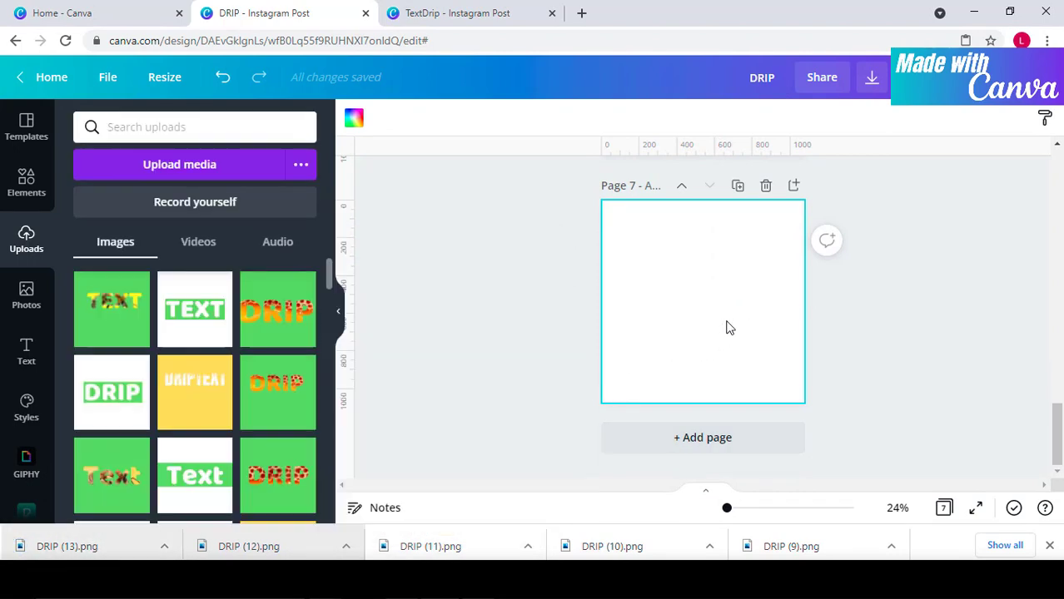
pyautogui.moveTo(637, 370); pyautogui.dragTo(601, 403)
pyautogui.moveTo(768, 236); pyautogui.dragTo(815, 283)
pyautogui.moveTo(709, 404); pyautogui.dragTo(702, 343)
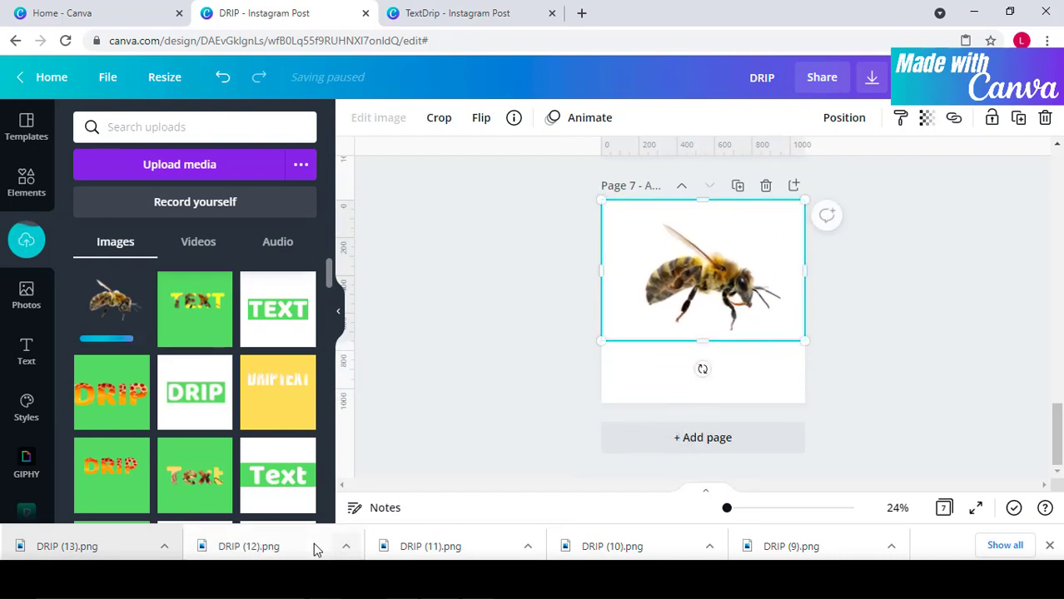
# Step: Place DRIP (12).png over the bee on page 7, enlarge it to fill the page, and remove its green background
pyautogui.moveTo(254, 551); pyautogui.dragTo(718, 346)
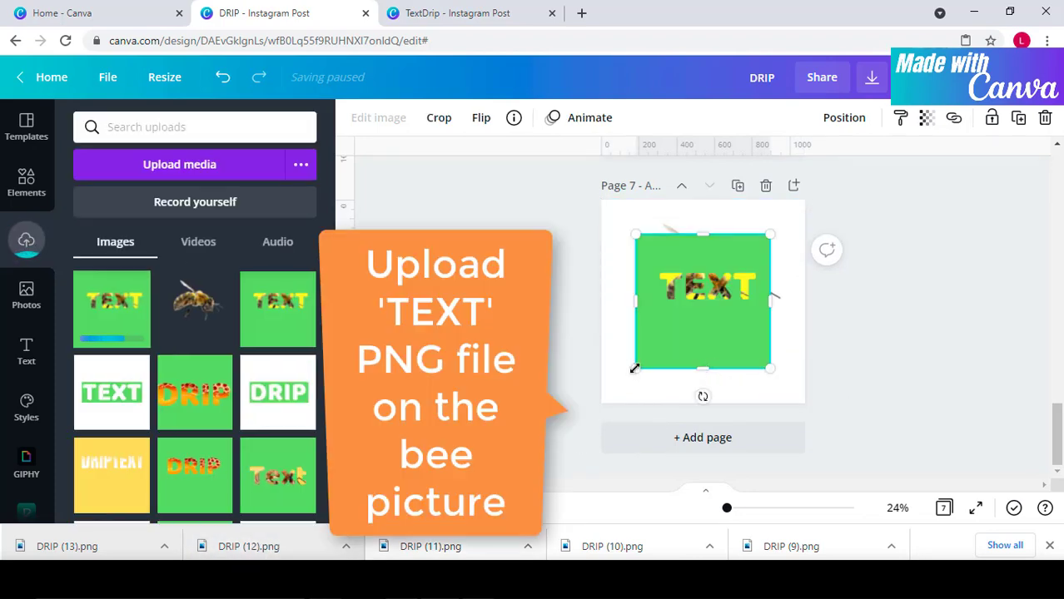
pyautogui.moveTo(632, 371); pyautogui.dragTo(605, 413)
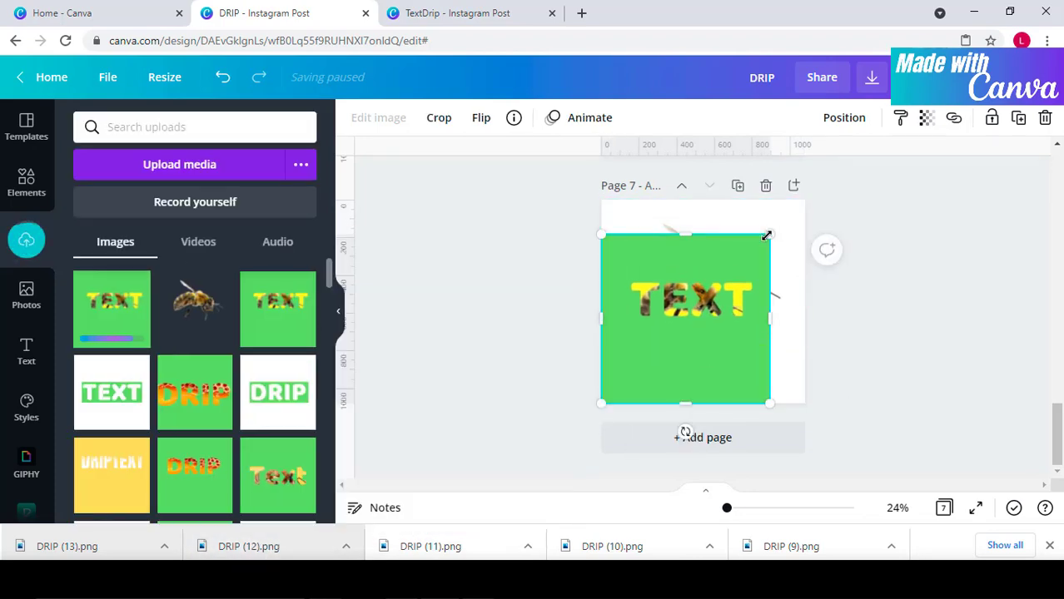
pyautogui.moveTo(765, 235); pyautogui.dragTo(808, 204)
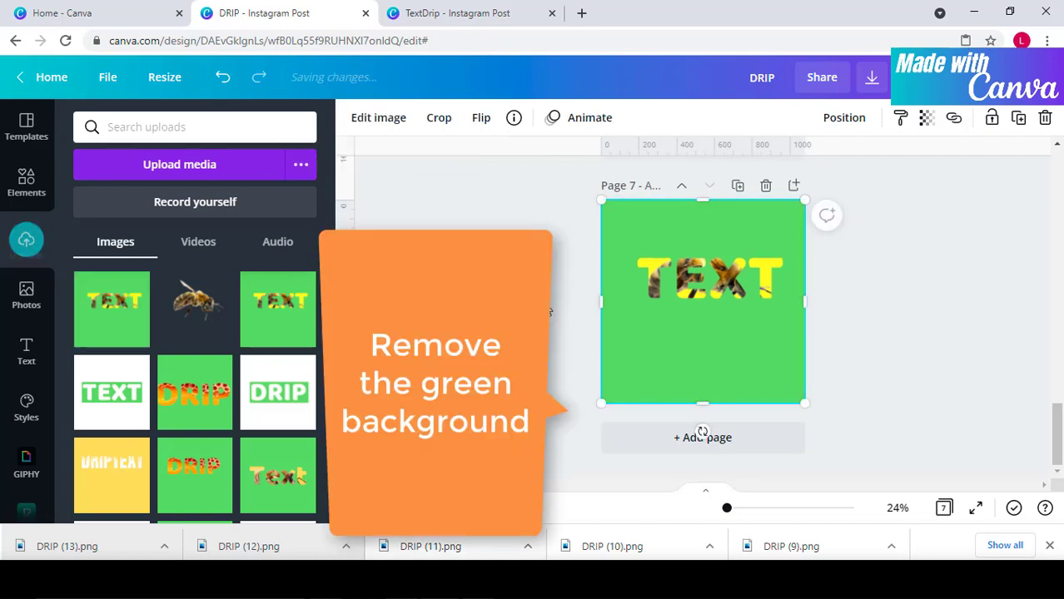
pyautogui.click(373, 119)
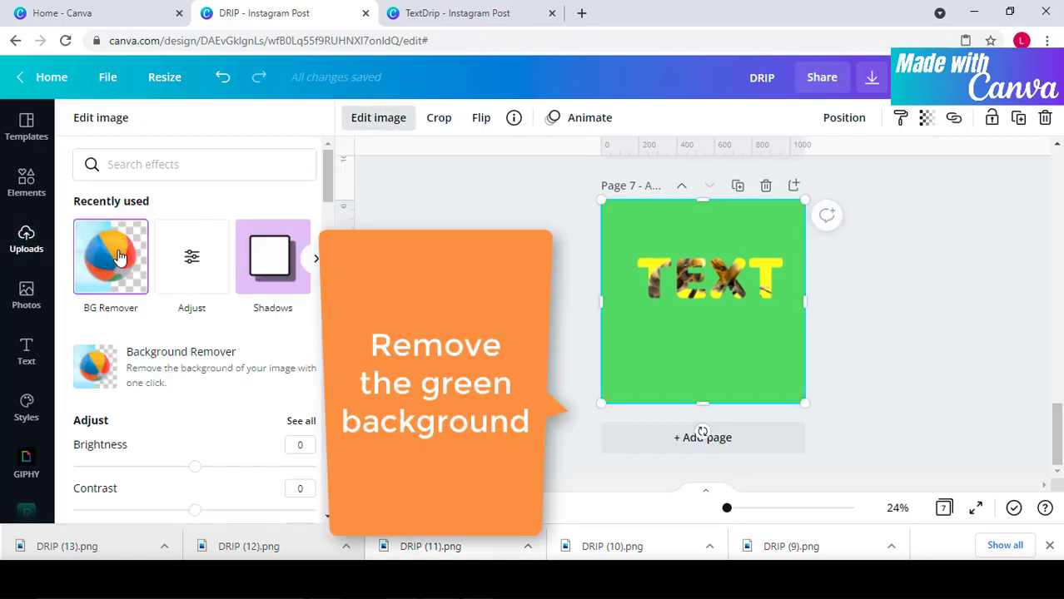
pyautogui.click(118, 257)
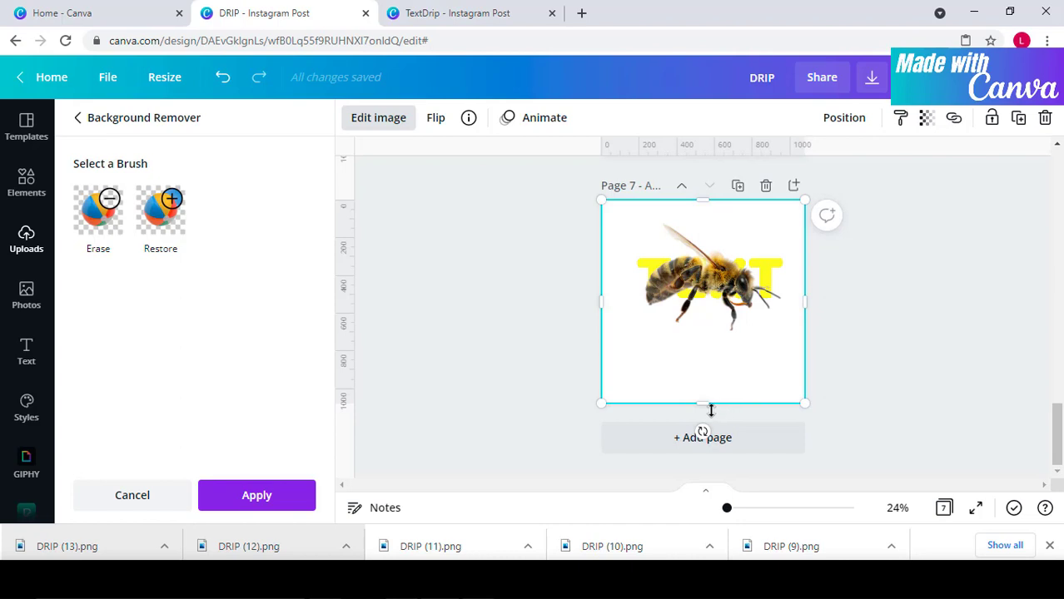
# Step: Crop off the lower part of the TEXT image and crop the bee image to about 716 × 273 around its legs and antennae
pyautogui.moveTo(710, 410); pyautogui.dragTo(718, 333)
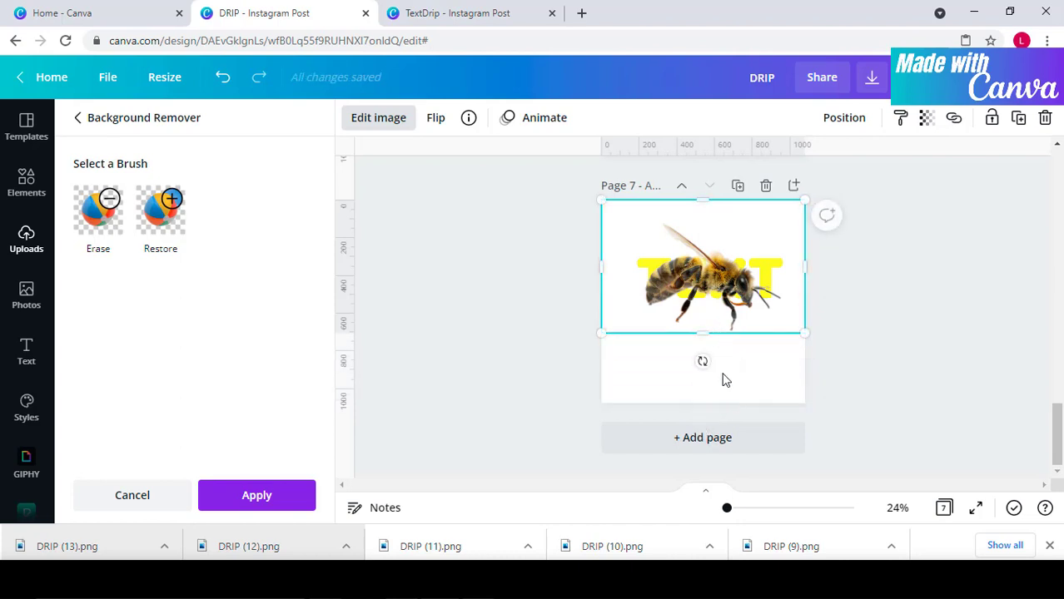
pyautogui.moveTo(602, 266); pyautogui.dragTo(672, 291)
pyautogui.moveTo(737, 200); pyautogui.dragTo(736, 284)
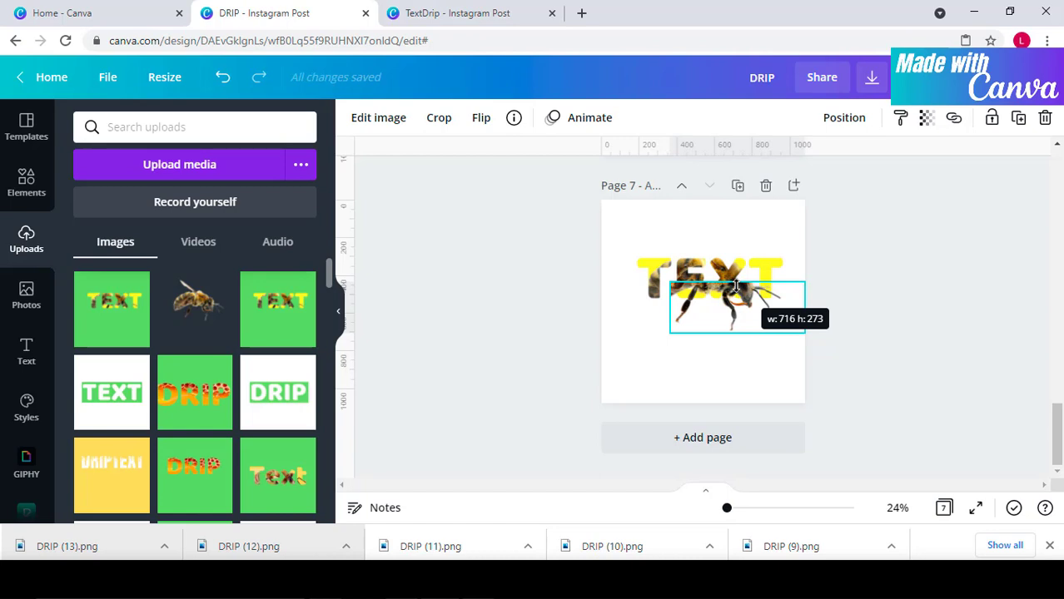
pyautogui.moveTo(736, 285)
pyautogui.mouseDown()
pyautogui.moveTo(738, 263)
pyautogui.moveTo(743, 286)
pyautogui.mouseUp()
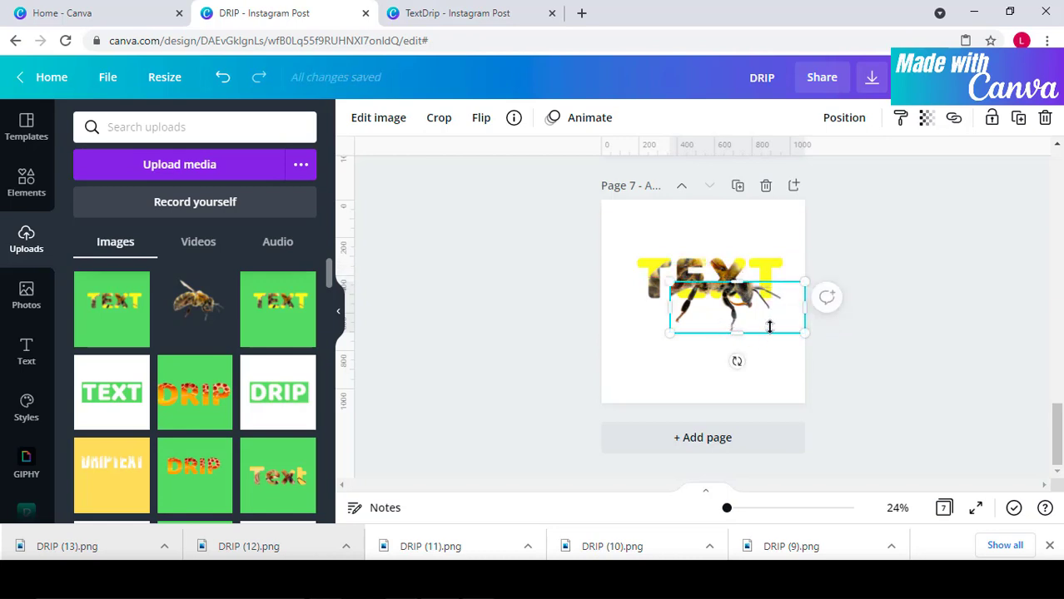
# Step: Erase the bee's wings, body and head with a size 25 Background Remover brush, keeping only the legs and antennae
pyautogui.click(374, 127)
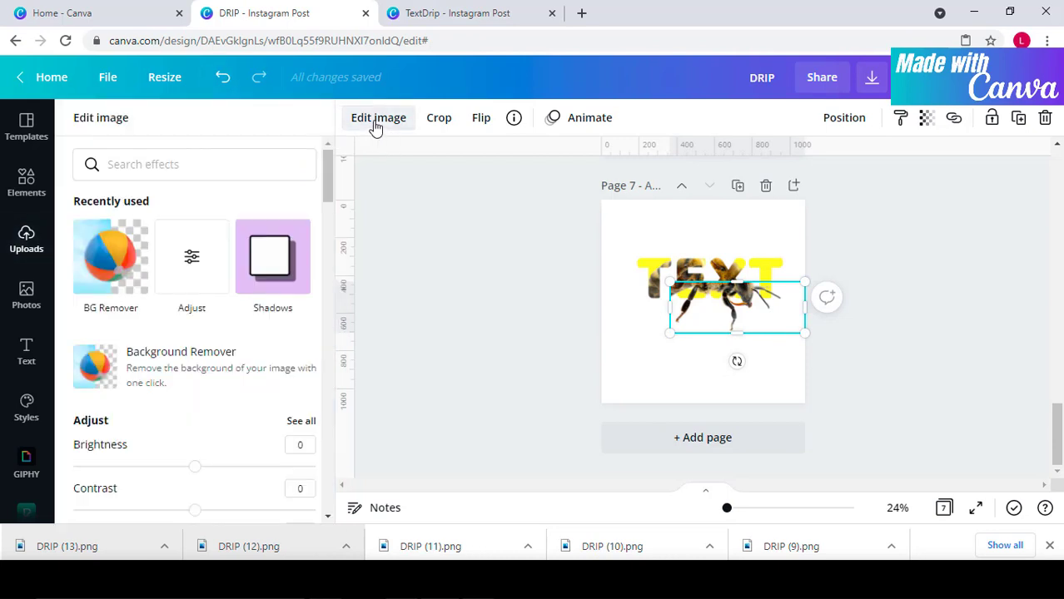
pyautogui.click(111, 256)
pyautogui.click(99, 209)
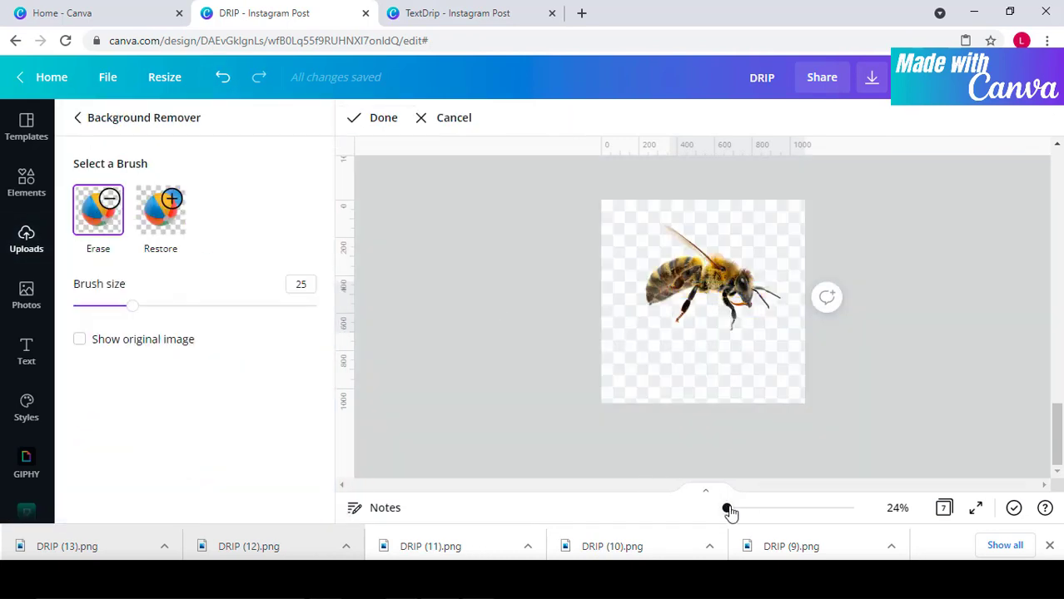
pyautogui.moveTo(729, 511); pyautogui.dragTo(735, 508)
pyautogui.moveTo(716, 258)
pyautogui.mouseDown()
pyautogui.moveTo(713, 181)
pyautogui.moveTo(733, 240)
pyautogui.mouseUp()
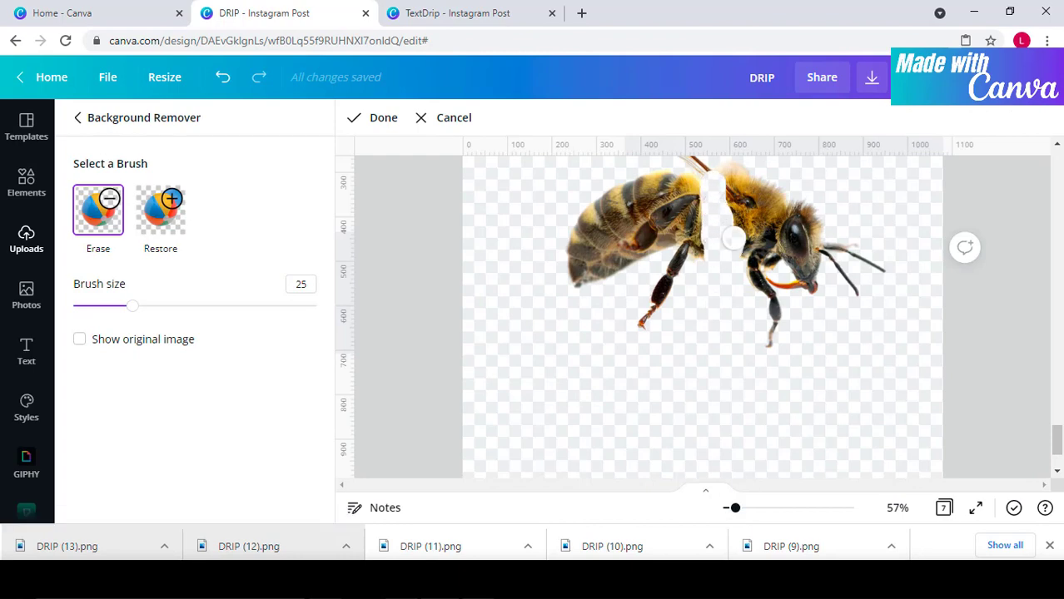
pyautogui.scroll(1, 720, 275)
pyautogui.moveTo(705, 340)
pyautogui.mouseDown()
pyautogui.moveTo(711, 307)
pyautogui.moveTo(695, 266)
pyautogui.moveTo(733, 249)
pyautogui.mouseUp()
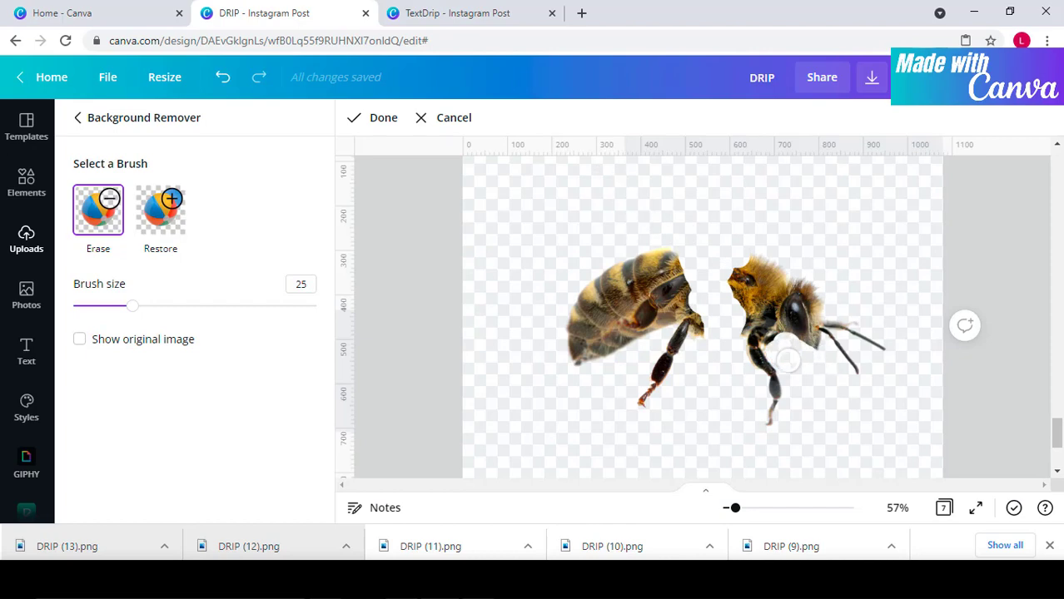
pyautogui.moveTo(786, 321); pyautogui.dragTo(787, 314)
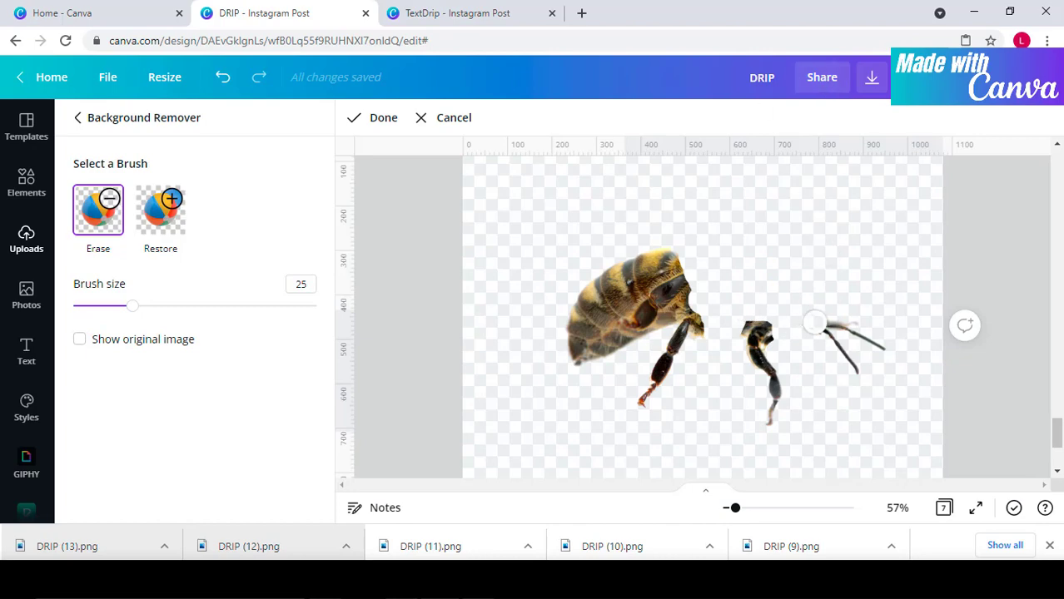
pyautogui.keyDown('ctrl'); pyautogui.scroll(2, 556, 298); pyautogui.keyUp('ctrl')
pyautogui.moveTo(609, 319)
pyautogui.mouseDown()
pyautogui.moveTo(565, 319)
pyautogui.moveTo(660, 261)
pyautogui.moveTo(683, 221)
pyautogui.moveTo(567, 286)
pyautogui.moveTo(616, 288)
pyautogui.moveTo(554, 252)
pyautogui.moveTo(602, 182)
pyautogui.mouseUp()
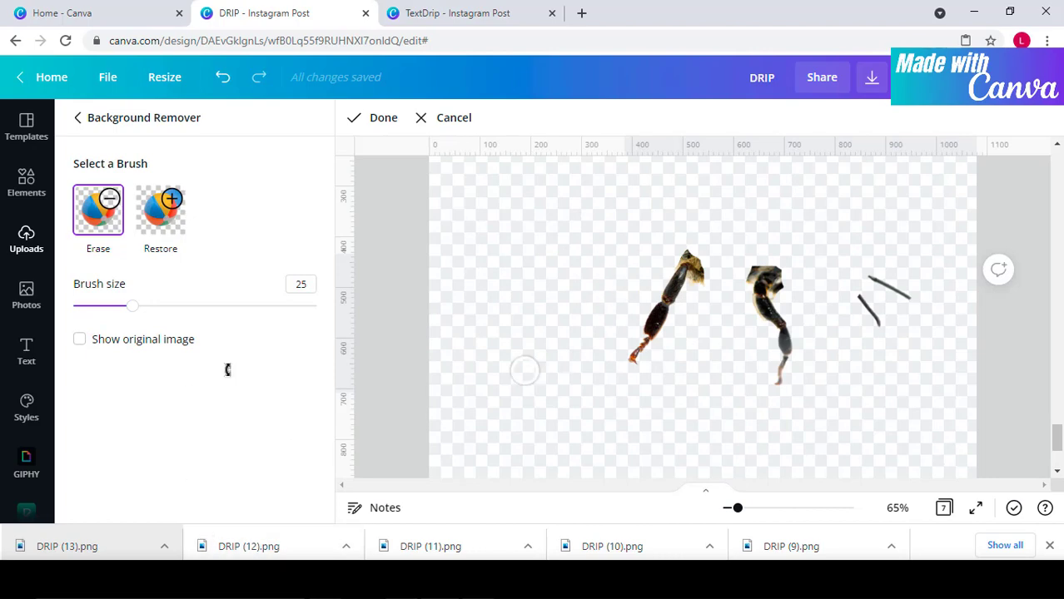
pyautogui.click(375, 118)
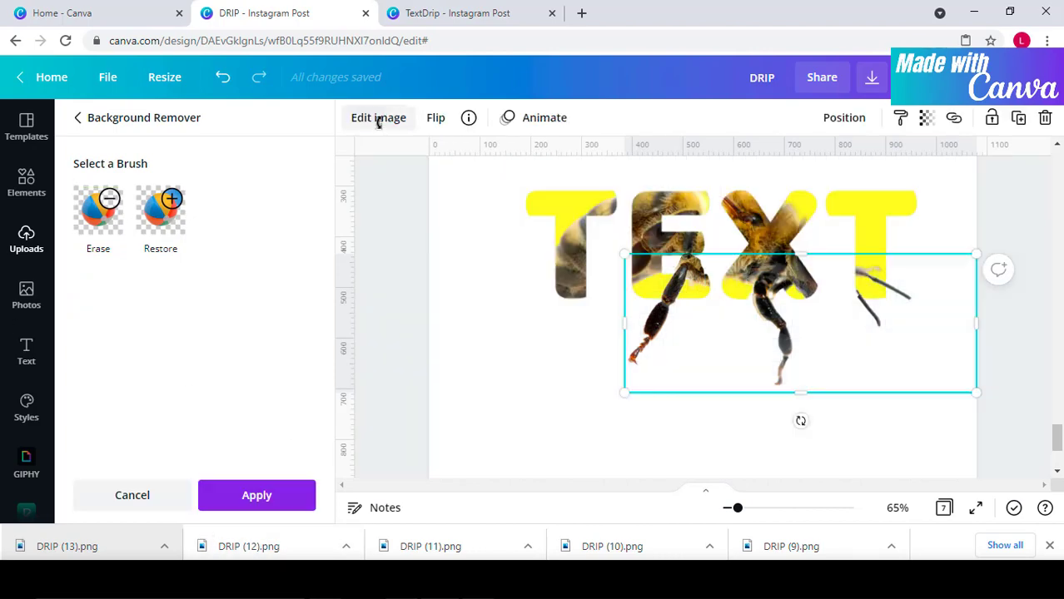
# Step: Erase the leftover body fragments around the tops of the bee's two legs with the Background Remover brush
pyautogui.click(90, 214)
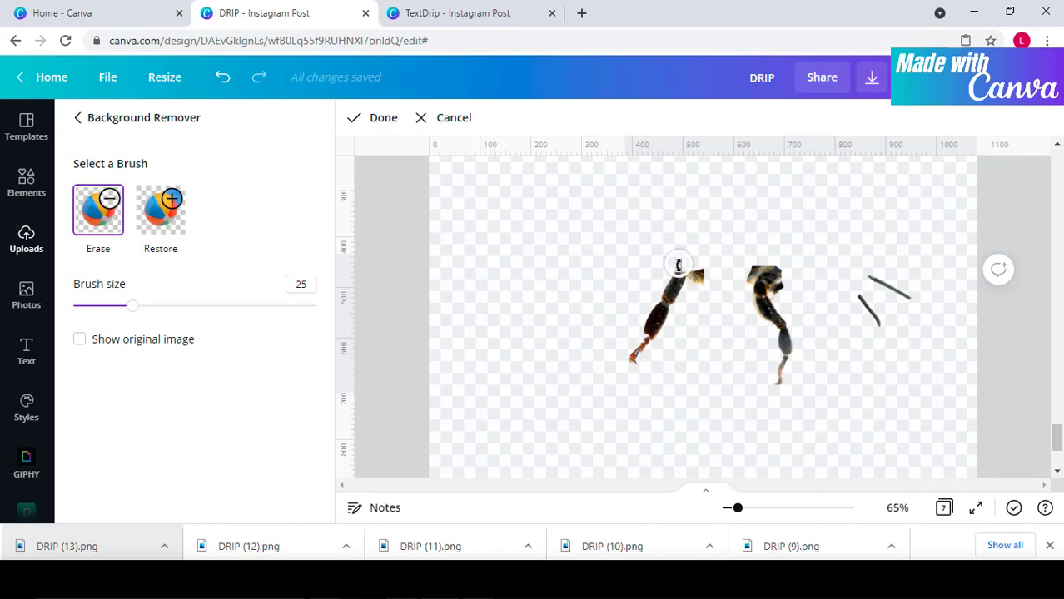
pyautogui.click(379, 117)
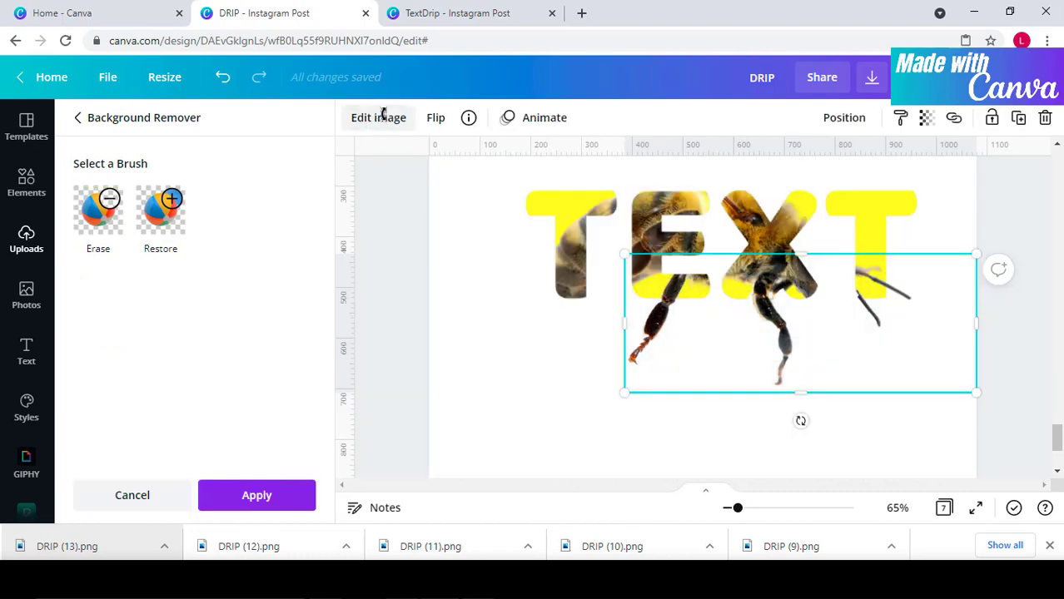
pyautogui.click(98, 208)
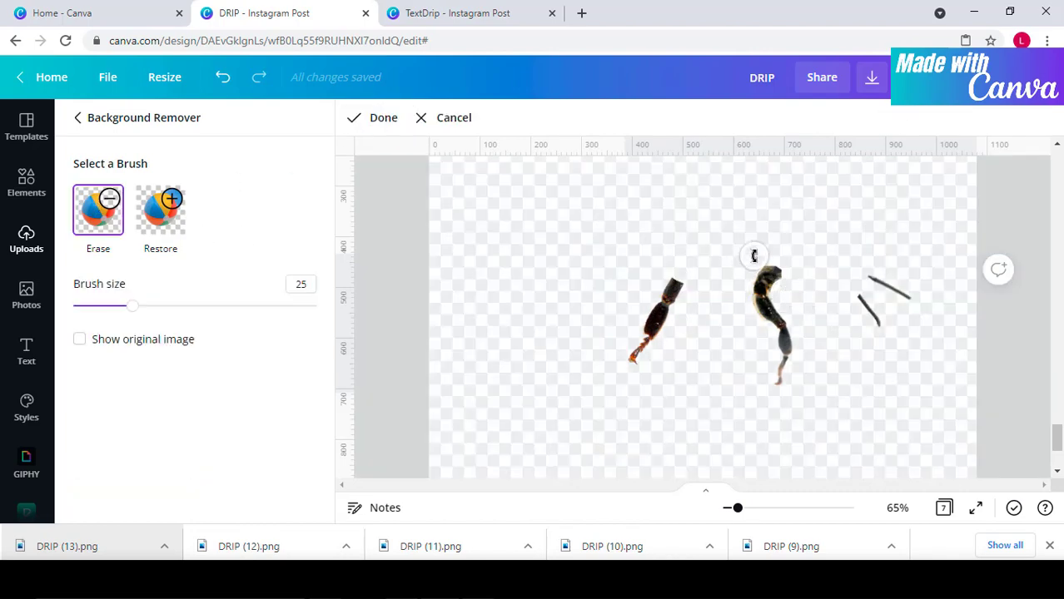
pyautogui.click(376, 118)
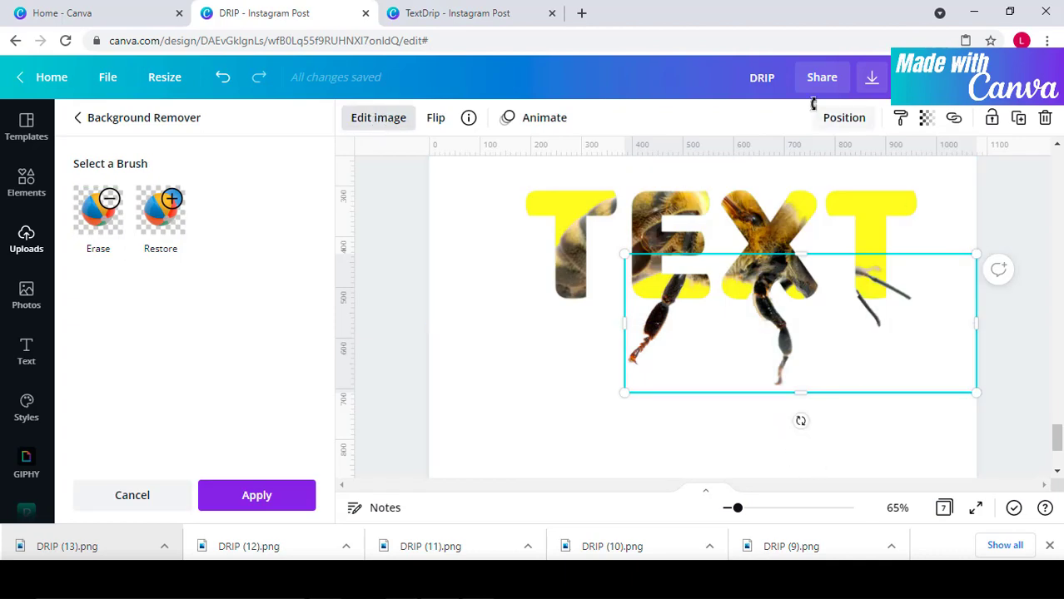
pyautogui.click(538, 359)
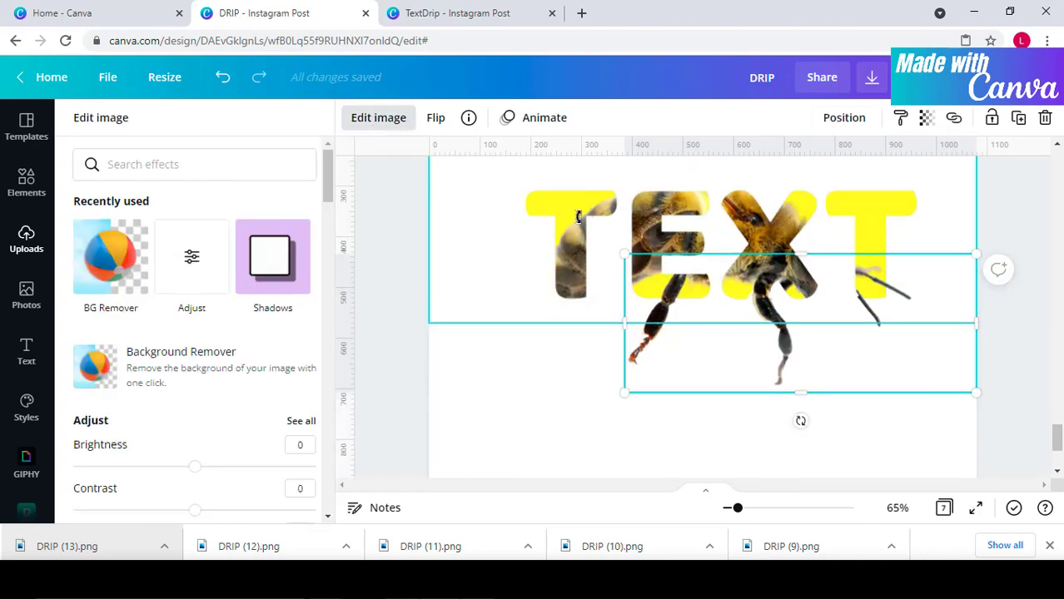
# Step: Add a blank page directly below page 5 with the DRIP lettering
pyautogui.moveTo(740, 508); pyautogui.dragTo(732, 508)
pyautogui.scroll(1, 754, 448)
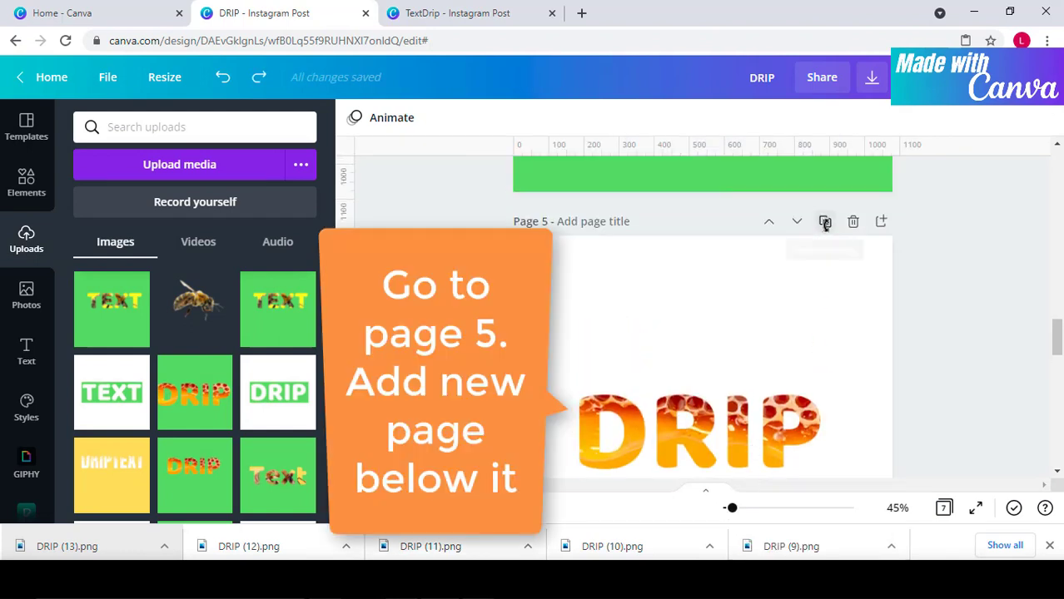
pyautogui.click(881, 223)
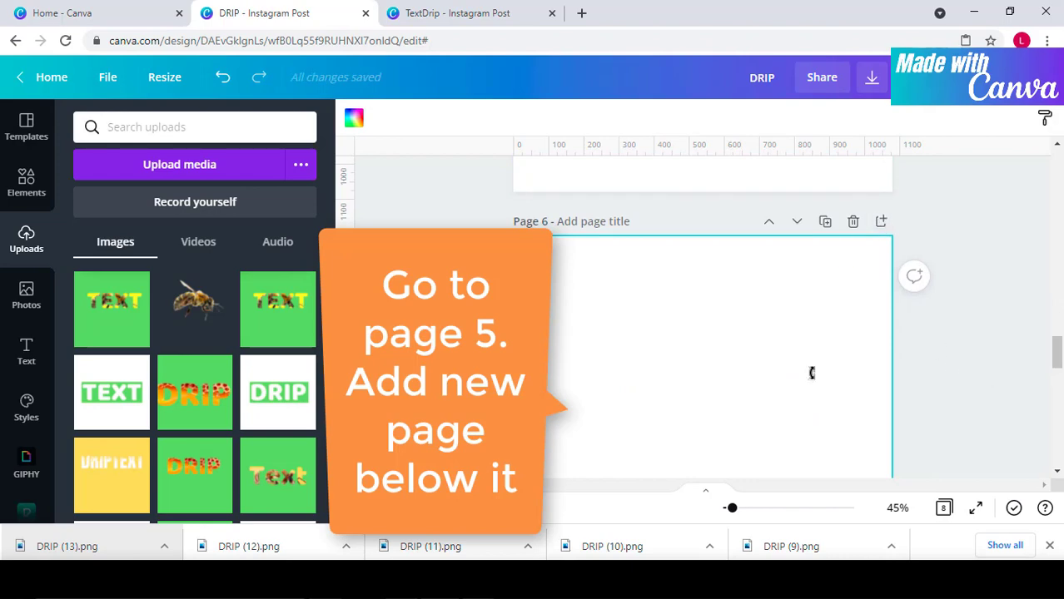
# Step: Search the elements for drip
pyautogui.click(26, 184)
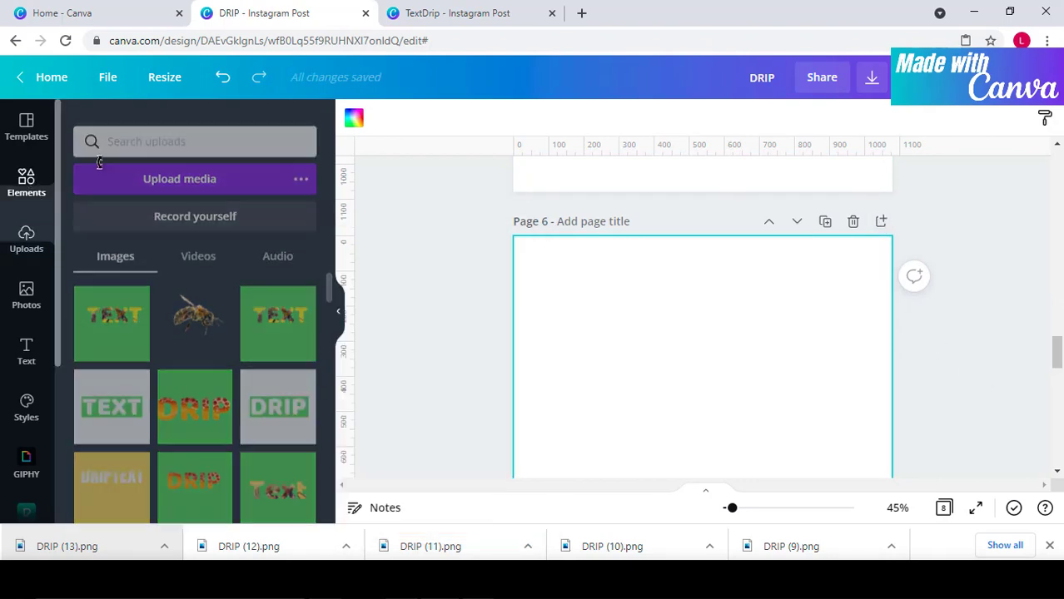
pyautogui.click(77, 125)
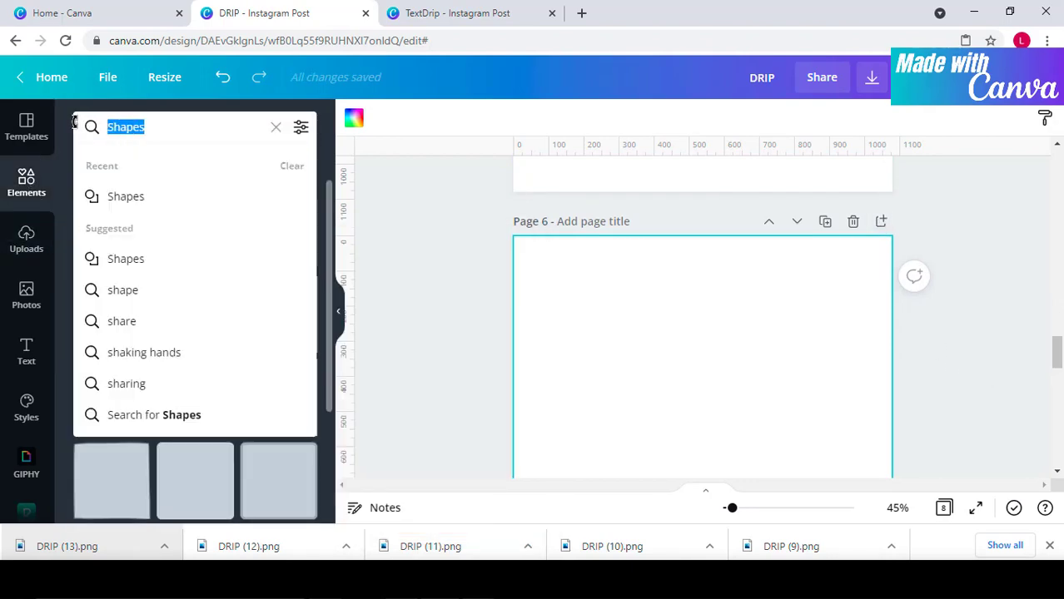
pyautogui.write('drip')
pyautogui.press('Return')
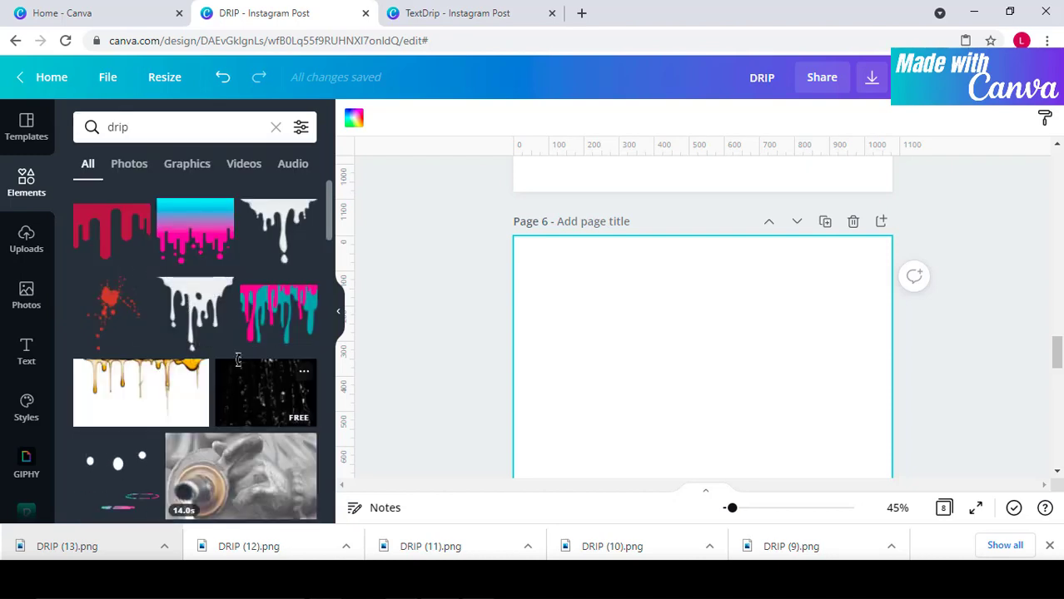
# Step: Add a black graphic with several long drips from the drip search results to page 6
pyautogui.scroll(-4, 237, 360)
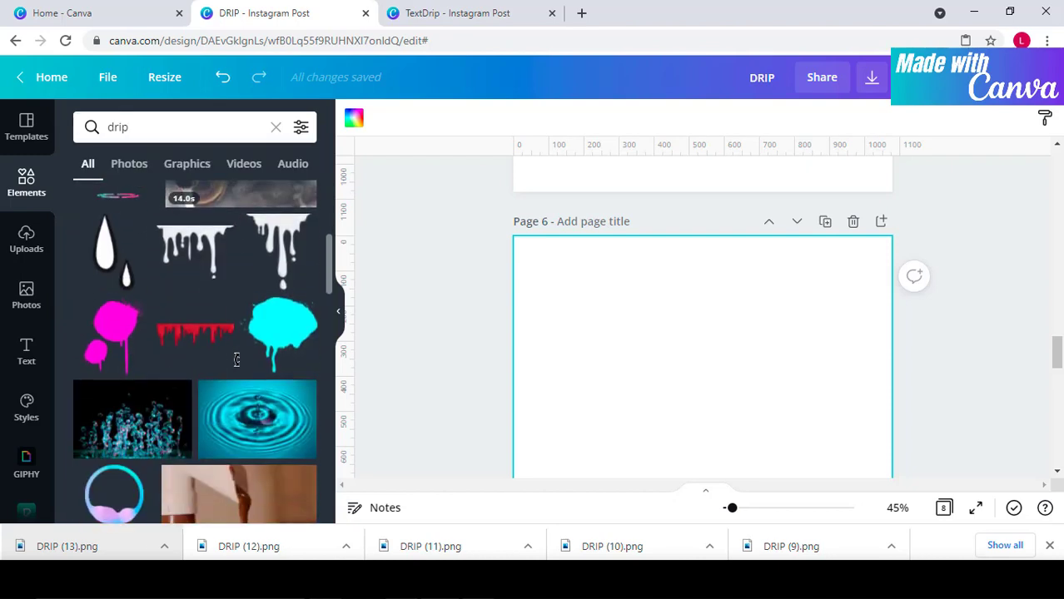
pyautogui.click(258, 258)
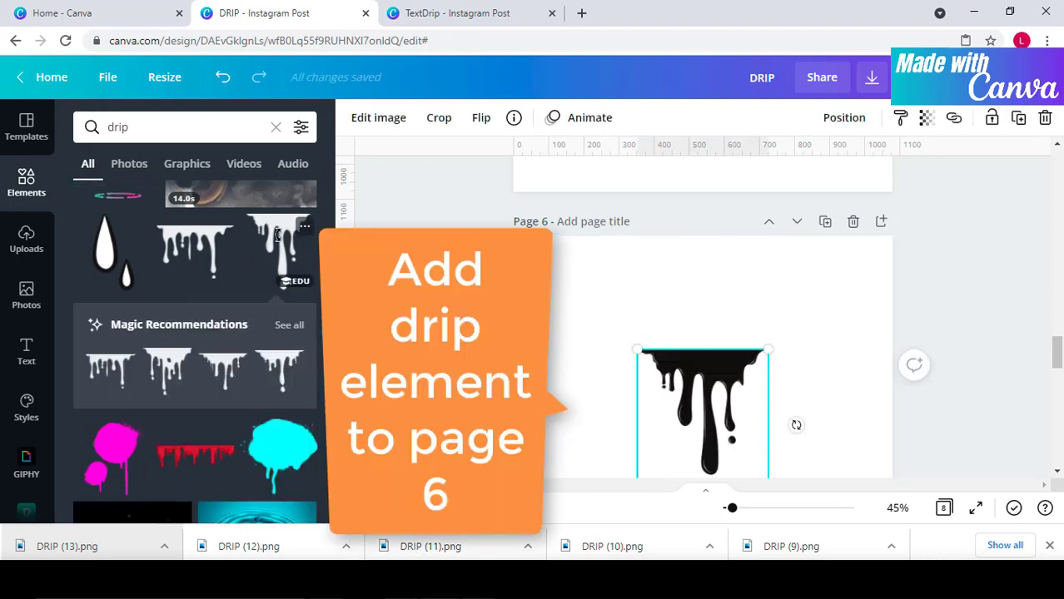
pyautogui.scroll(3, 711, 440)
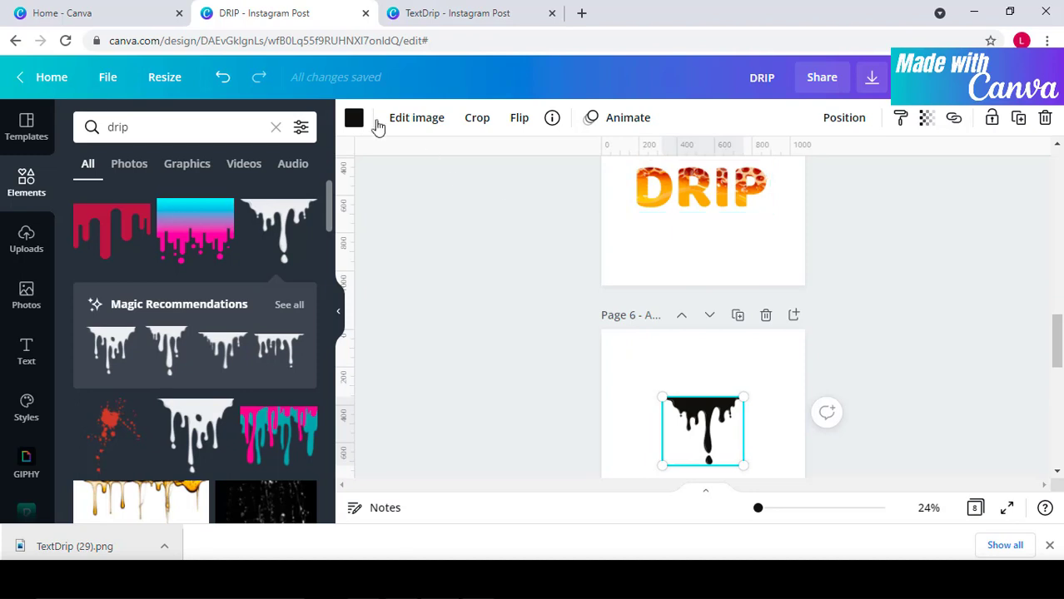
# Step: Recolor the drip graphic to #FFAA00 by sampling the orange at the base of the DRIP lettering on page 5
pyautogui.click(354, 118)
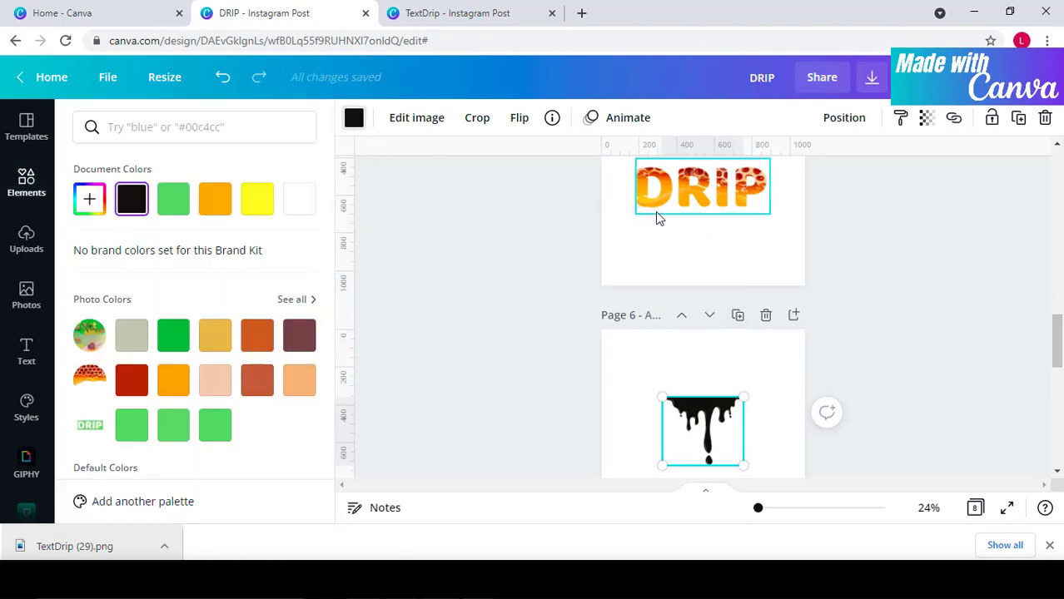
pyautogui.click(90, 200)
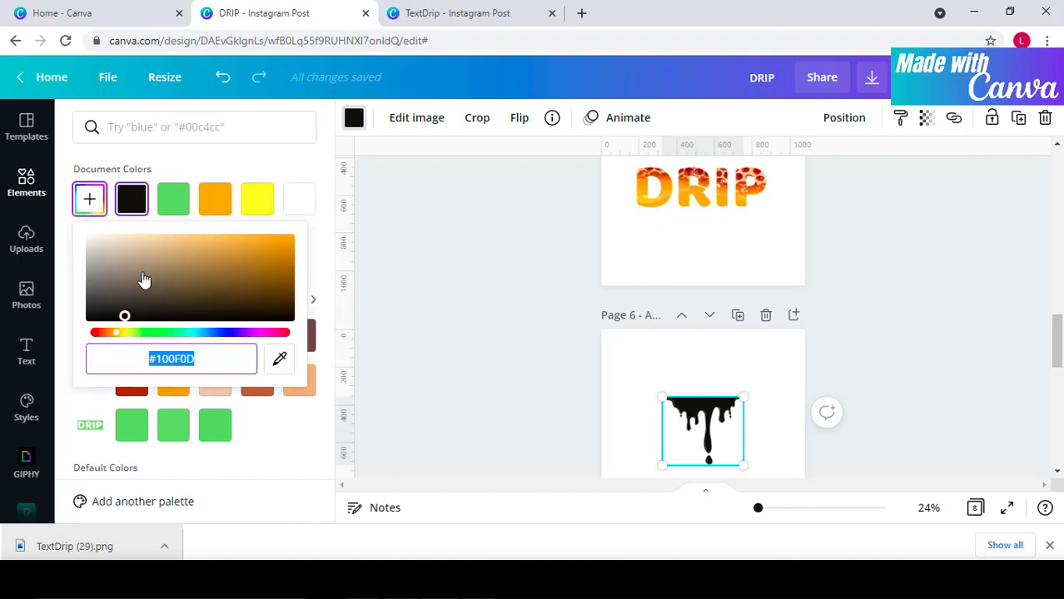
pyautogui.click(280, 362)
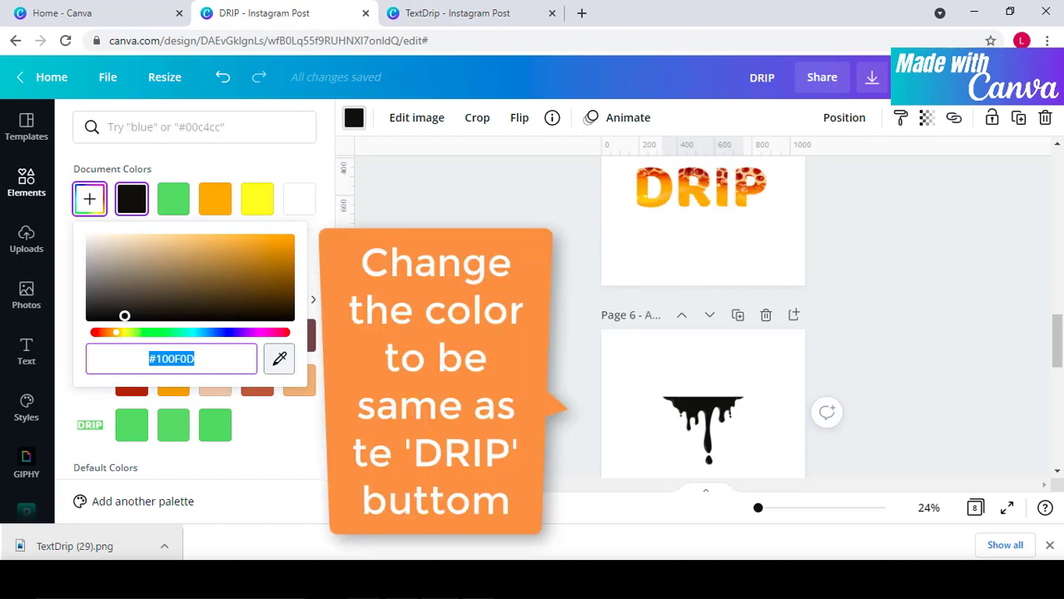
pyautogui.click(699, 187)
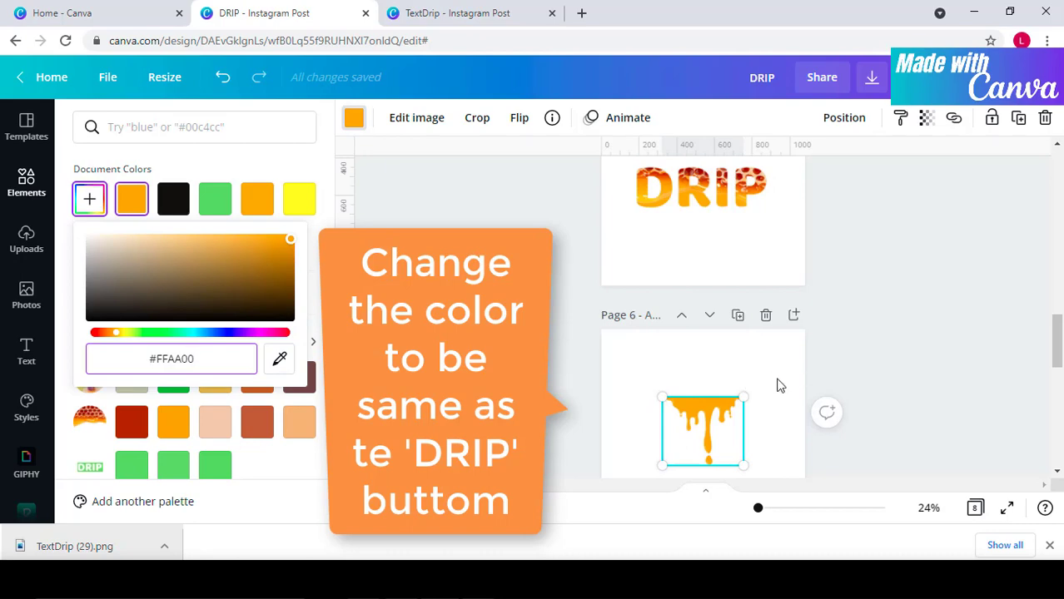
pyautogui.press('Escape')
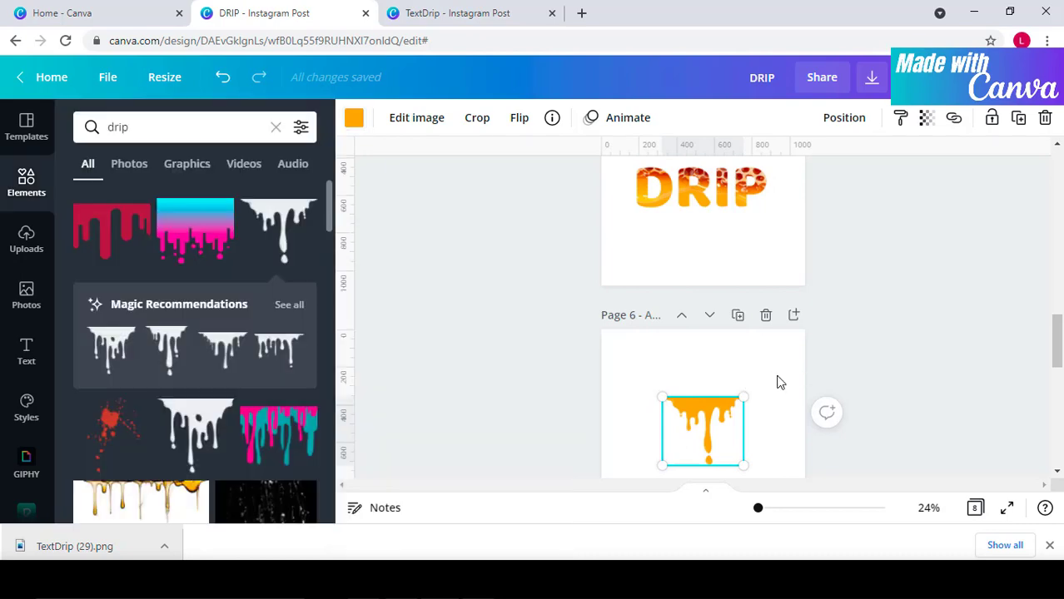
# Step: Download only page 6 as a PNG with a transparent background
pyautogui.click(871, 79)
pyautogui.click(850, 275)
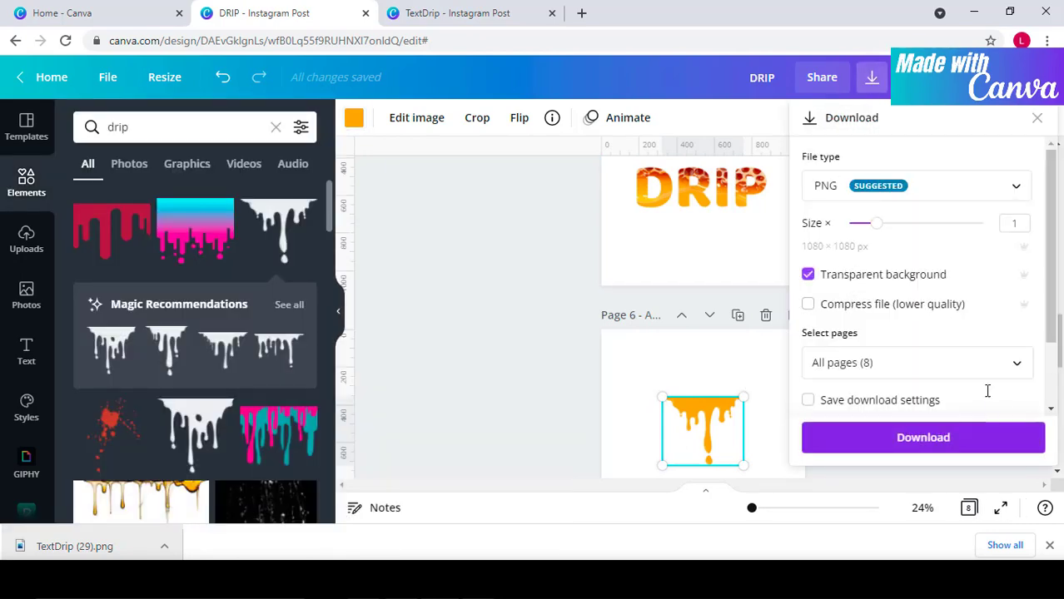
pyautogui.click(1018, 367)
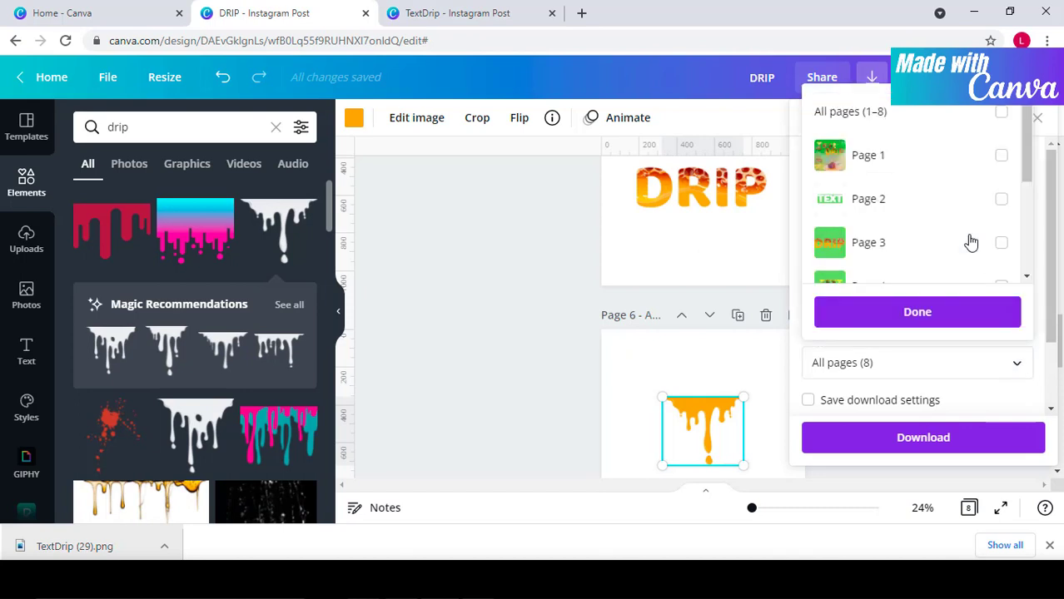
pyautogui.scroll(-5, 966, 237)
pyautogui.click(972, 169)
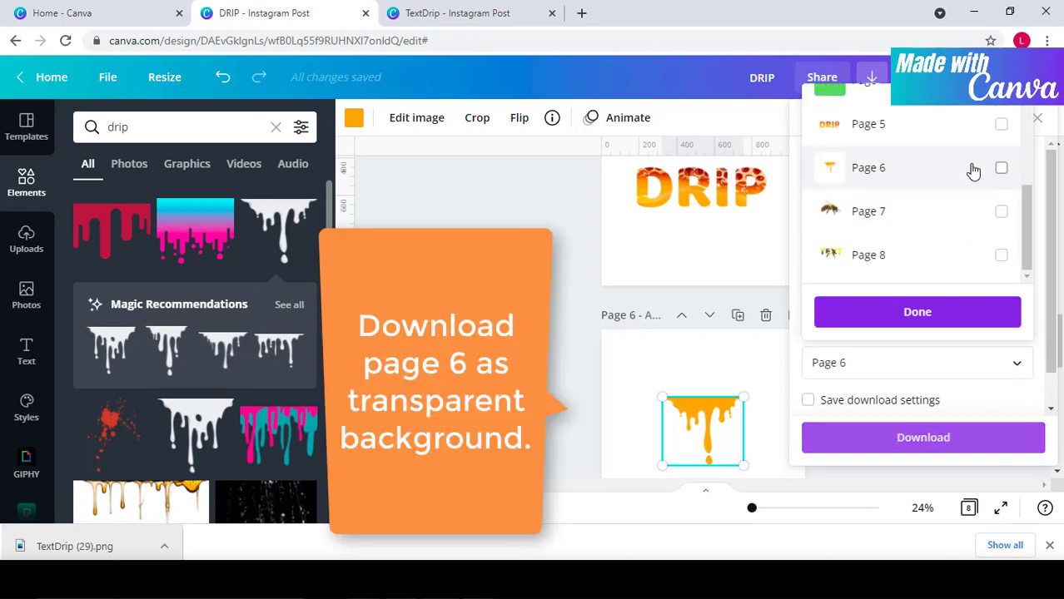
pyautogui.click(952, 312)
pyautogui.click(943, 437)
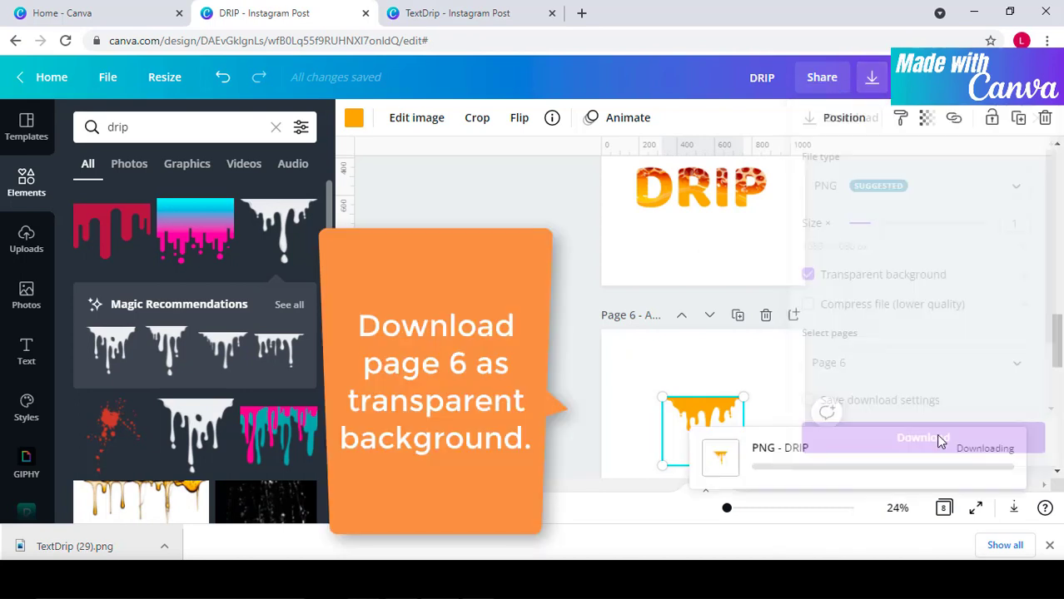
# Step: Add a blank page directly below page 5 and place a different drip graphic on it
pyautogui.click(765, 148)
pyautogui.click(793, 315)
pyautogui.click(681, 315)
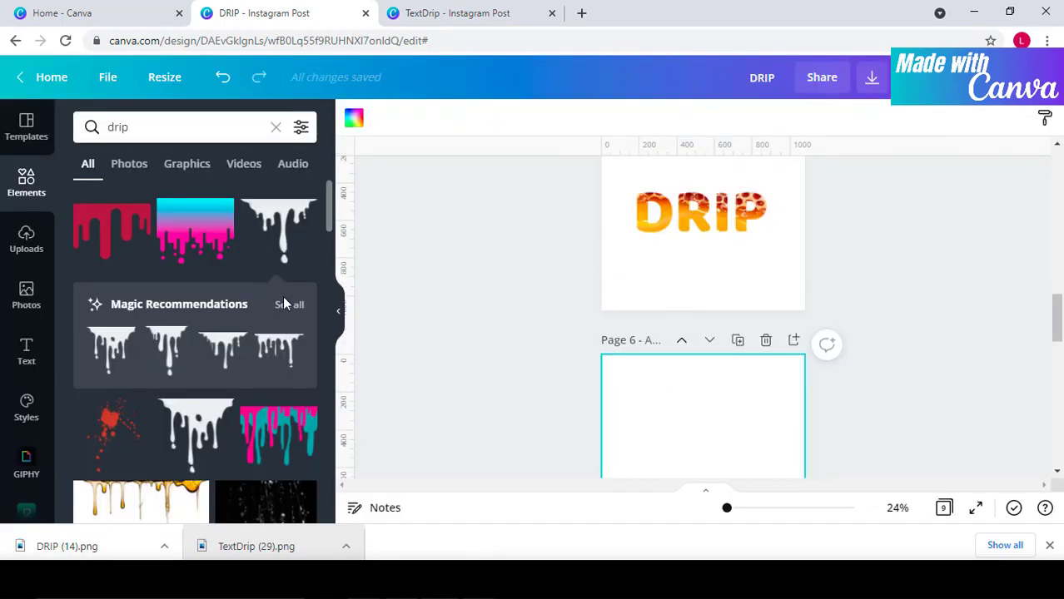
pyautogui.click(199, 443)
# Step: Recolor the new drip graphic to the same orange, #FFAA00
pyautogui.click(354, 118)
pyautogui.click(215, 198)
pyautogui.click(89, 199)
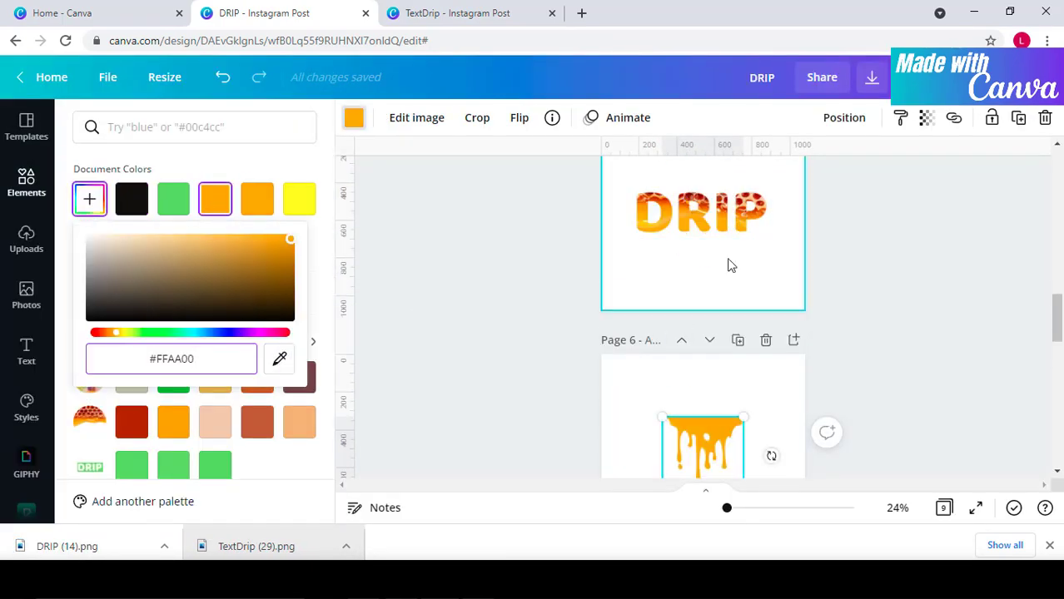
# Step: Download only the new page 6 with the second drip graphic as a PNG
pyautogui.click(871, 76)
pyautogui.click(916, 363)
pyautogui.click(943, 233)
pyautogui.click(917, 312)
pyautogui.click(924, 438)
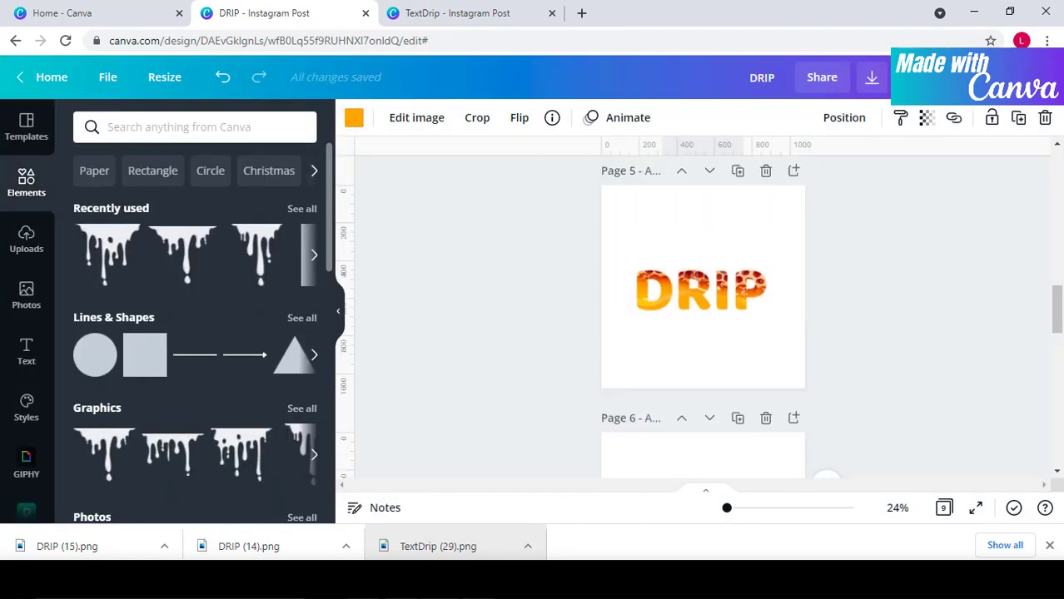
# Step: Upload the two downloaded orange drip images and place them on page 5 with the DRIP lettering
pyautogui.moveTo(67, 546); pyautogui.dragTo(676, 347)
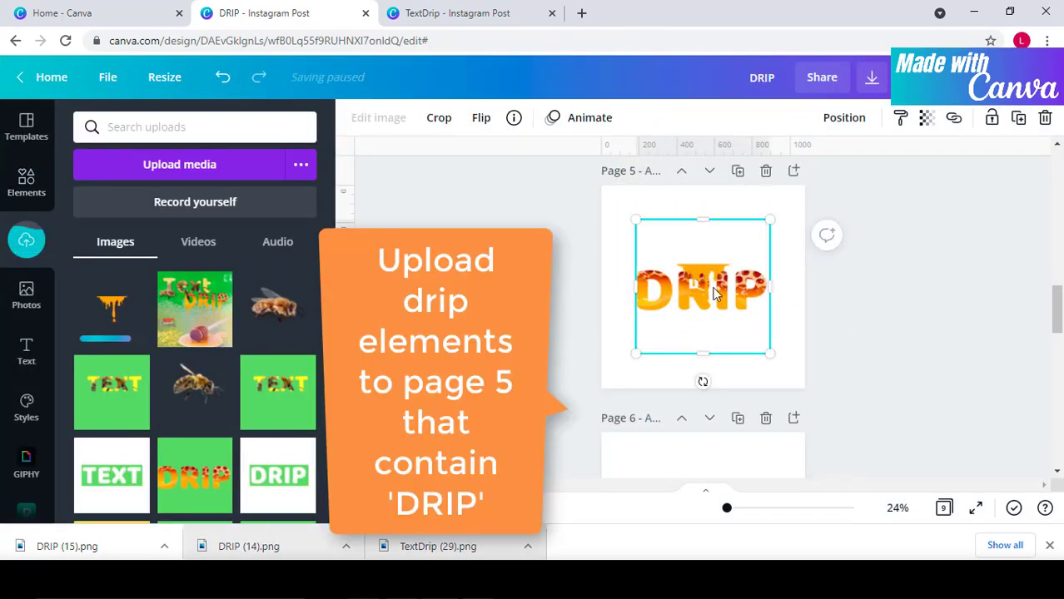
pyautogui.moveTo(710, 278); pyautogui.dragTo(739, 315)
pyautogui.moveTo(641, 308); pyautogui.dragTo(675, 321)
pyautogui.moveTo(79, 546); pyautogui.dragTo(760, 225)
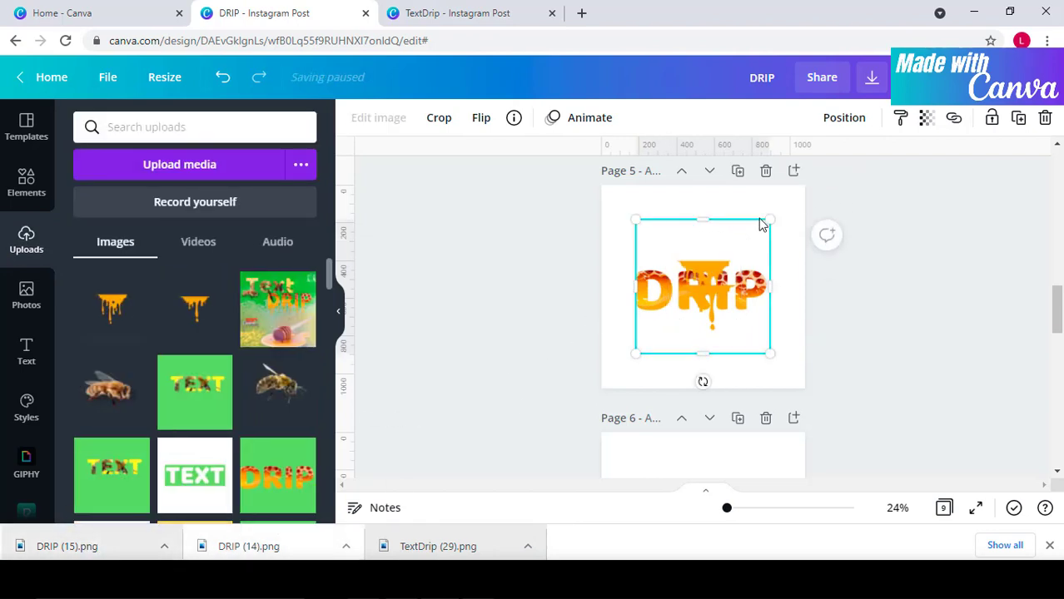
# Step: Move the second drip image above the letter P and crop the empty margins at both of its sides
pyautogui.moveTo(725, 271); pyautogui.dragTo(743, 230)
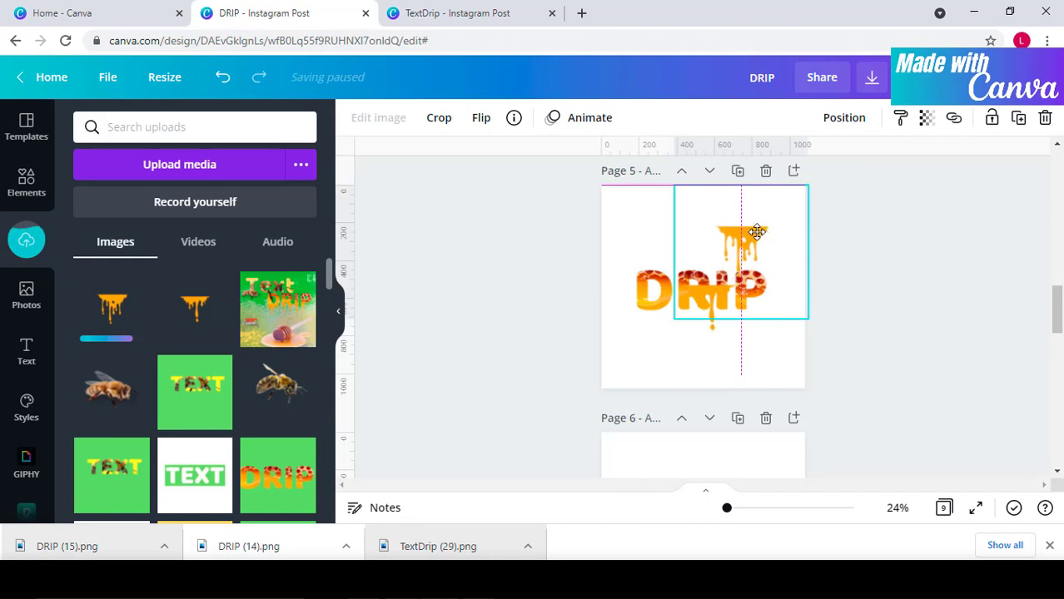
pyautogui.moveTo(682, 248); pyautogui.dragTo(705, 253)
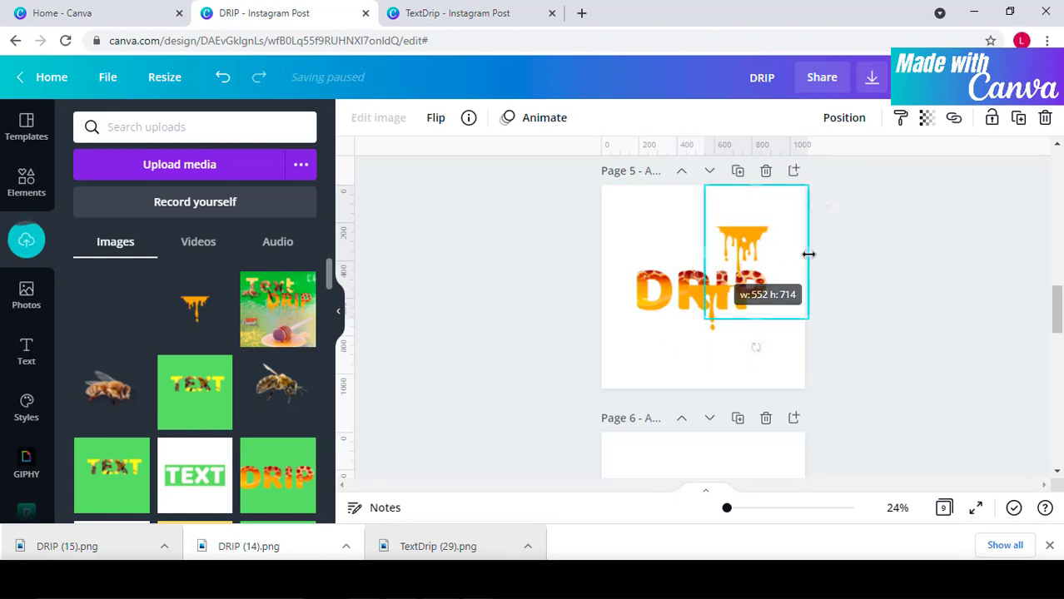
pyautogui.moveTo(807, 249); pyautogui.dragTo(780, 253)
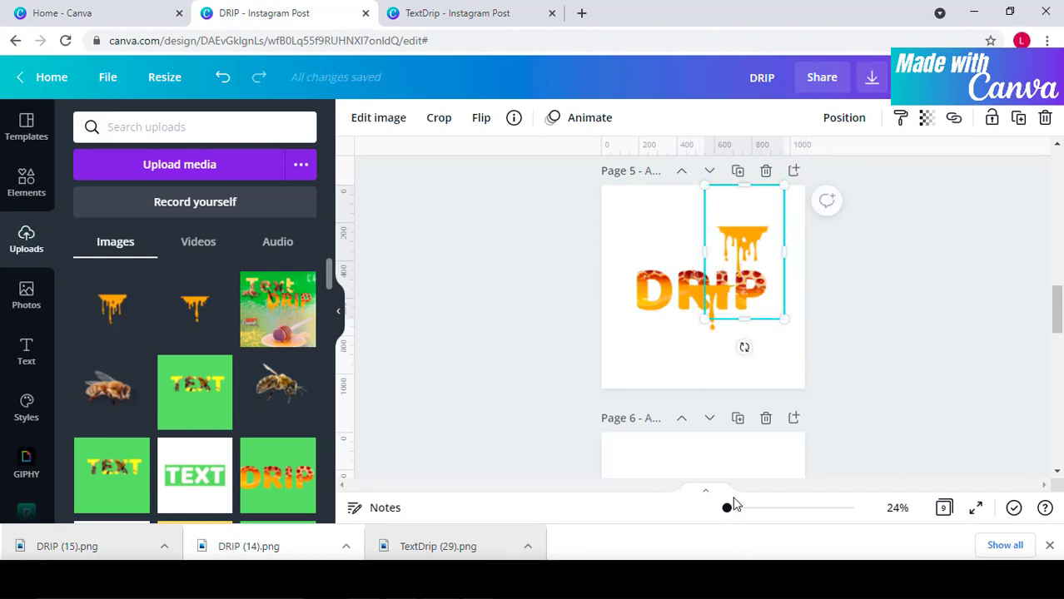
# Step: Move the first drip image to the base of the letter D and shrink it to about the letter's width
pyautogui.moveTo(730, 511); pyautogui.dragTo(740, 513)
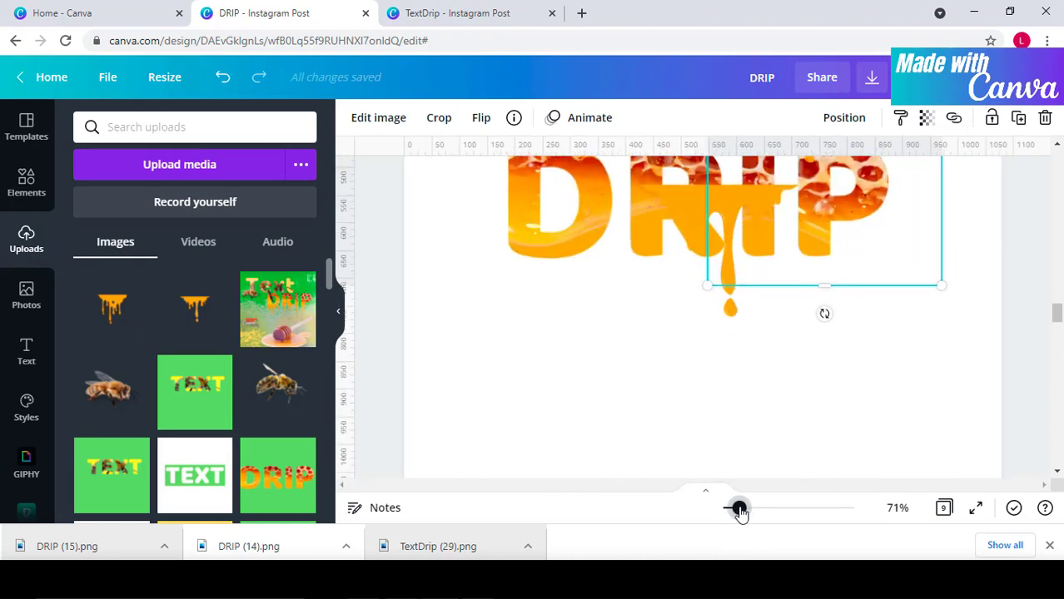
pyautogui.moveTo(724, 250); pyautogui.dragTo(557, 263)
pyautogui.scroll(-2, 707, 396)
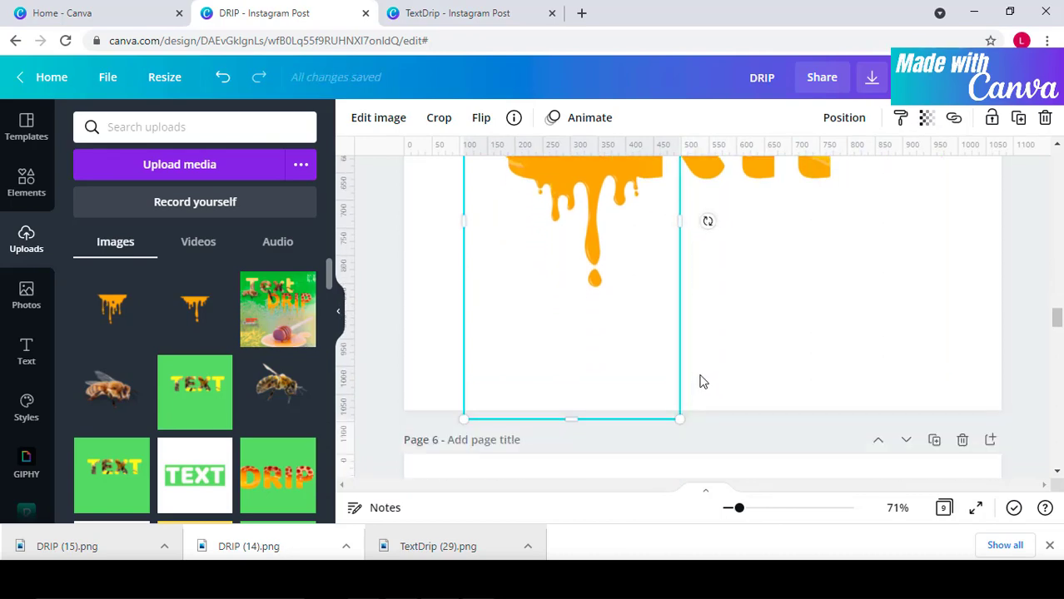
pyautogui.moveTo(587, 414); pyautogui.dragTo(651, 283)
pyautogui.scroll(2, 698, 295)
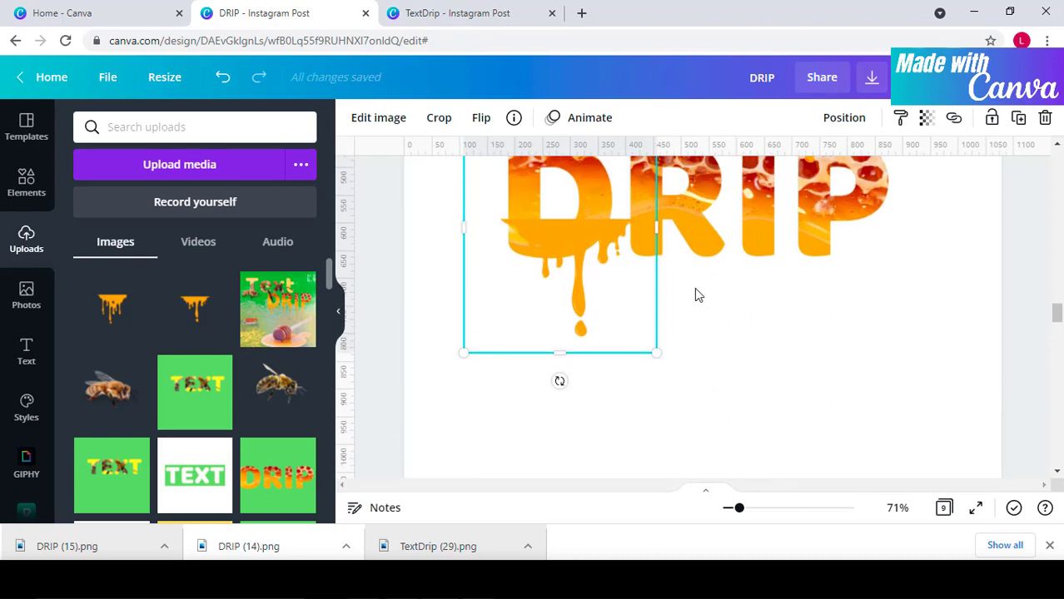
pyautogui.moveTo(654, 350); pyautogui.dragTo(628, 316)
pyautogui.moveTo(563, 220); pyautogui.dragTo(566, 242)
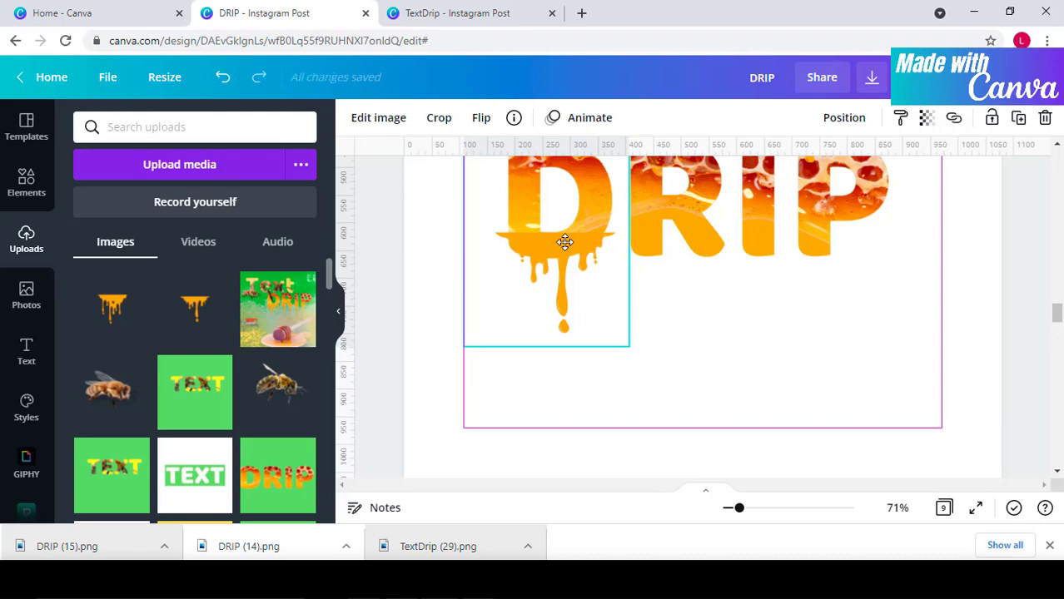
pyautogui.moveTo(565, 241); pyautogui.dragTo(565, 241)
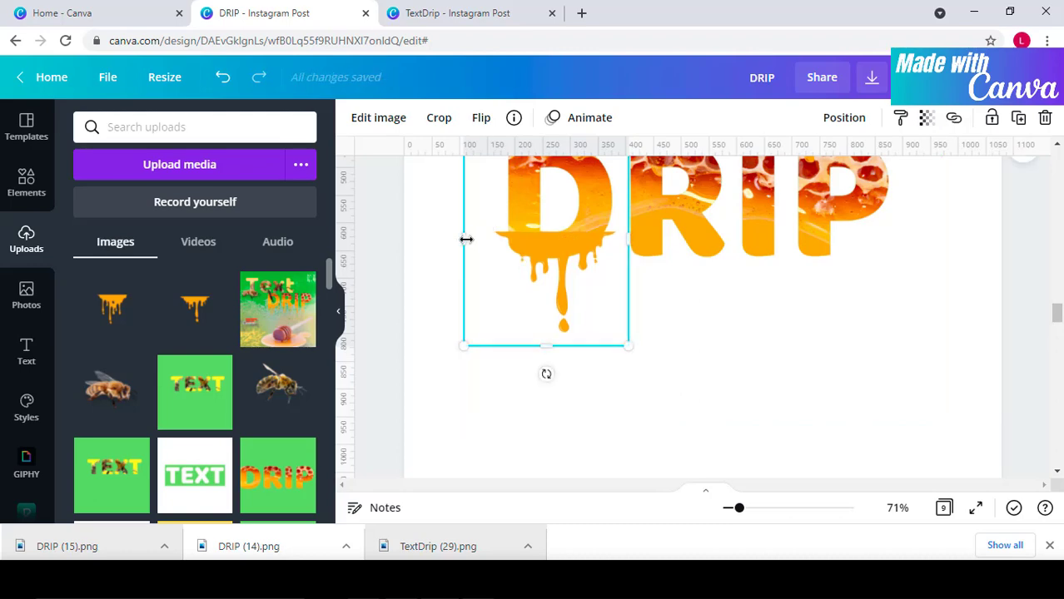
# Step: Crop both sides of the D's drip image to the letter's base and nudge it slightly left into line
pyautogui.moveTo(466, 240); pyautogui.dragTo(513, 277)
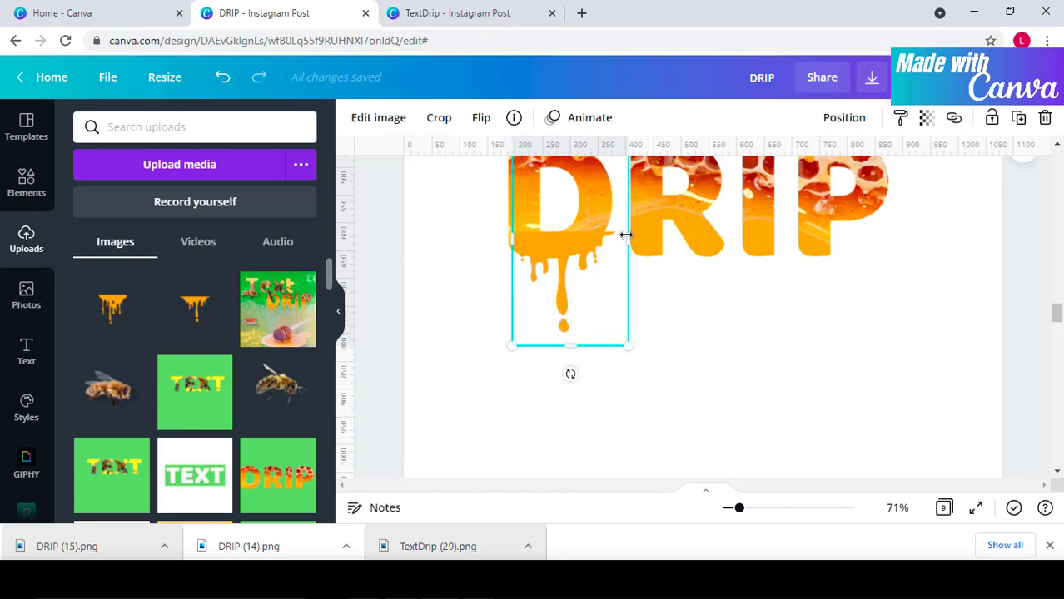
pyautogui.moveTo(627, 238); pyautogui.dragTo(600, 269)
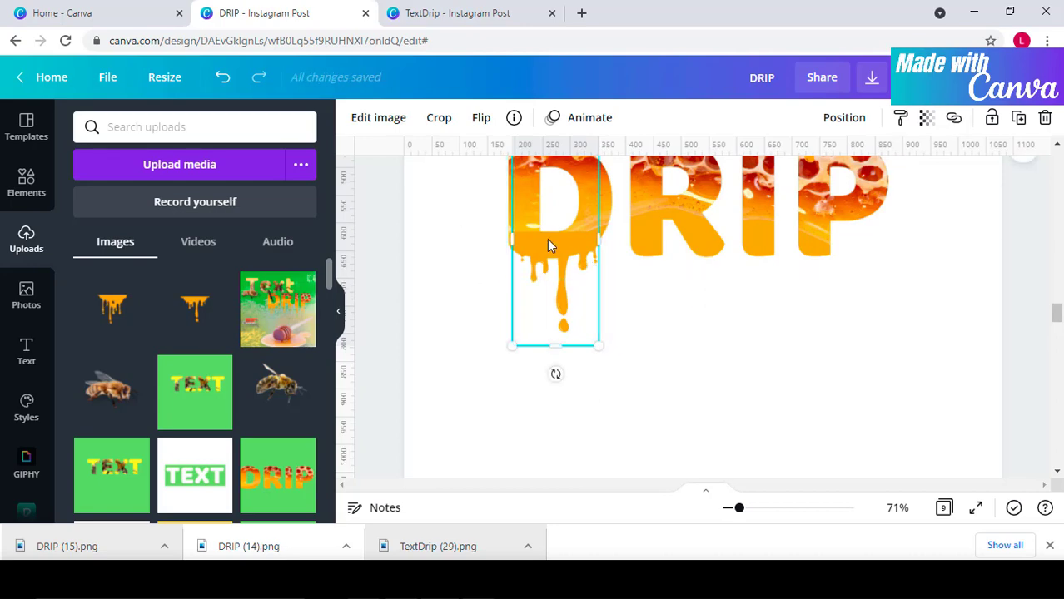
pyautogui.press('Left')
pyautogui.press('Left')
pyautogui.press('Left')
pyautogui.press('Left')
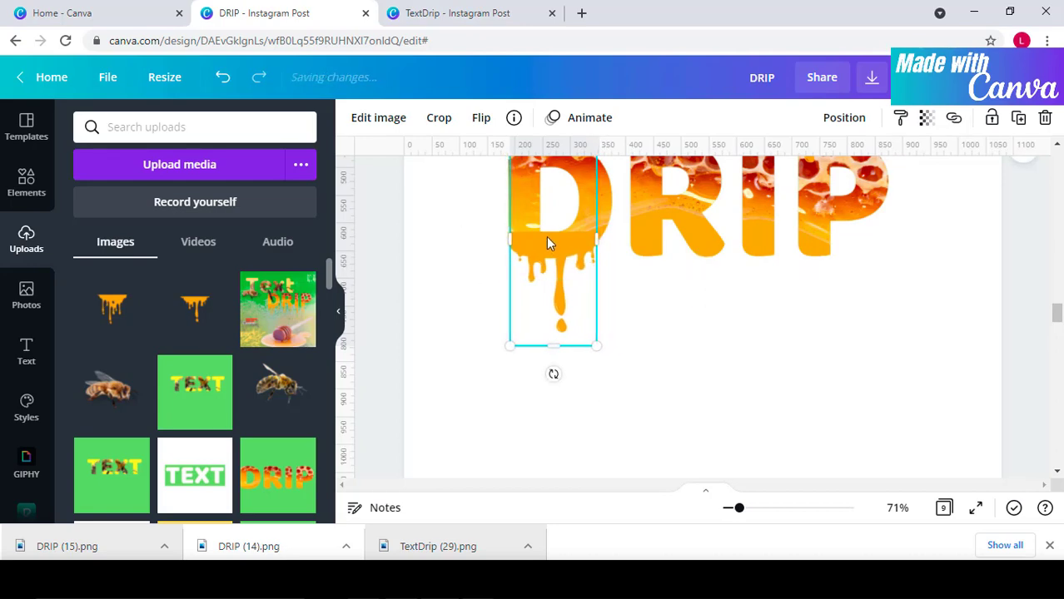
# Step: Send the D's drip image one layer backward
pyautogui.rightClick(546, 243)
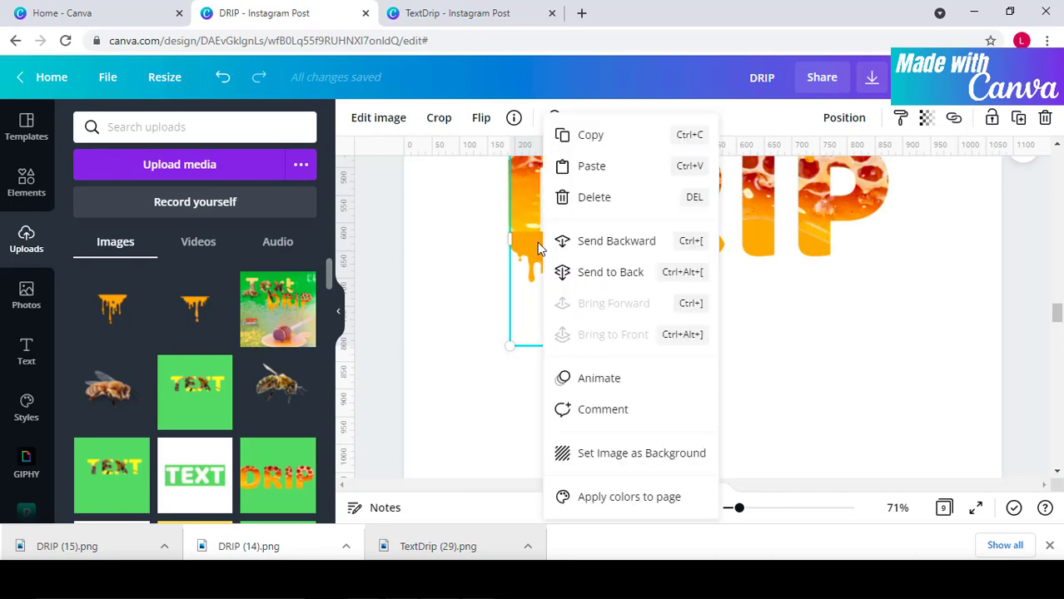
pyautogui.click(613, 245)
pyautogui.click(706, 364)
pyautogui.scroll(2, 704, 362)
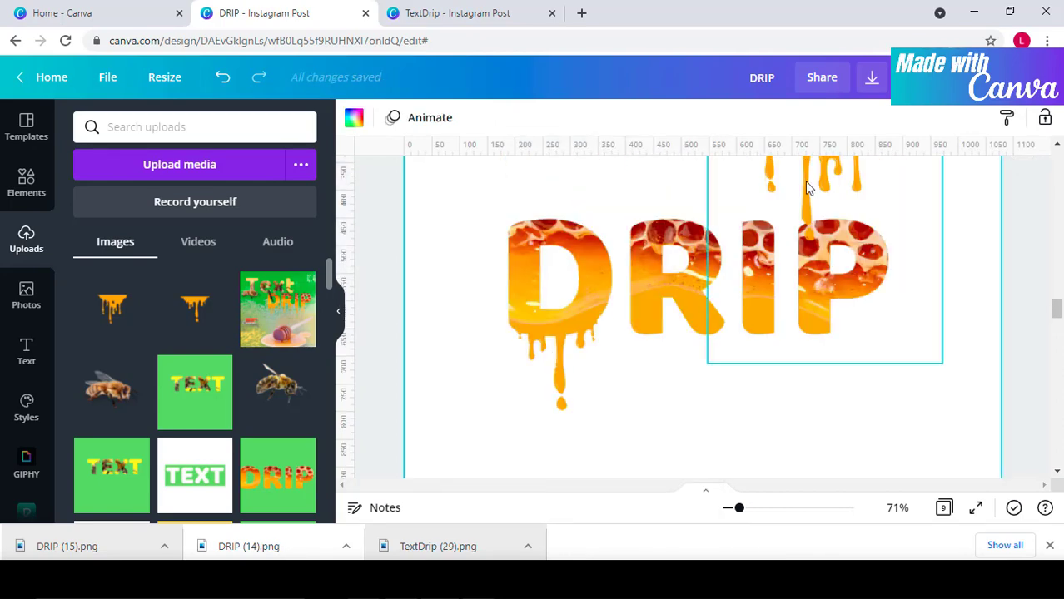
# Step: Place a single long drip strand under the left leg of the letter R
pyautogui.moveTo(707, 361); pyautogui.dragTo(649, 358)
pyautogui.moveTo(828, 355); pyautogui.dragTo(660, 356)
pyautogui.scroll(-3, 822, 250)
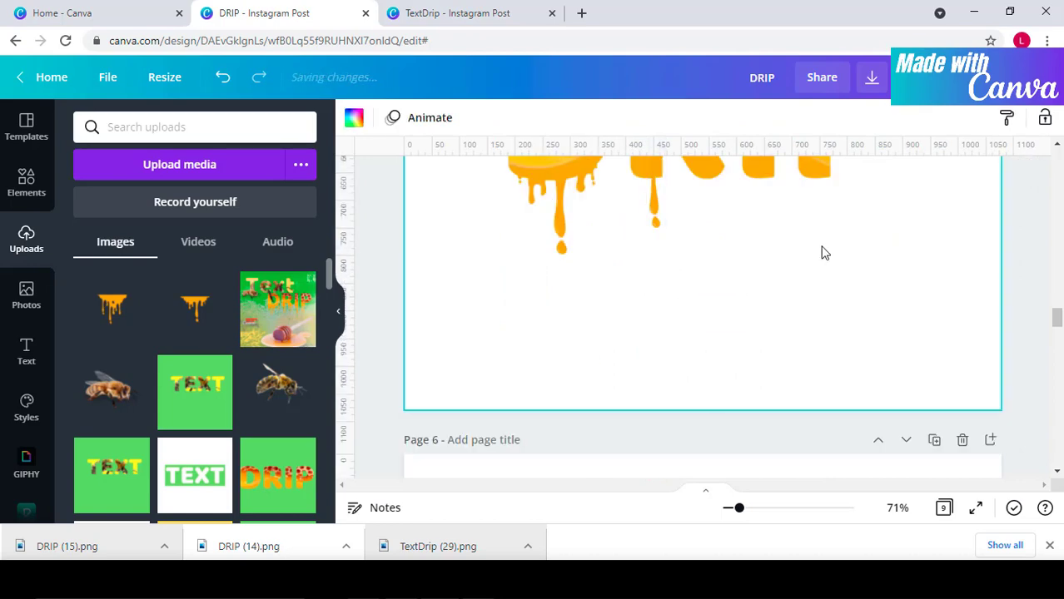
pyautogui.scroll(2, 791, 267)
# Step: Place a narrow drip piece under the right leg of the letter R and scale it down to the leg's width
pyautogui.moveTo(658, 296); pyautogui.dragTo(724, 308)
pyautogui.click(730, 297)
pyautogui.click(695, 291)
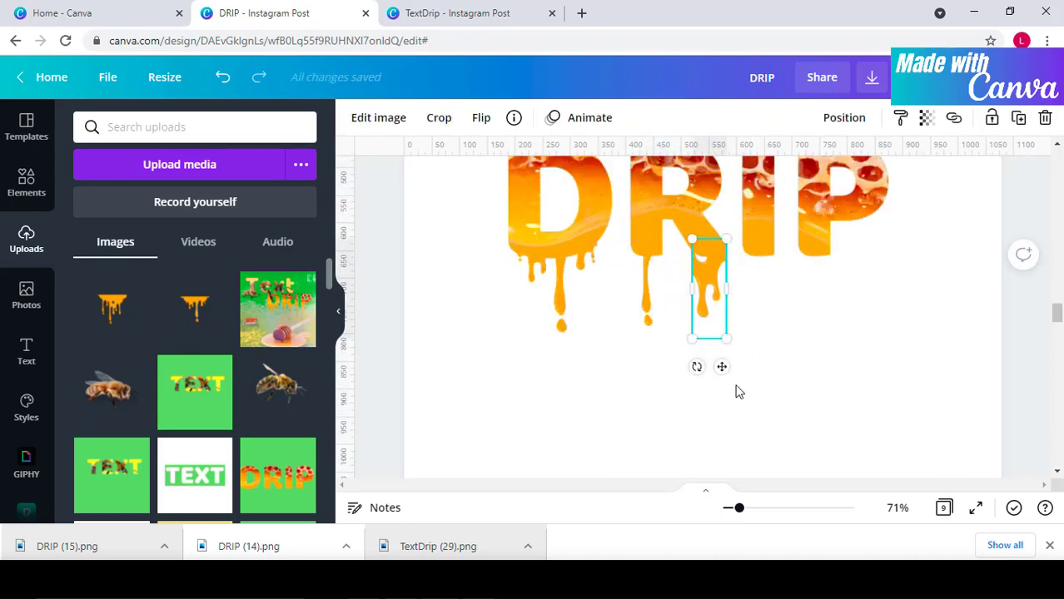
pyautogui.press('Escape')
pyautogui.click(710, 297)
pyautogui.moveTo(724, 246); pyautogui.dragTo(720, 233)
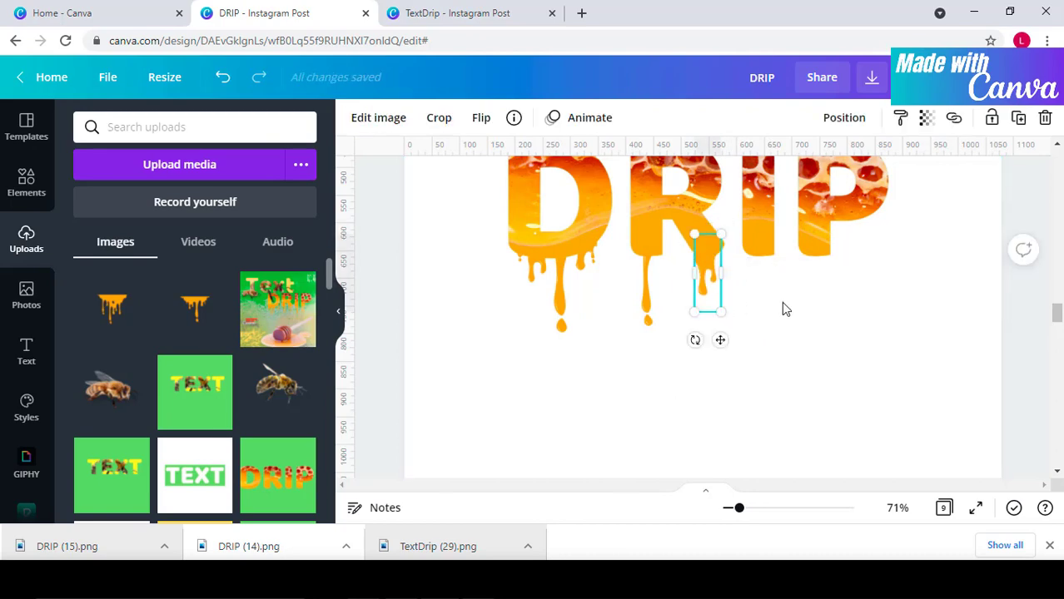
# Step: Undo the last change to the drip under the R's right leg and refit it as one thin strand
pyautogui.click(850, 349)
pyautogui.hotkey('ctrl', 'z')
pyautogui.moveTo(721, 306); pyautogui.dragTo(708, 273)
pyautogui.click(815, 342)
# Step: Place a copy of the D's drip under the letter I and reduce it to short drips matching the letter's width
pyautogui.click(563, 275)
pyautogui.moveTo(562, 275); pyautogui.dragTo(788, 204)
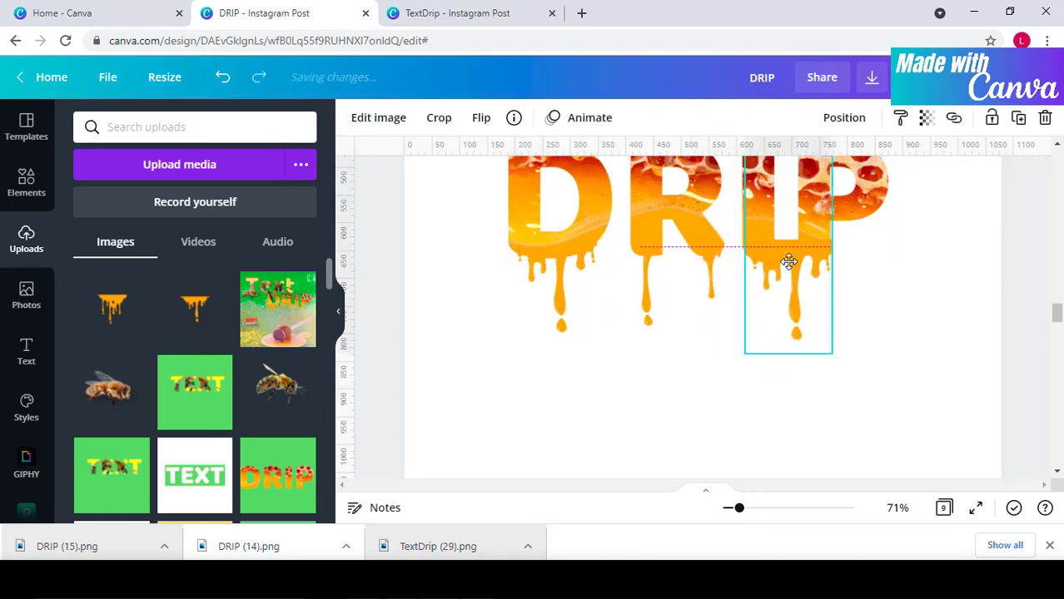
pyautogui.moveTo(831, 351); pyautogui.dragTo(774, 326)
pyautogui.click(857, 389)
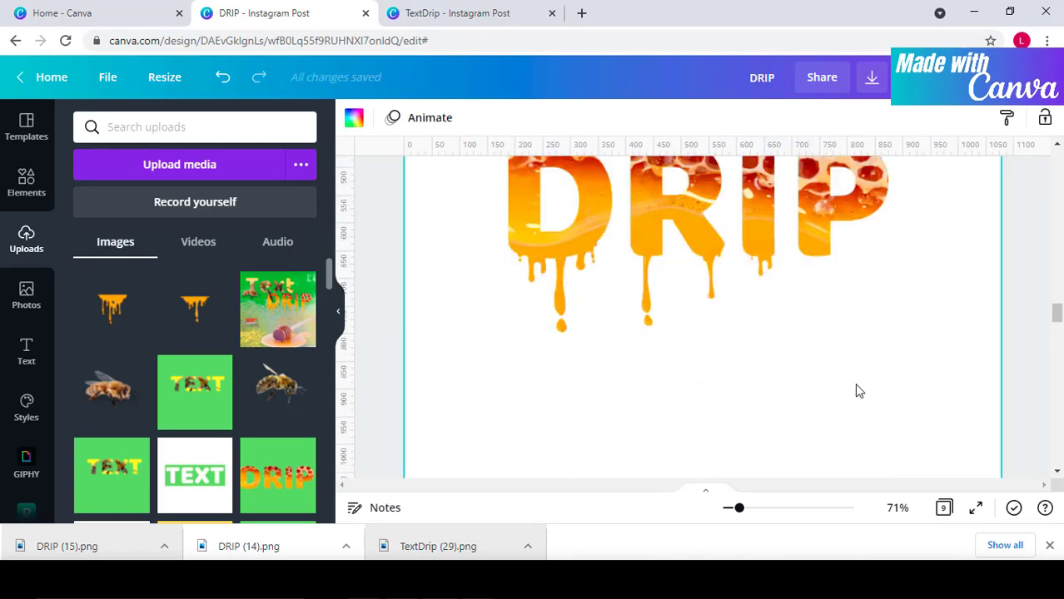
# Step: Place a copy of the honey drip under the leg of the letter P and narrow it to the leg's width
pyautogui.click(647, 331)
pyautogui.moveTo(646, 332); pyautogui.dragTo(808, 272)
pyautogui.moveTo(821, 339); pyautogui.dragTo(858, 365)
pyautogui.moveTo(858, 302); pyautogui.dragTo(835, 301)
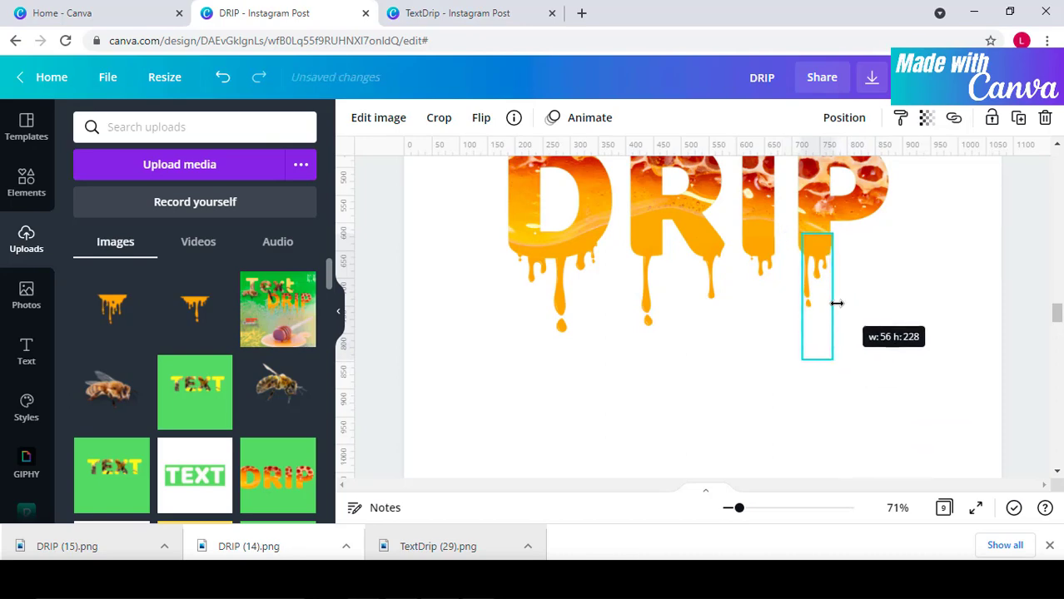
pyautogui.moveTo(801, 365); pyautogui.dragTo(800, 372)
pyautogui.rightClick(835, 261)
pyautogui.click(837, 258)
pyautogui.click(789, 303)
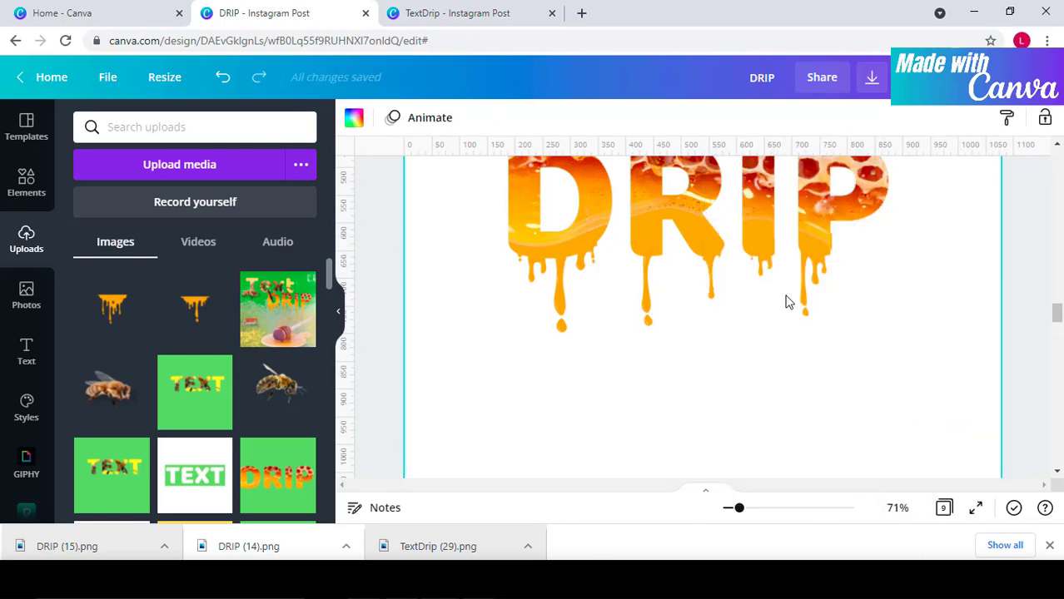
pyautogui.click(823, 291)
# Step: Copy the bee-filled TEXT group from page 9
pyautogui.moveTo(738, 508); pyautogui.dragTo(727, 510)
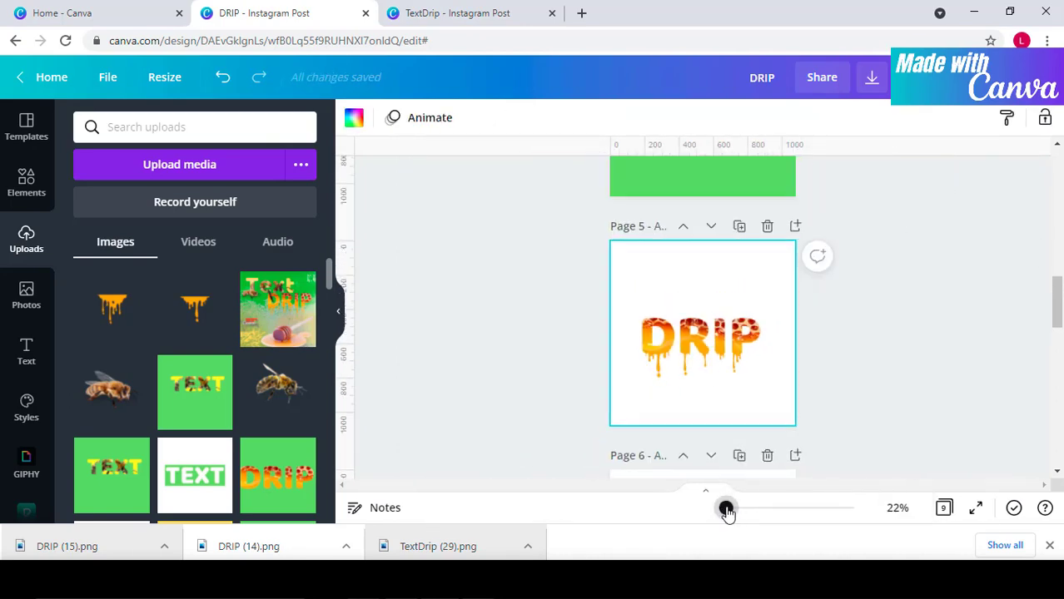
pyautogui.scroll(-10, 906, 388)
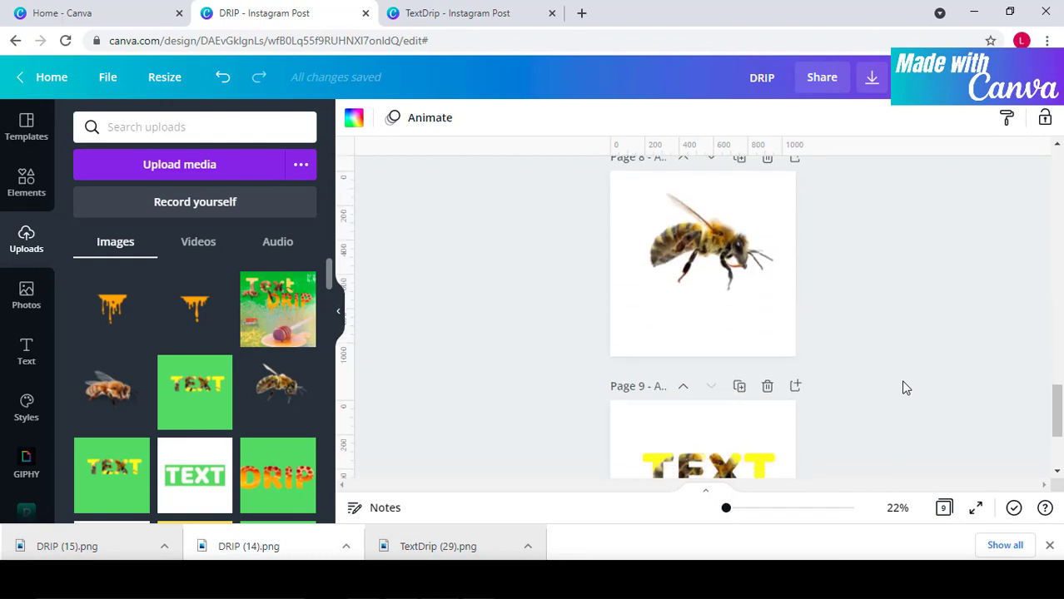
pyautogui.scroll(-1, 906, 388)
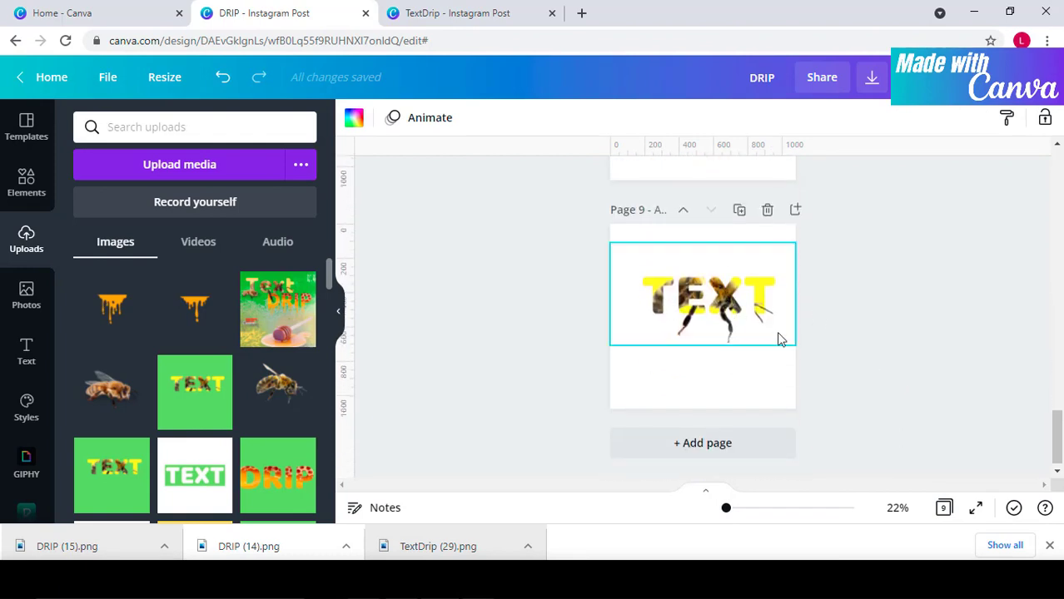
pyautogui.moveTo(836, 343); pyautogui.dragTo(621, 277)
pyautogui.moveTo(864, 361); pyautogui.dragTo(635, 284)
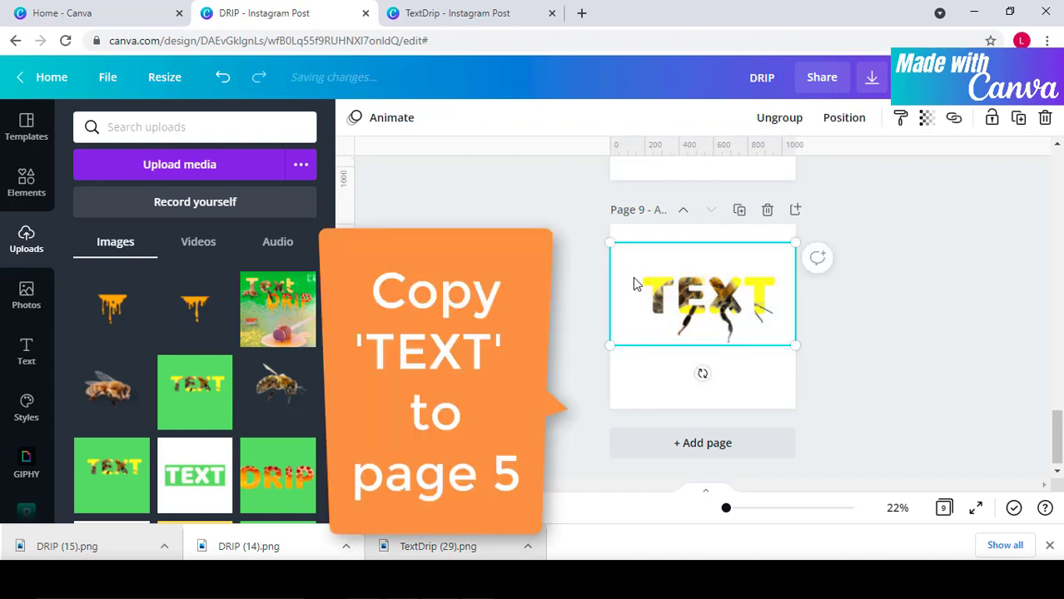
pyautogui.moveTo(722, 322); pyautogui.dragTo(713, 293)
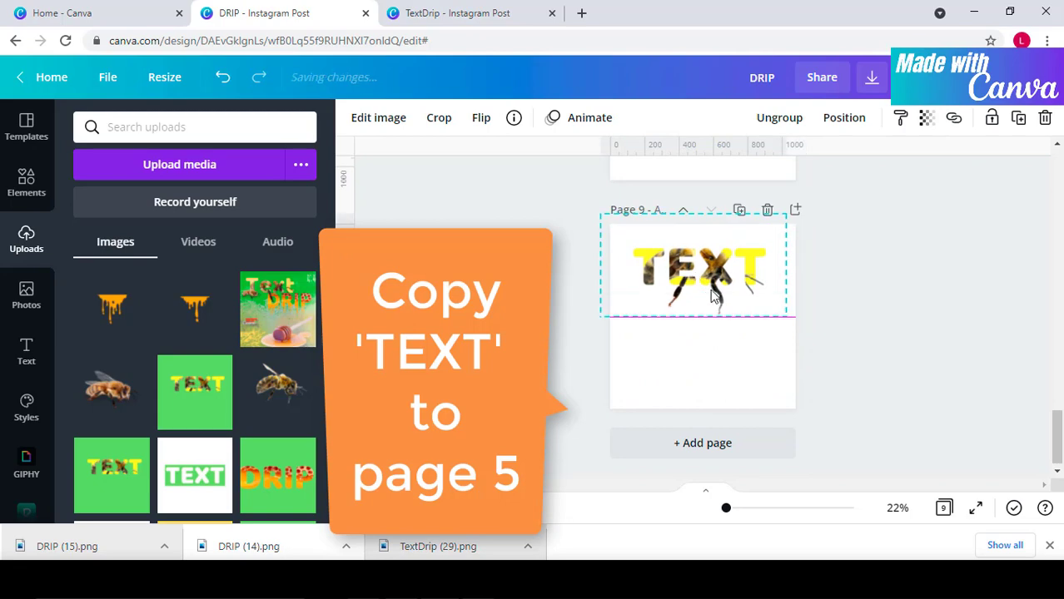
pyautogui.rightClick(714, 285)
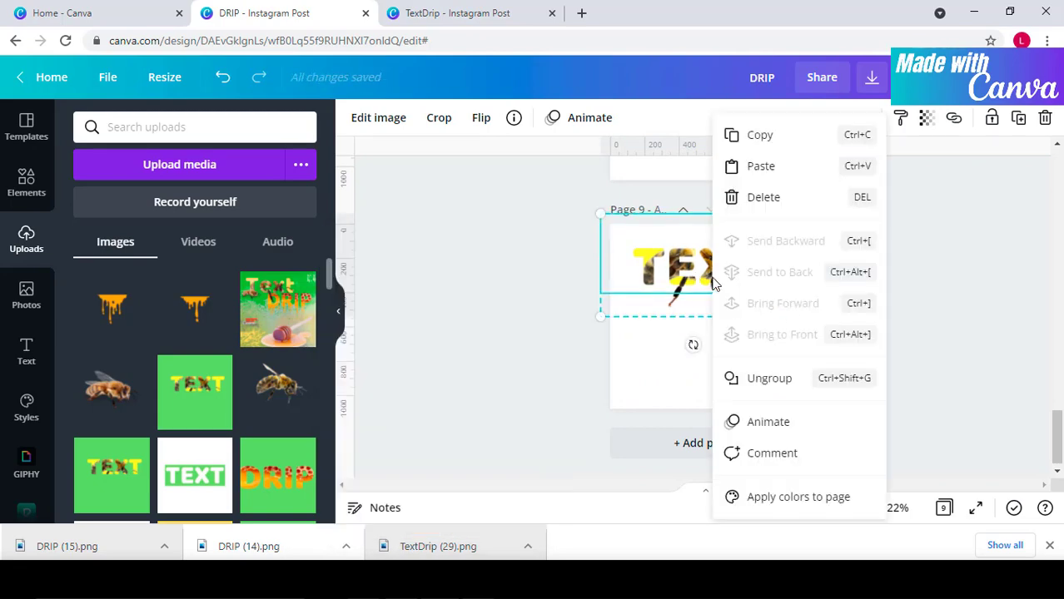
pyautogui.click(766, 137)
# Step: Paste the TEXT group onto page 5 and shift it left above the word DRIP
pyautogui.scroll(8, 802, 308)
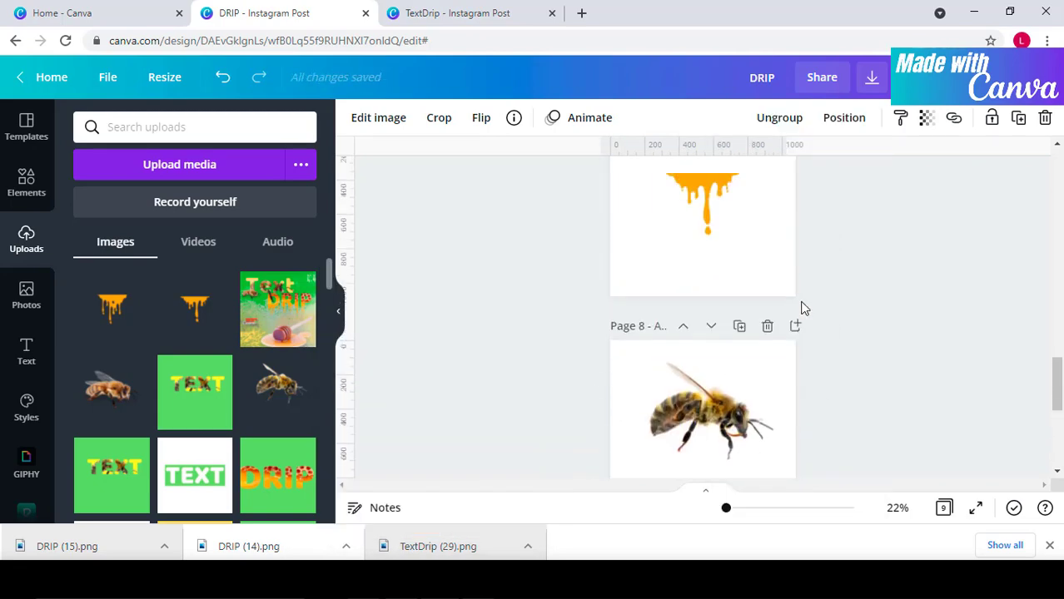
pyautogui.scroll(3, 802, 308)
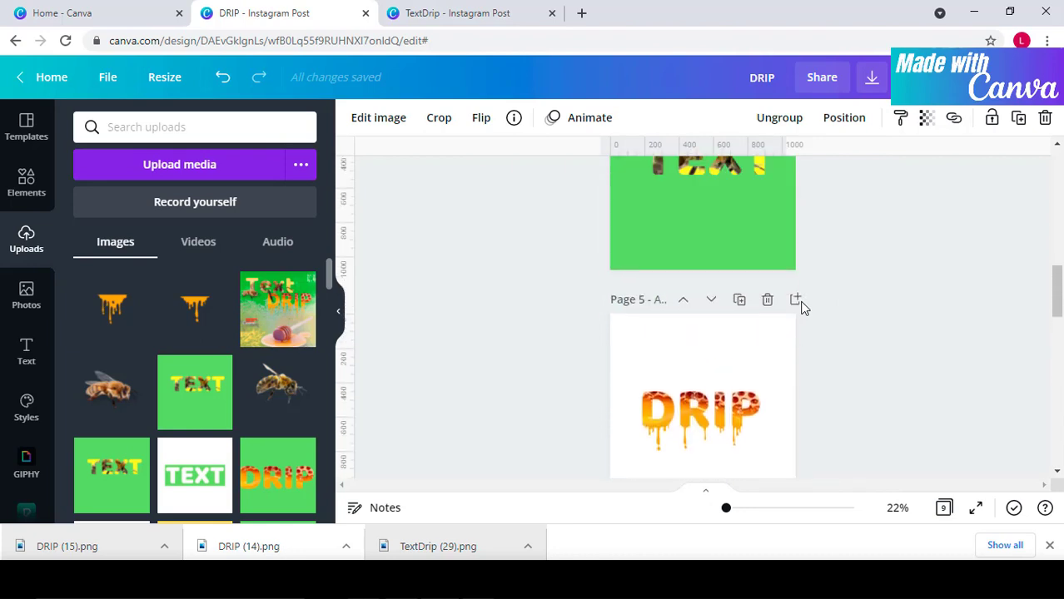
pyautogui.click(727, 286)
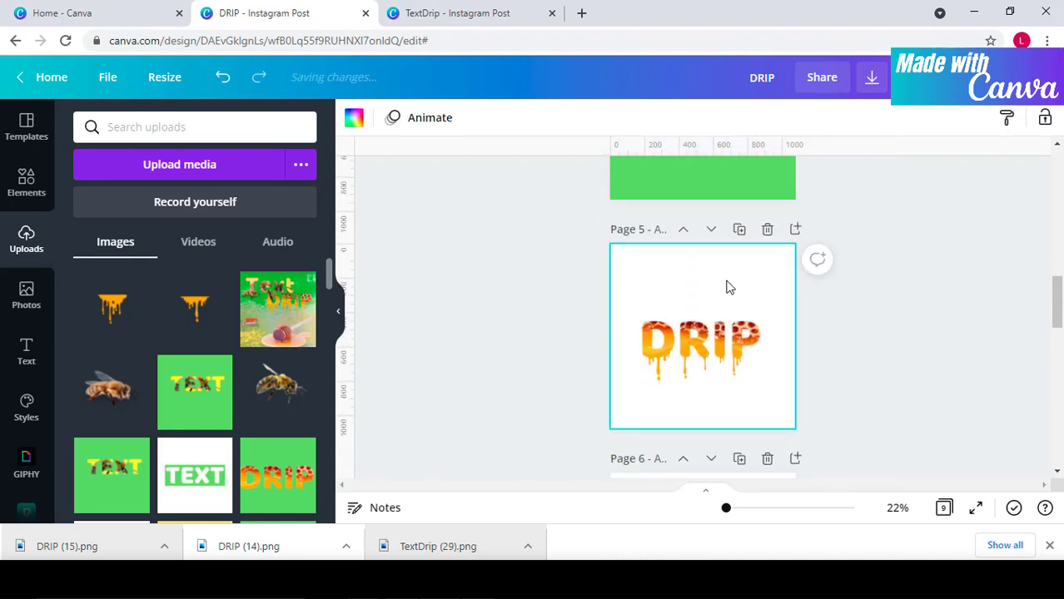
pyautogui.rightClick(727, 286)
pyautogui.click(774, 317)
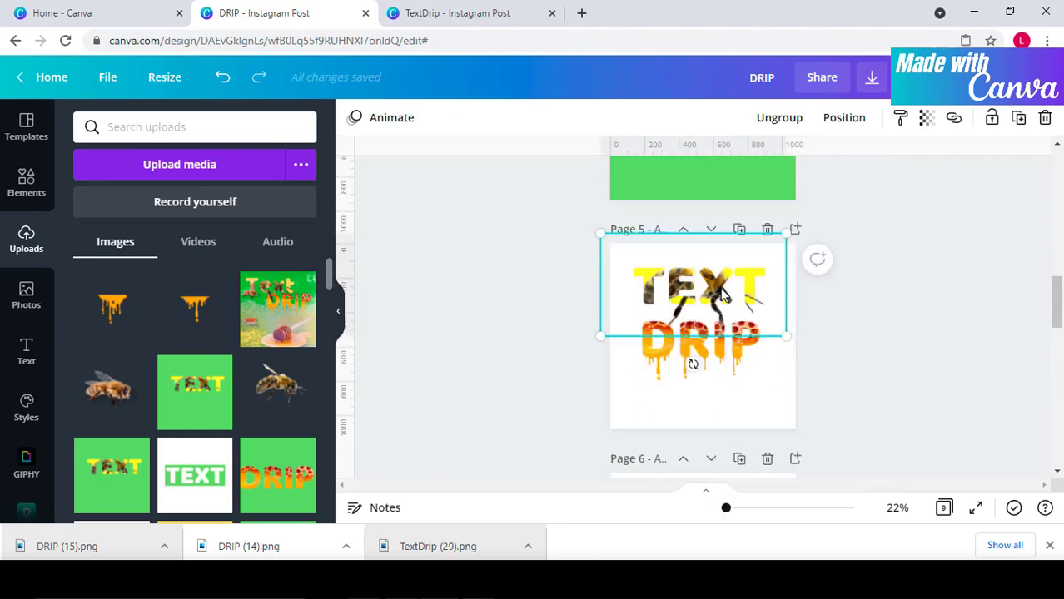
pyautogui.moveTo(720, 287); pyautogui.dragTo(710, 287)
pyautogui.click(837, 380)
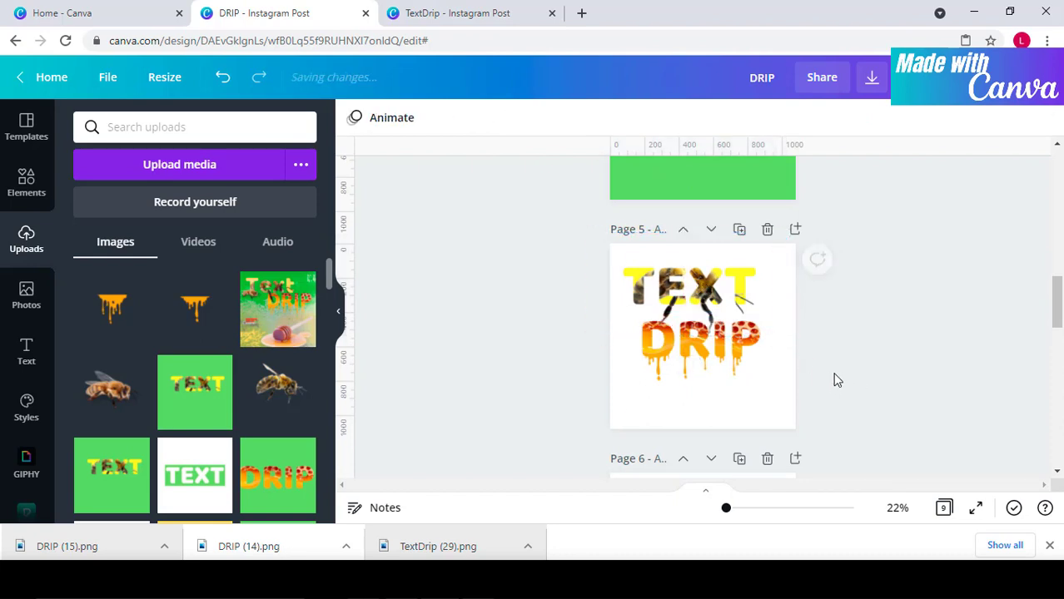
# Step: Group the DRIP letters with their drips and move the group up and right, tucked under TEXT
pyautogui.moveTo(727, 379); pyautogui.dragTo(643, 354)
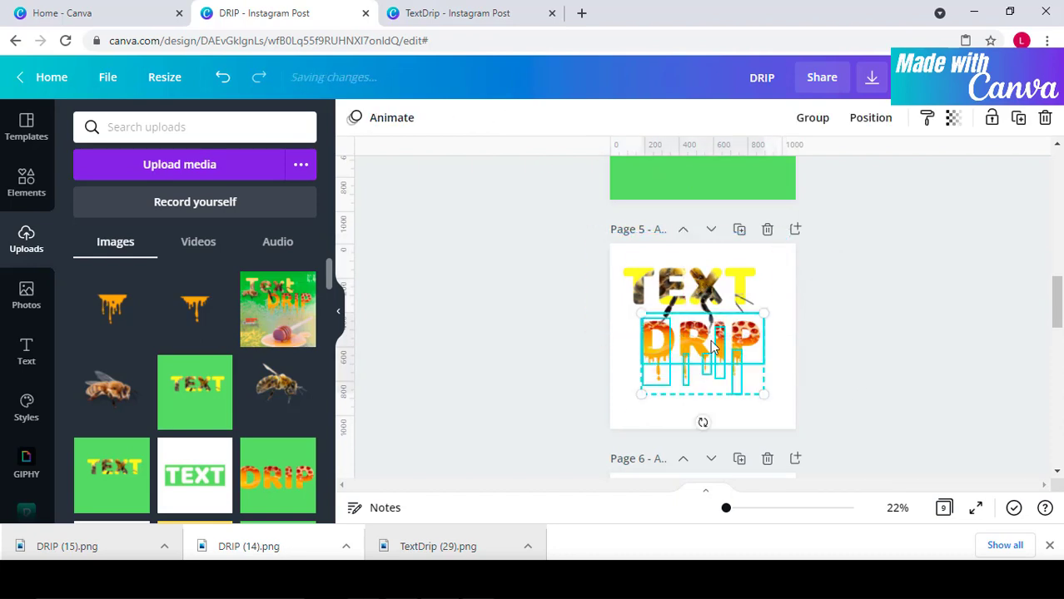
pyautogui.rightClick(710, 339)
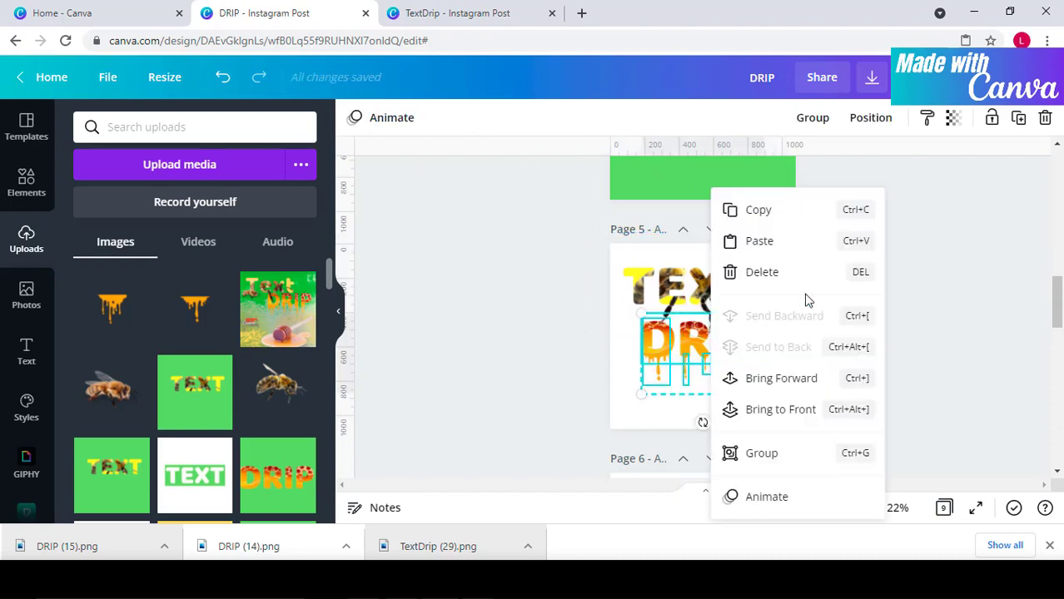
pyautogui.click(787, 454)
pyautogui.click(707, 358)
pyautogui.moveTo(707, 358); pyautogui.dragTo(731, 342)
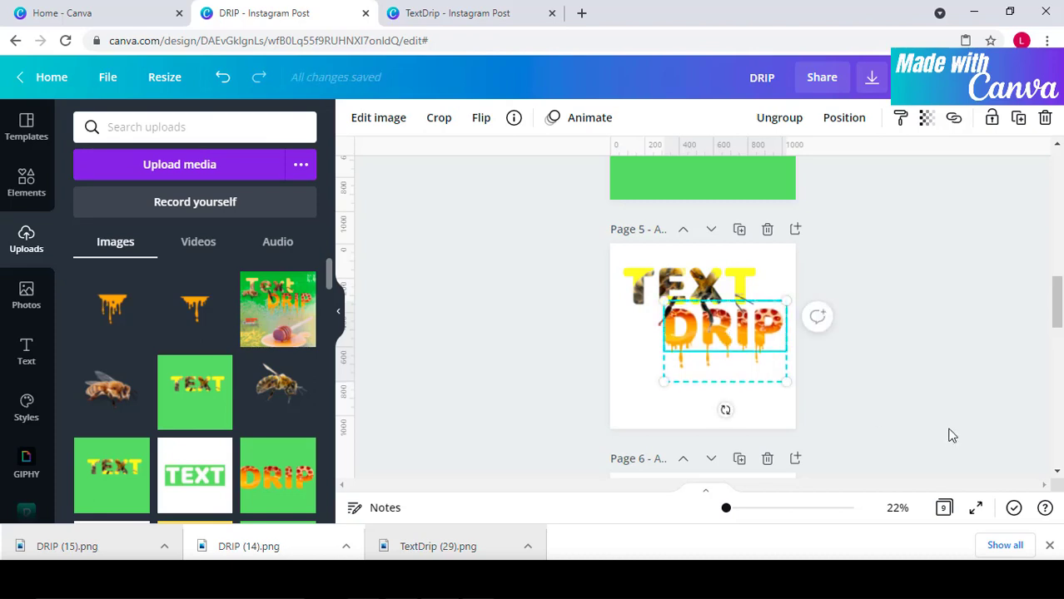
pyautogui.press('Up')
pyautogui.press('Up')
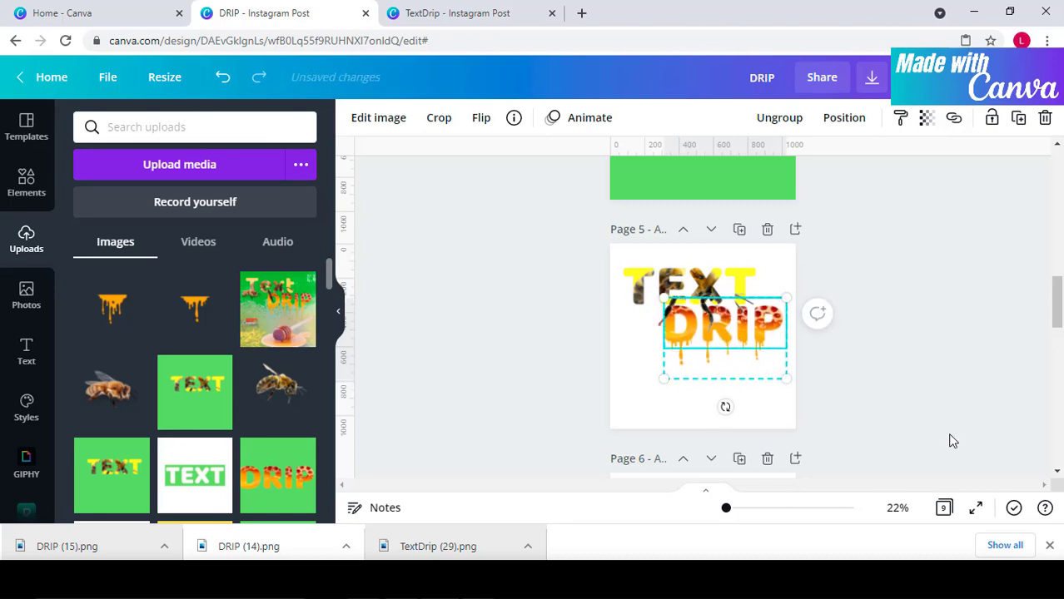
pyautogui.click(912, 388)
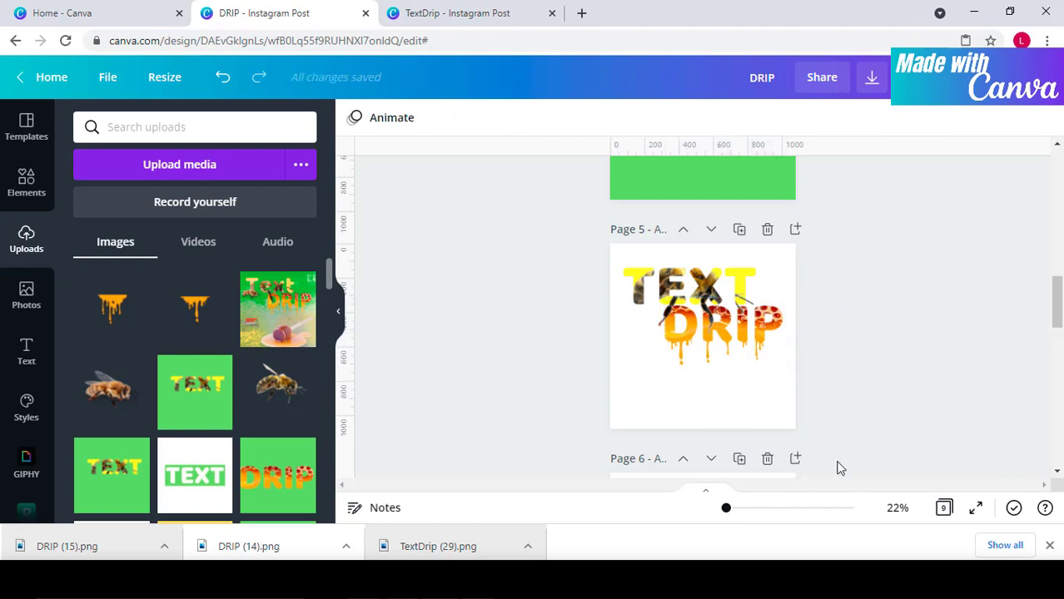
# Step: Copy the bee image from page 8 and paste it onto page 5
pyautogui.scroll(-5, 803, 413)
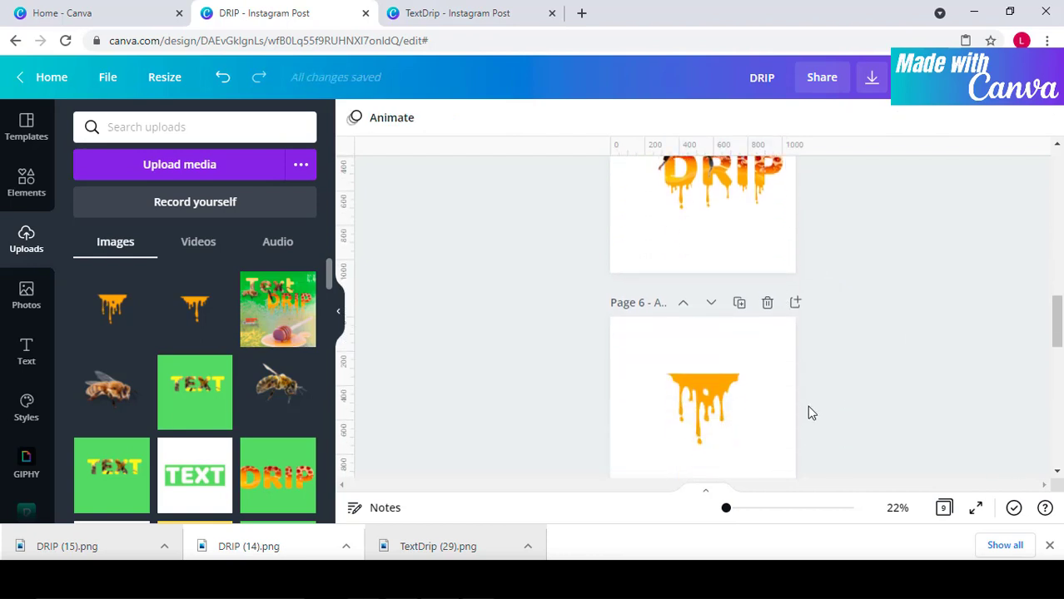
pyautogui.scroll(-3, 807, 408)
pyautogui.click(715, 278)
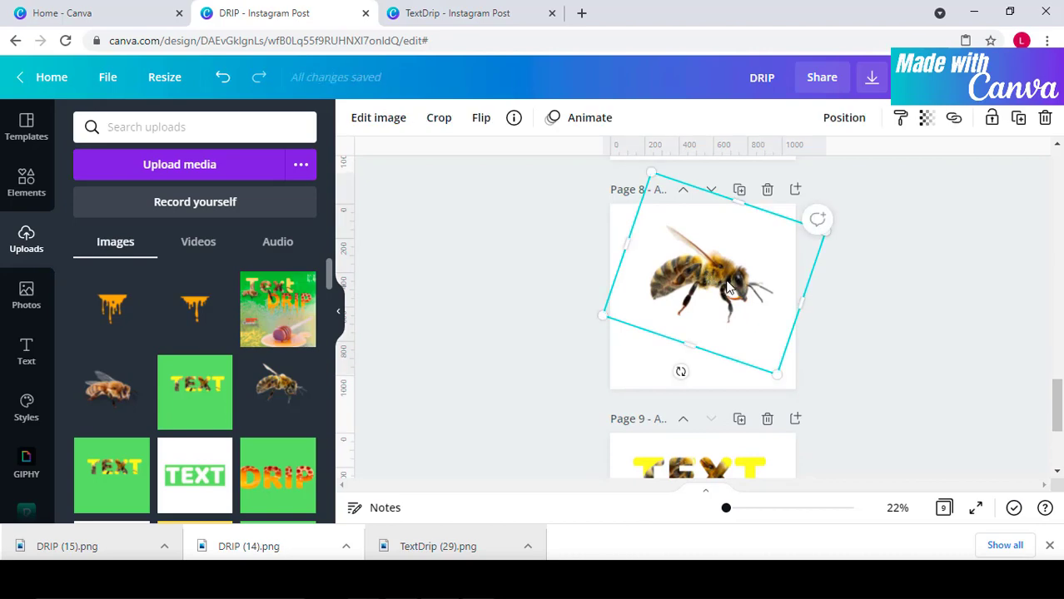
pyautogui.rightClick(728, 286)
pyautogui.click(782, 138)
pyautogui.scroll(8, 841, 265)
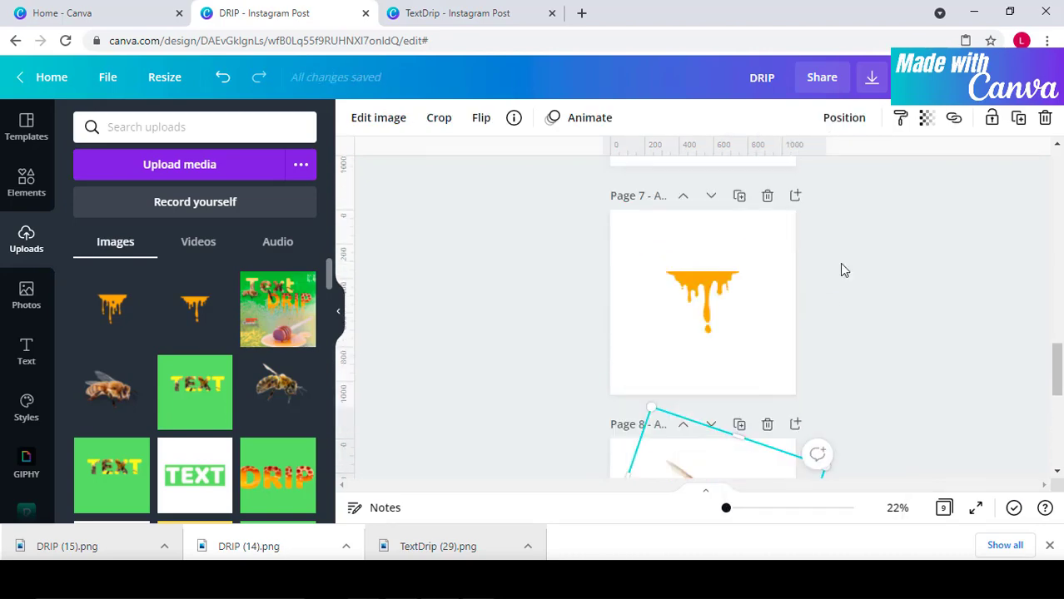
pyautogui.hotkey('ctrl', 'v')
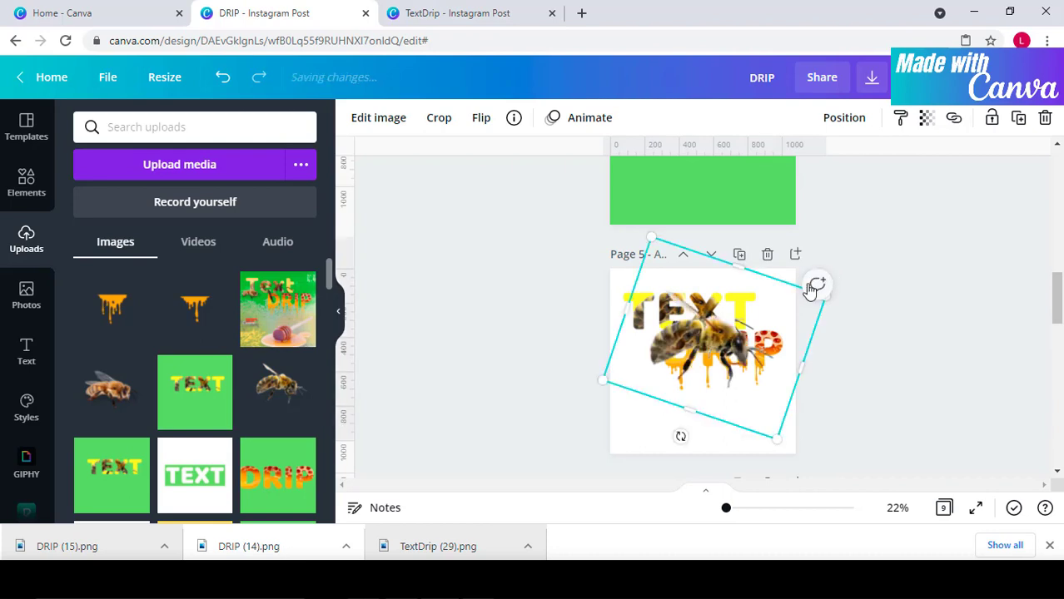
# Step: Shrink the pasted bee and set it on top of the letter P in DRIP
pyautogui.moveTo(598, 383); pyautogui.dragTo(772, 317)
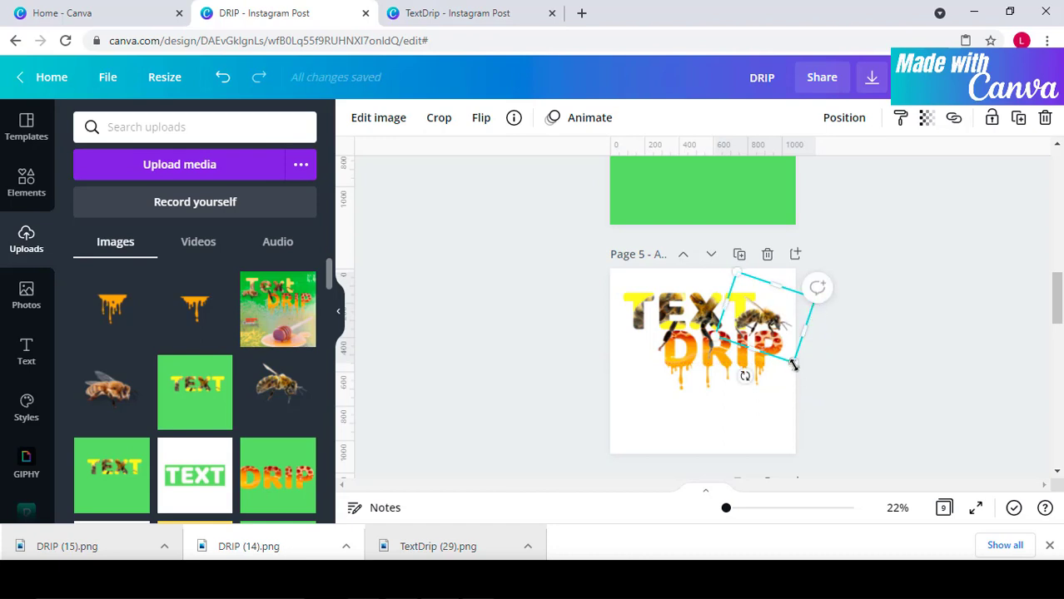
pyautogui.moveTo(793, 364); pyautogui.dragTo(775, 332)
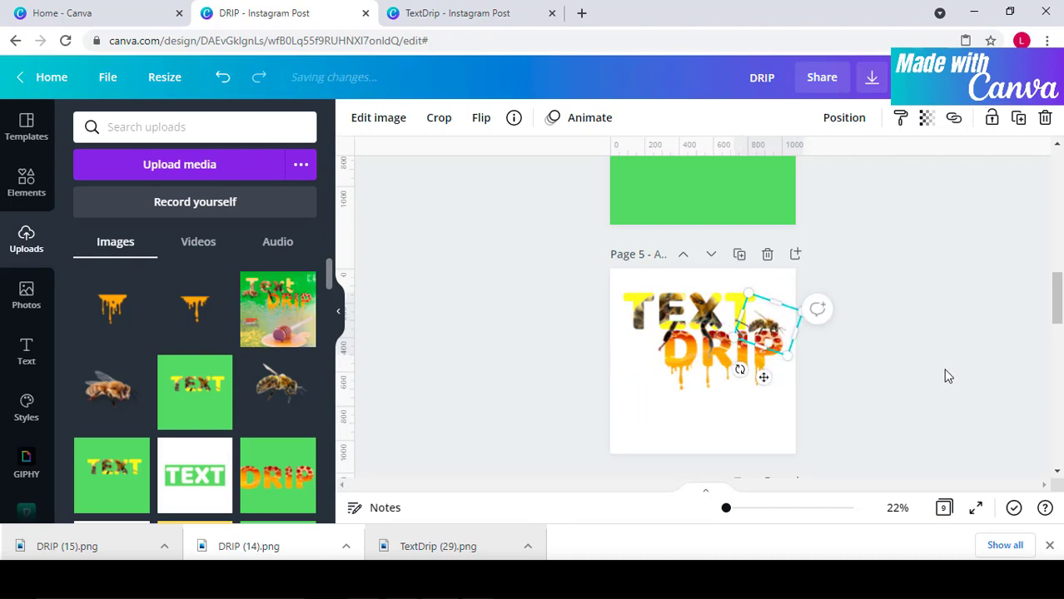
pyautogui.click(890, 387)
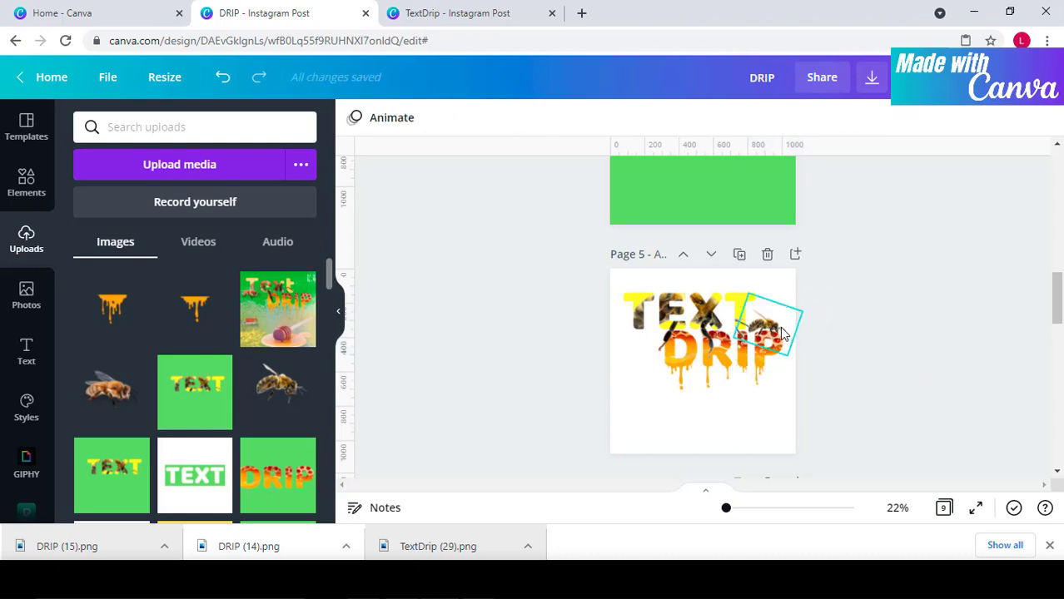
# Step: Place a copy of the small bee on the first T of TEXT and flip it
pyautogui.click(781, 333)
pyautogui.moveTo(772, 330); pyautogui.dragTo(636, 289)
pyautogui.click(904, 364)
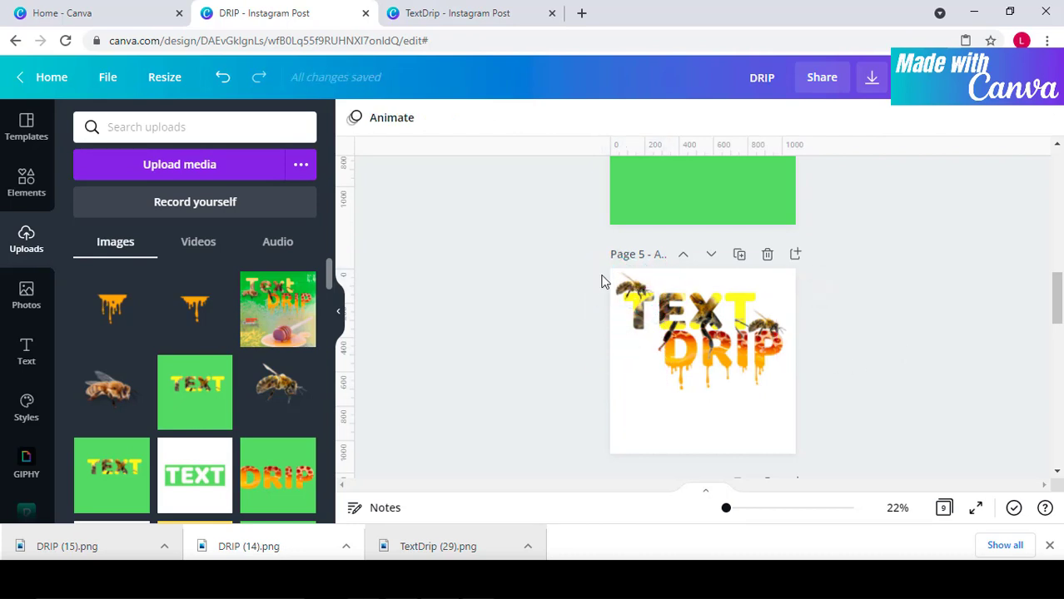
pyautogui.click(631, 291)
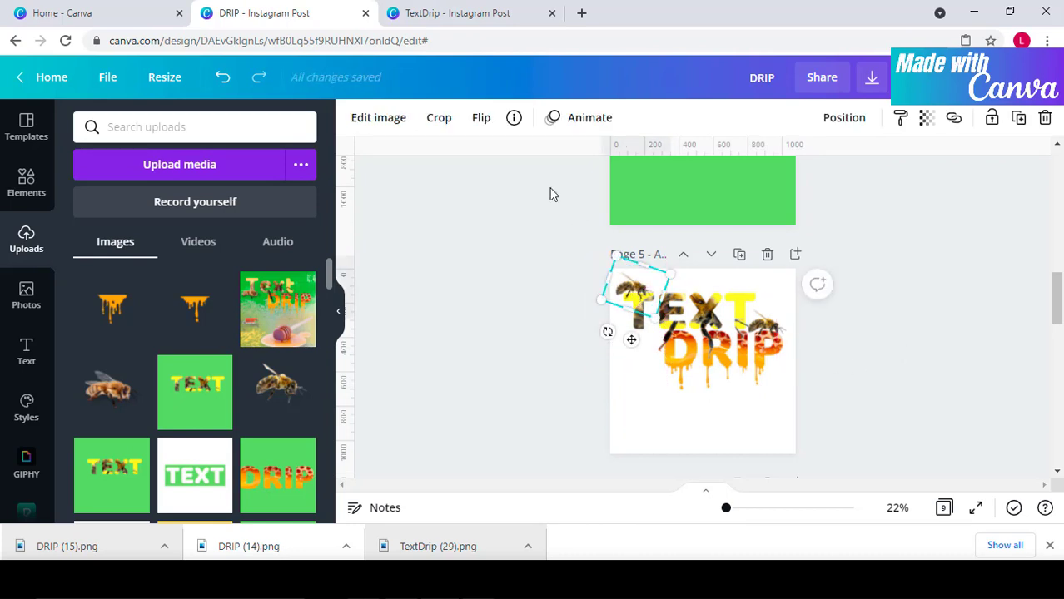
pyautogui.click(482, 119)
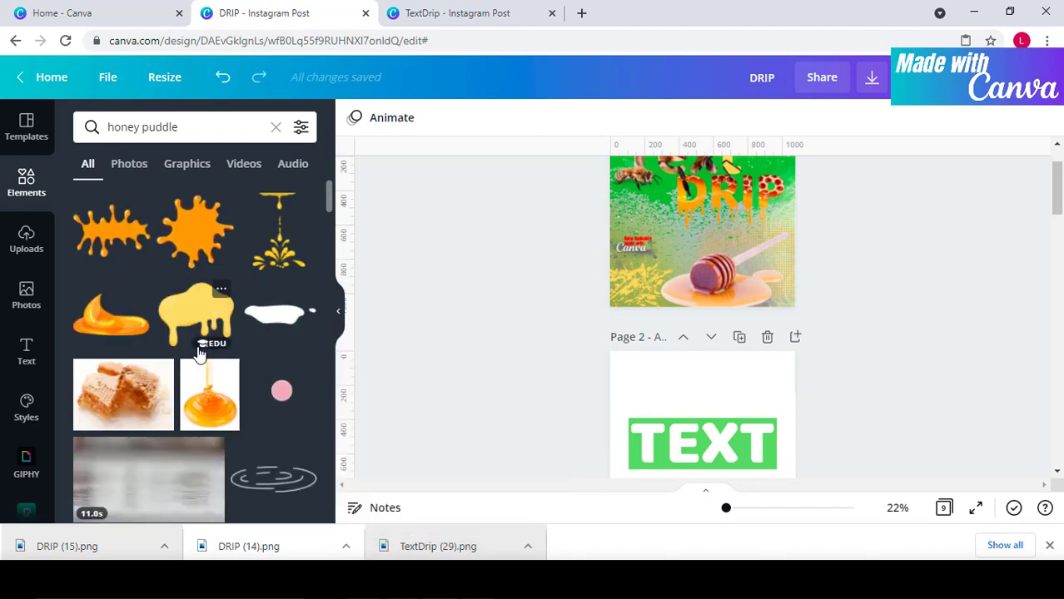
# Step: Add the honey puddle photo with the wooden dipper to page 5 and remove its background
pyautogui.scroll(-1, 202, 341)
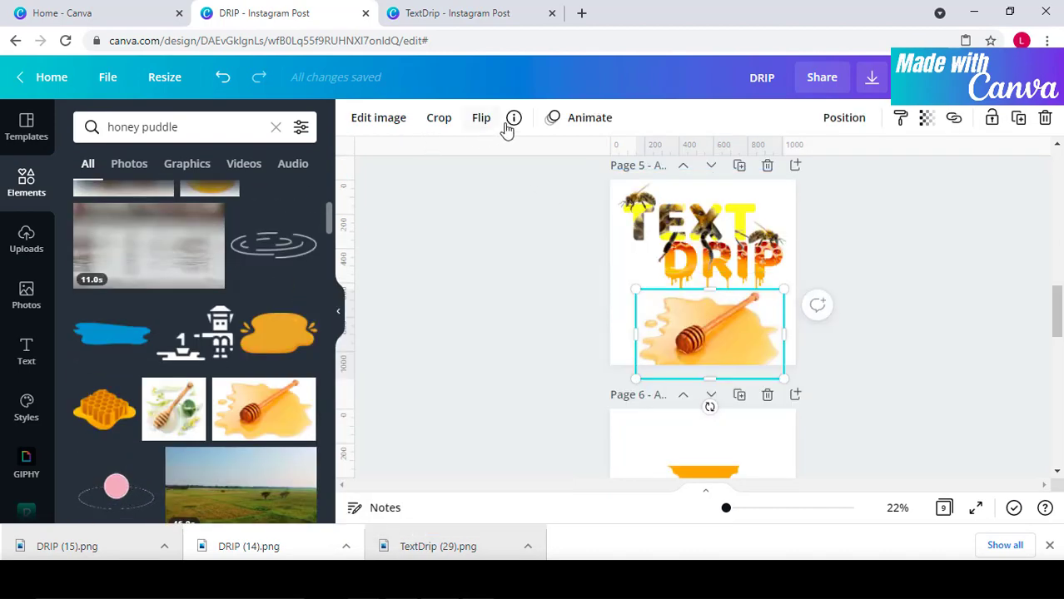
pyautogui.click(380, 119)
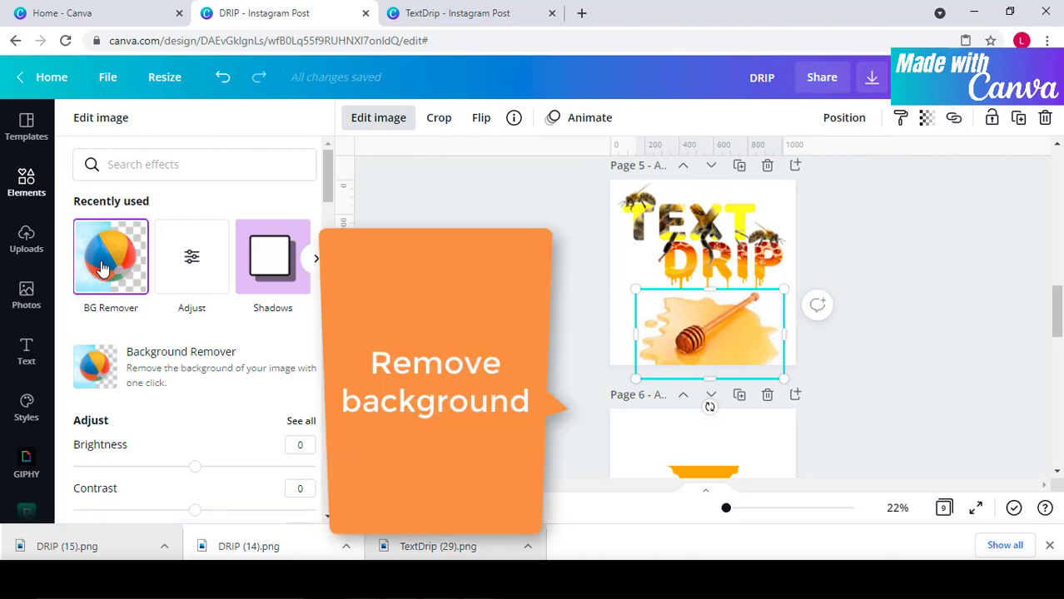
pyautogui.click(102, 267)
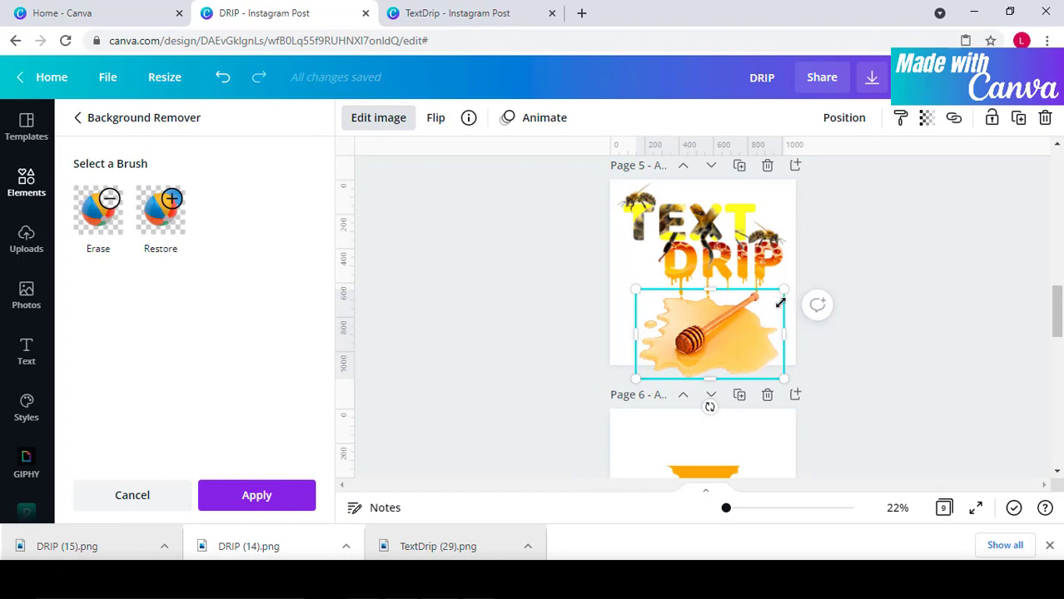
# Step: Shrink the honey dipper image and place it beneath DRIP, then slightly scale down the words and bees together
pyautogui.moveTo(780, 303); pyautogui.dragTo(747, 313)
pyautogui.moveTo(732, 356); pyautogui.dragTo(757, 344)
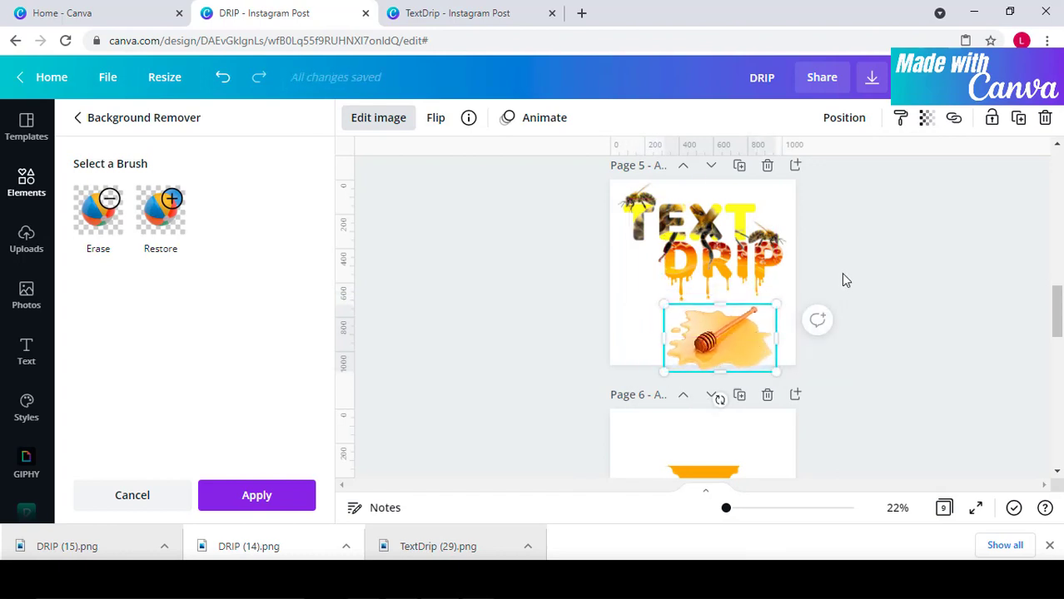
pyautogui.moveTo(741, 273); pyautogui.dragTo(619, 204)
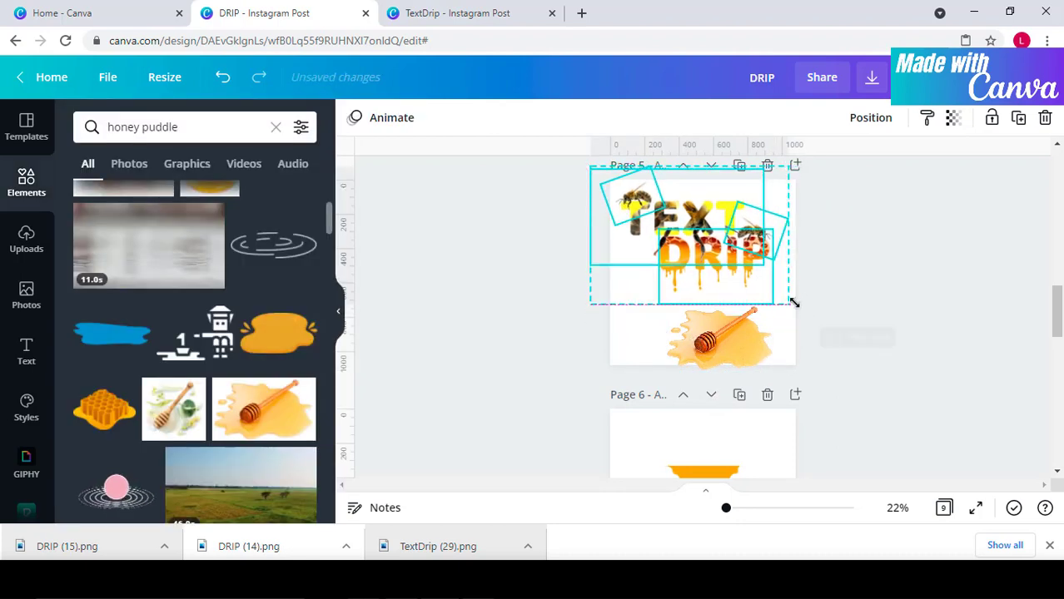
# Step: Search the elements library for "fade"
pyautogui.click(200, 126)
pyautogui.write('fa')
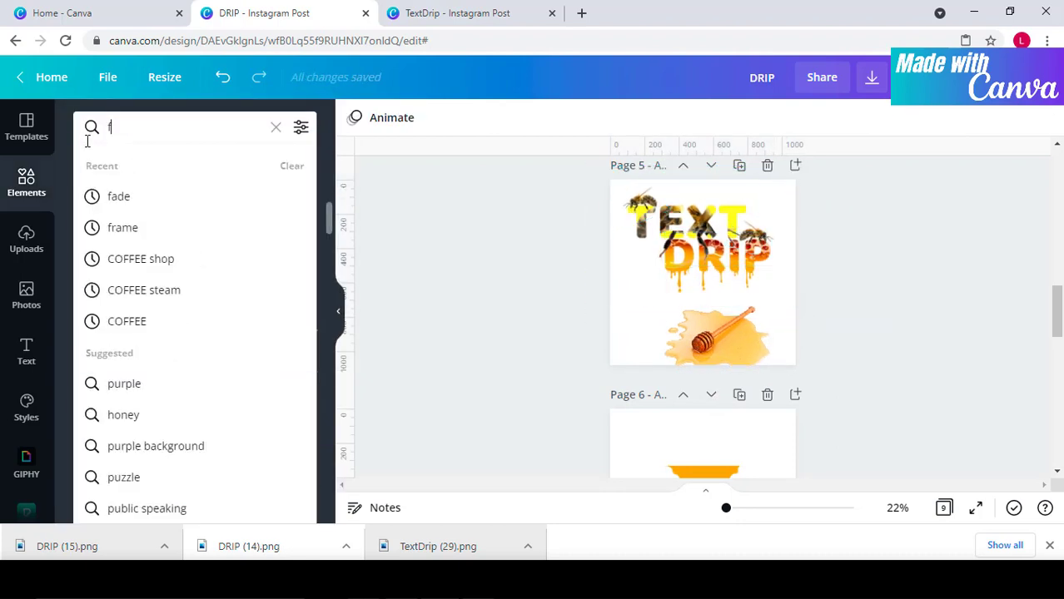
pyautogui.click(140, 207)
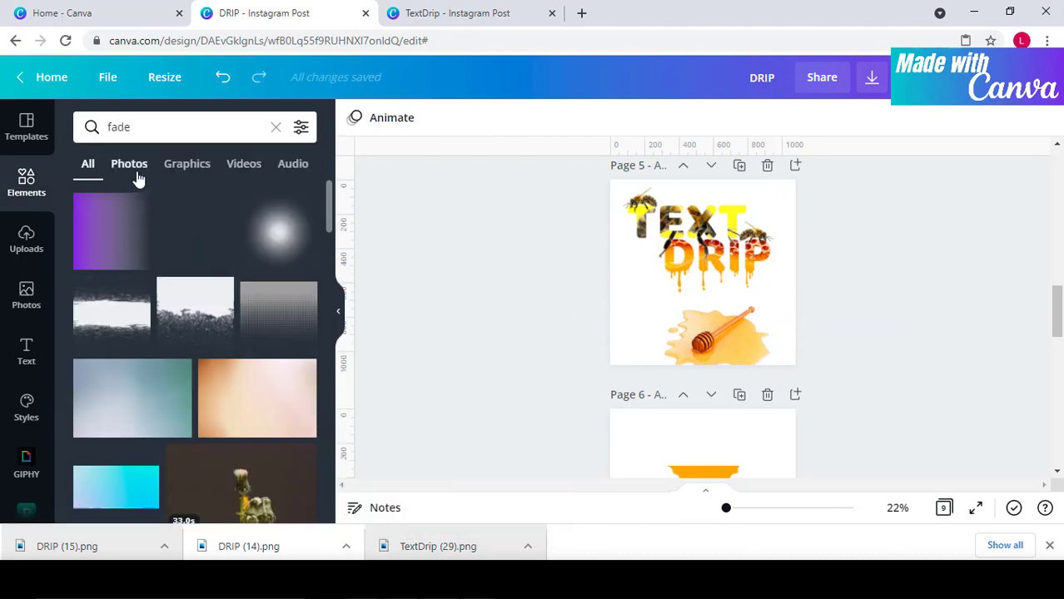
# Step: Add the blurred green-and-blue photo from the "fade" results to page 5, enlarge it to cover the page and place it behind everything
pyautogui.scroll(-10, 231, 390)
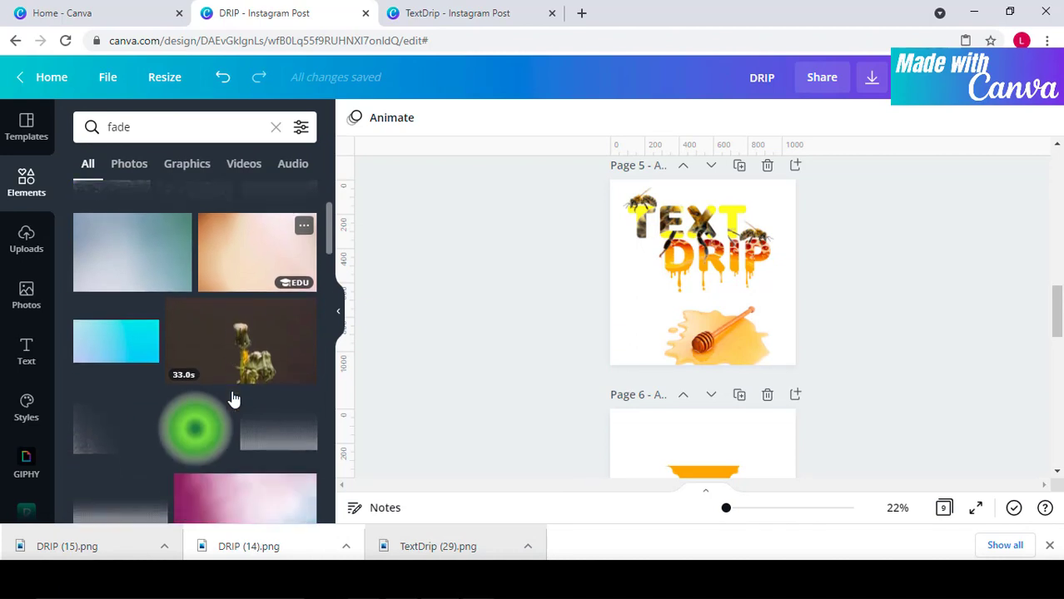
pyautogui.scroll(-10, 231, 391)
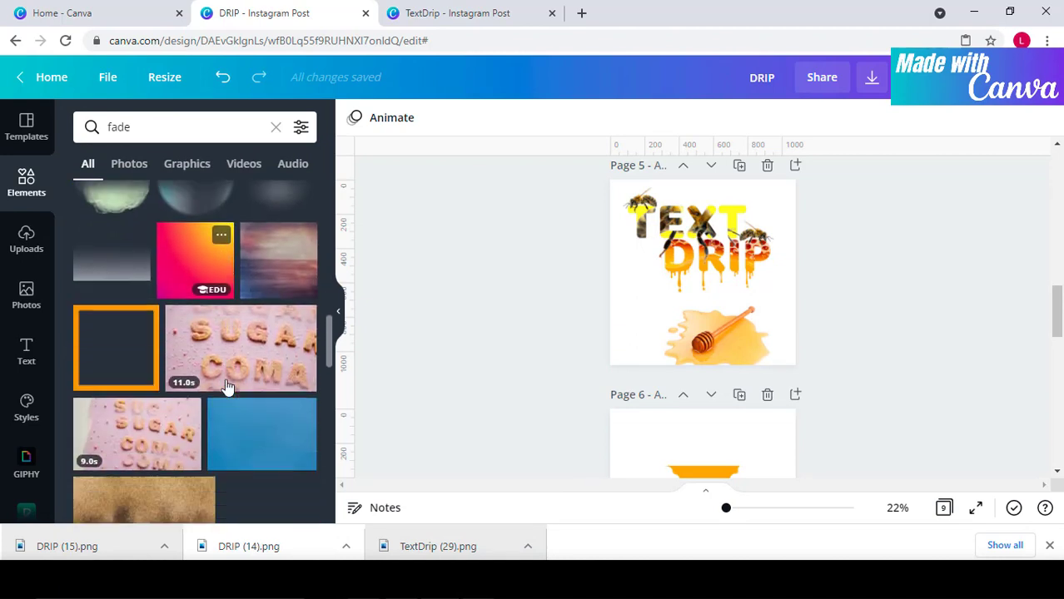
pyautogui.scroll(-5, 225, 383)
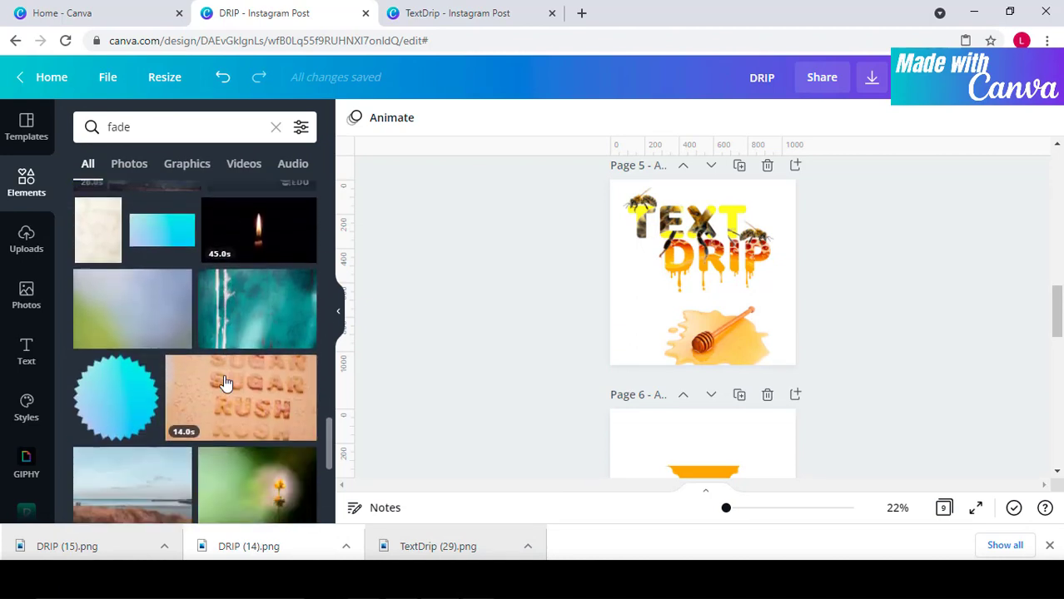
pyautogui.click(139, 324)
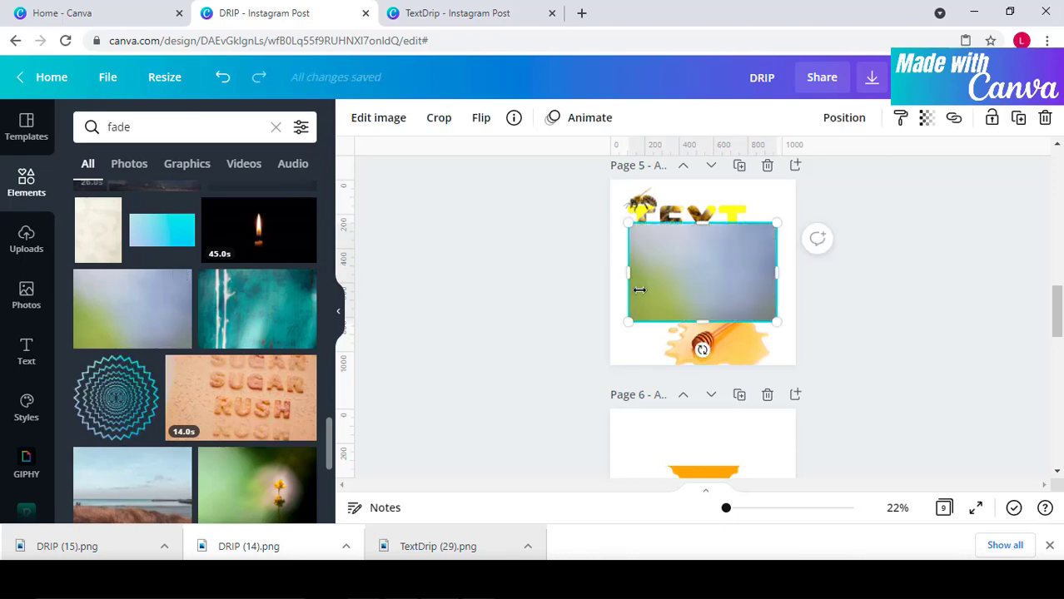
pyautogui.moveTo(631, 326); pyautogui.dragTo(589, 388)
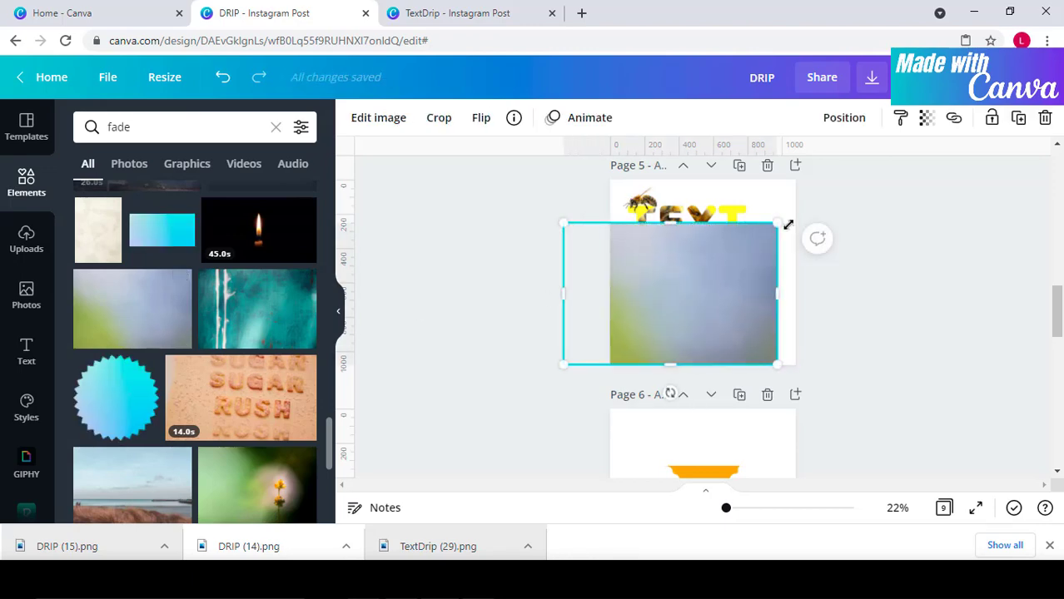
pyautogui.moveTo(785, 215); pyautogui.dragTo(839, 177)
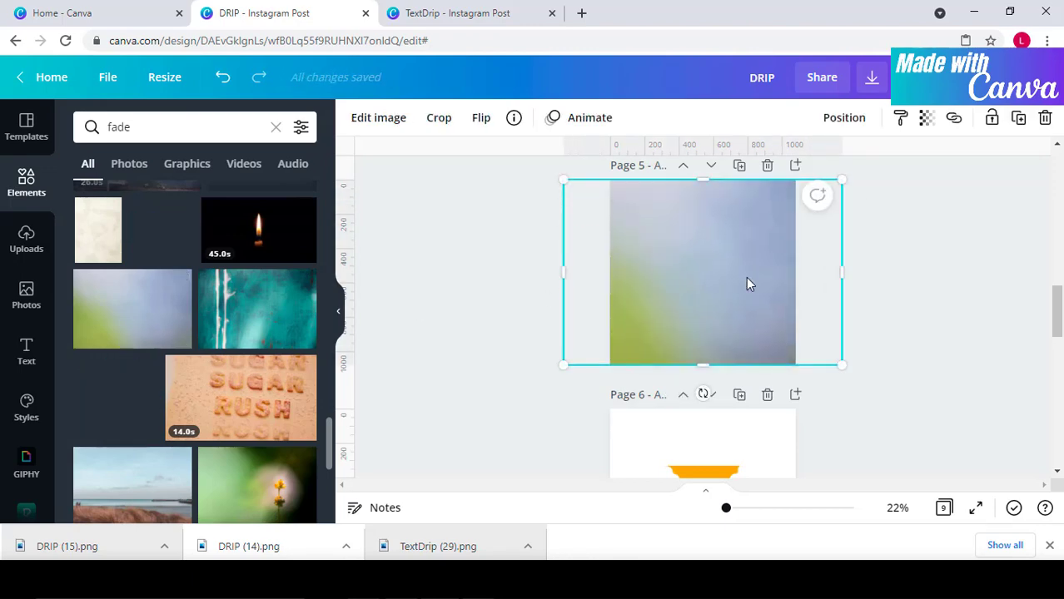
pyautogui.rightClick(752, 284)
pyautogui.click(802, 275)
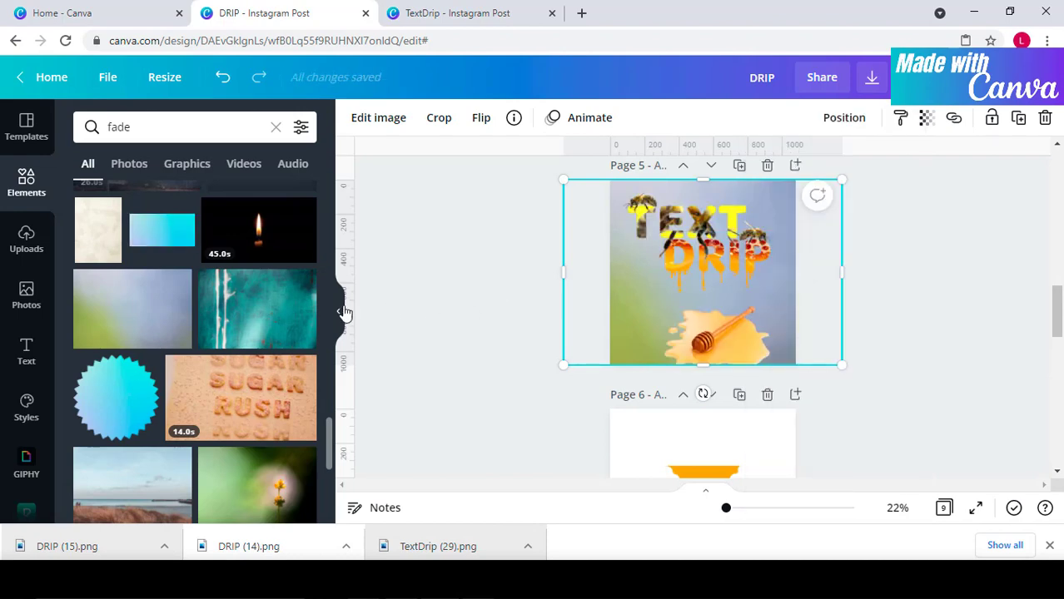
# Step: Limit the "fade" results to graphics and add the solid block with the speckled lower edge to page 5
pyautogui.scroll(-5, 241, 309)
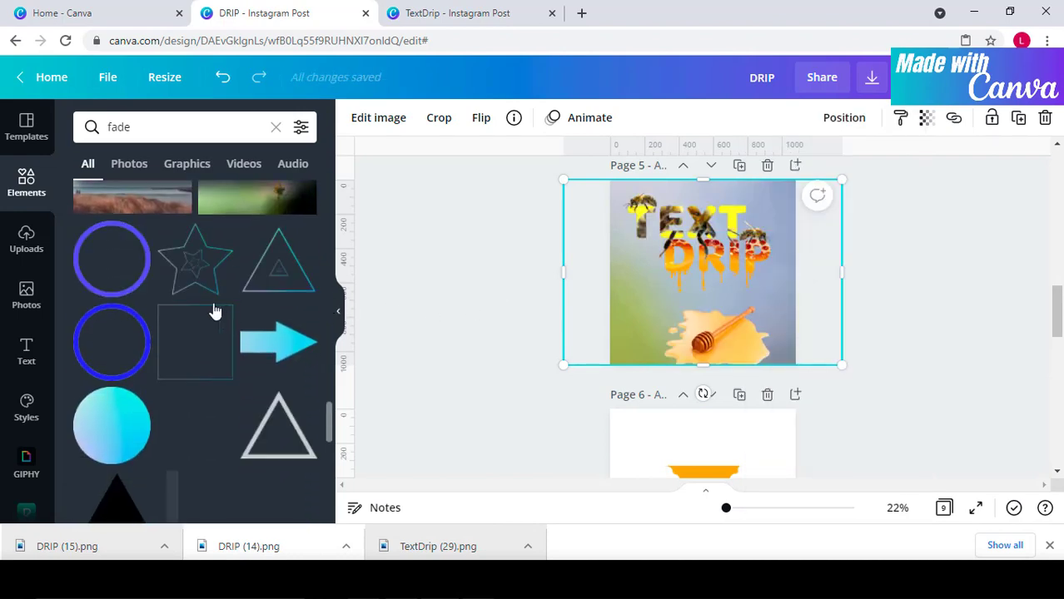
pyautogui.scroll(-4, 200, 290)
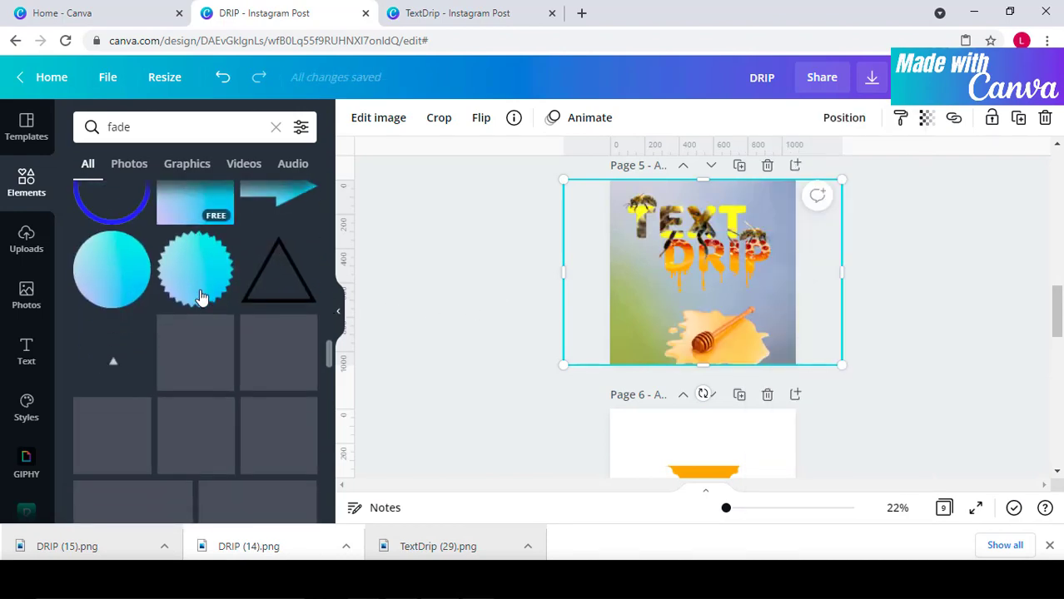
pyautogui.click(187, 163)
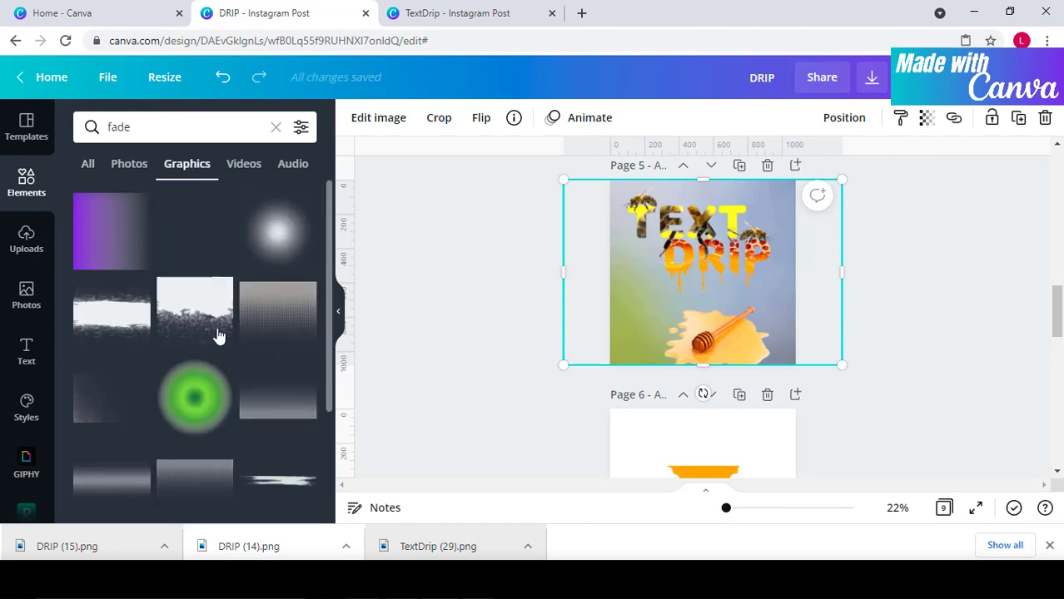
pyautogui.click(192, 300)
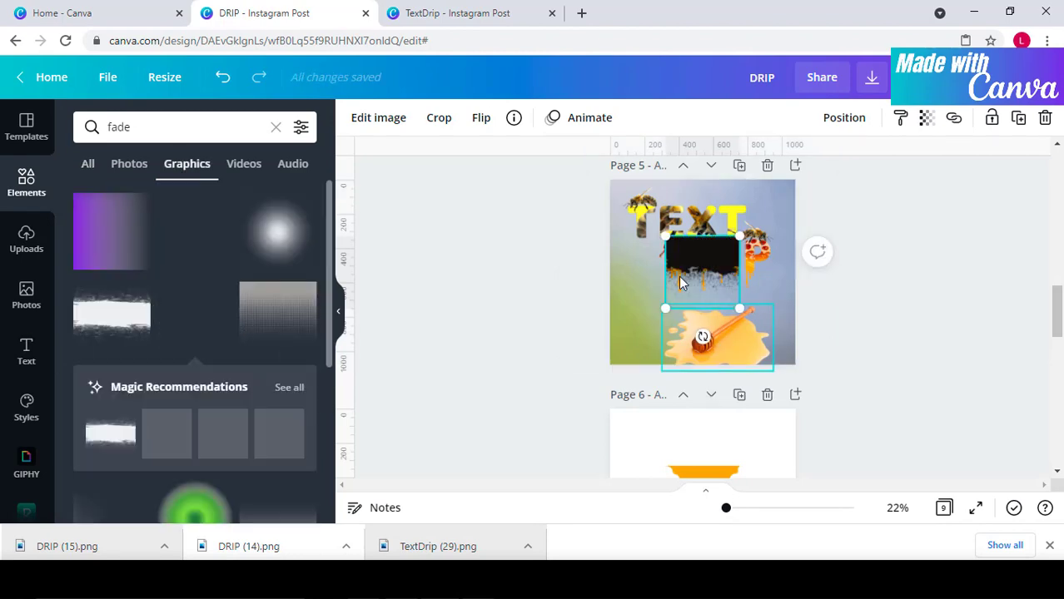
# Step: Recolour the speckled fade graphic with a custom green, #11AD20
pyautogui.click(360, 123)
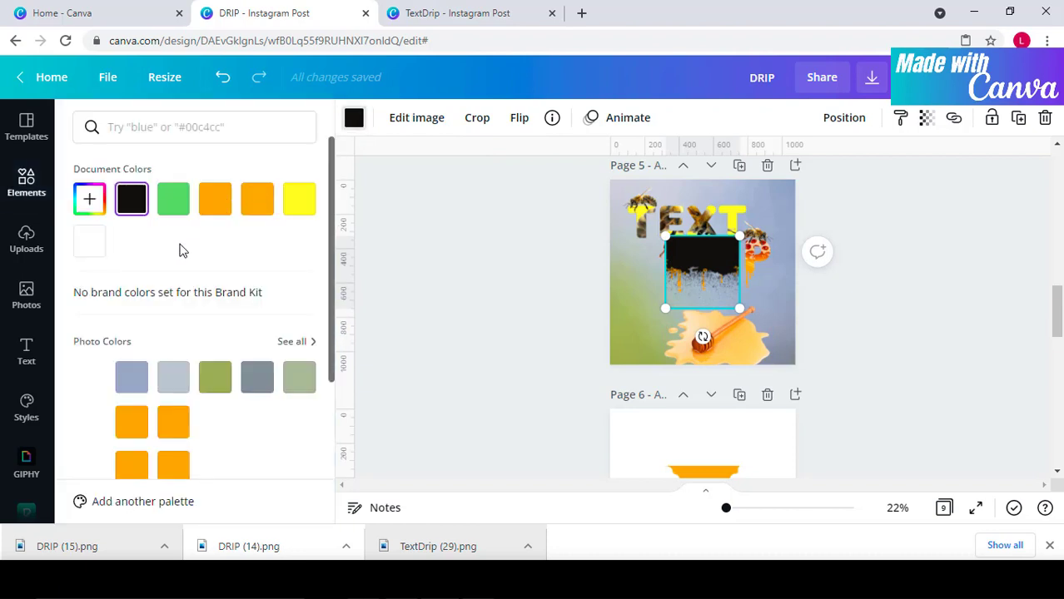
pyautogui.scroll(-2, 181, 275)
pyautogui.scroll(-1, 150, 366)
pyautogui.click(90, 447)
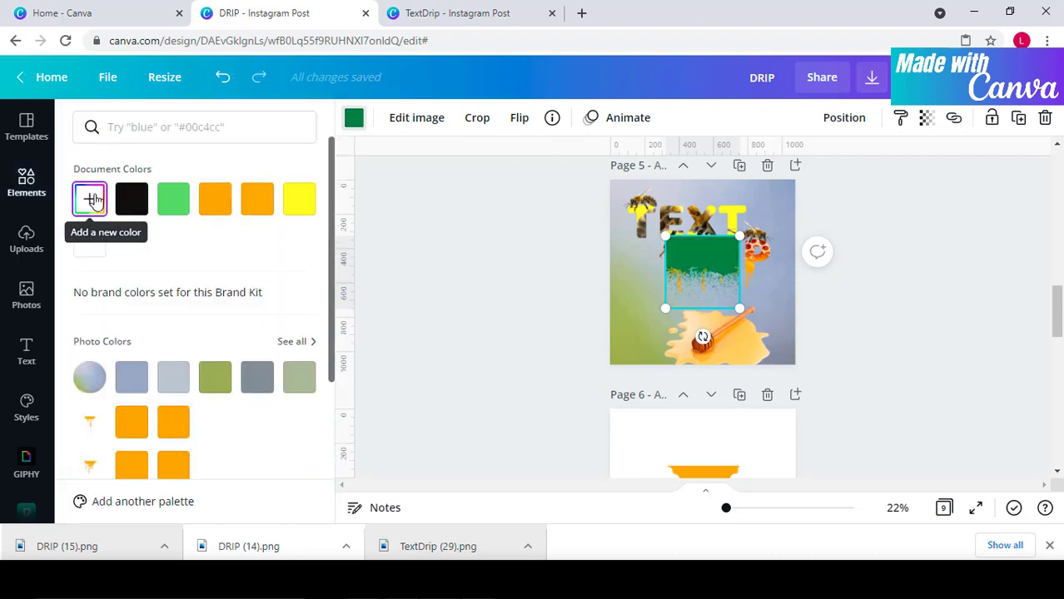
pyautogui.click(93, 200)
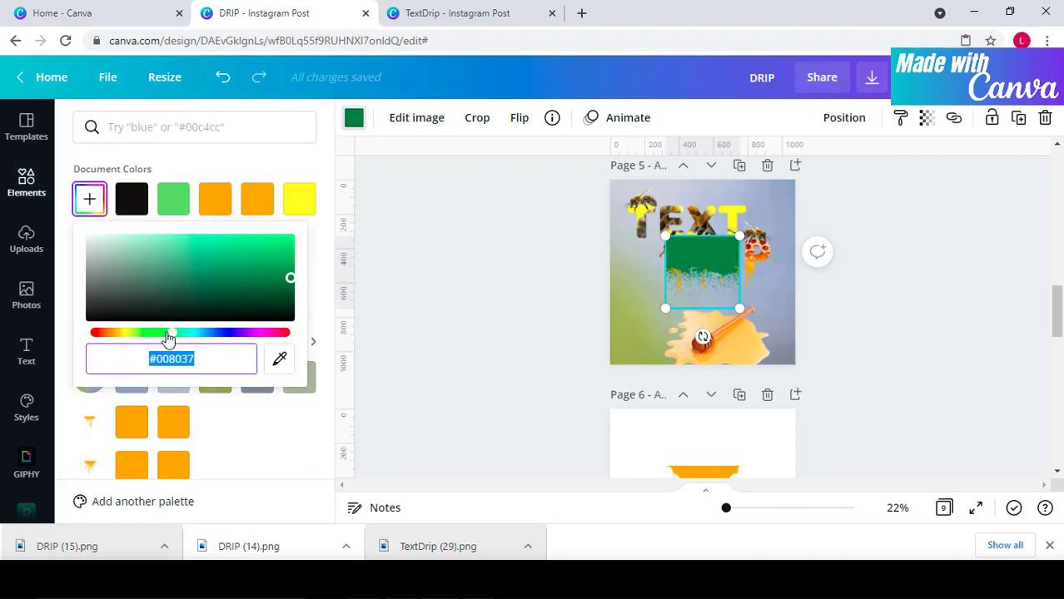
pyautogui.moveTo(169, 334); pyautogui.dragTo(164, 334)
pyautogui.moveTo(277, 271); pyautogui.dragTo(274, 263)
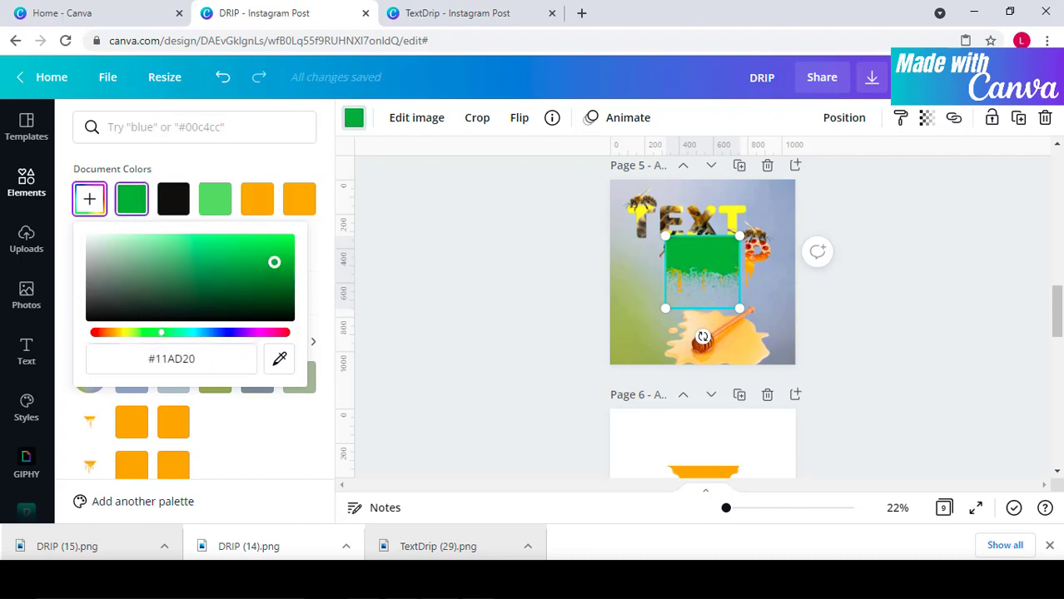
# Step: Enlarge the green fade graphic to about 1,172 × 1,147 so it covers page 5, and layer it behind the words, bees and honey dipper
pyautogui.click(711, 265)
pyautogui.moveTo(712, 264); pyautogui.dragTo(647, 204)
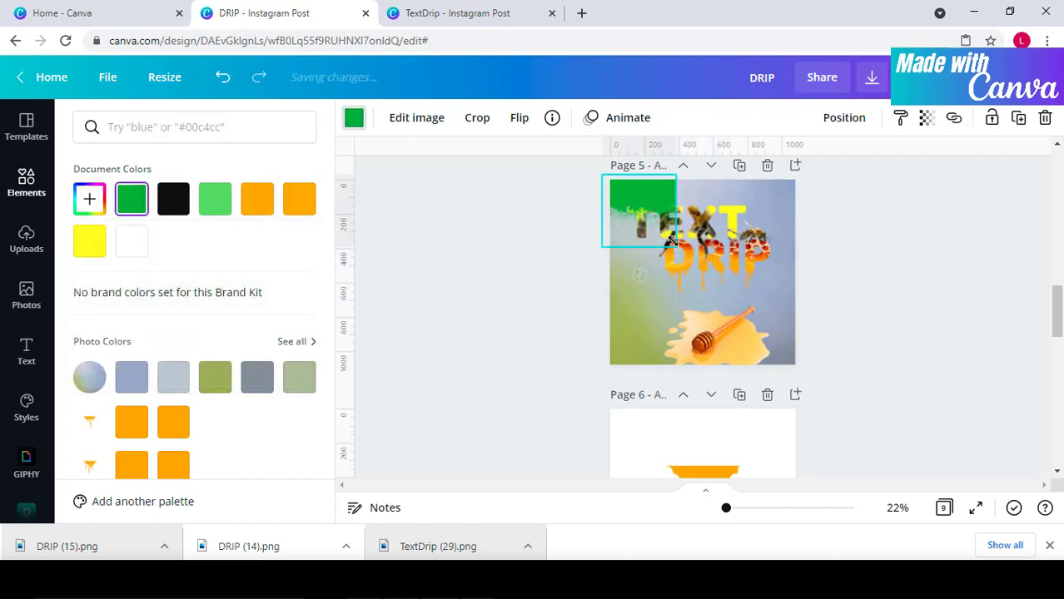
pyautogui.moveTo(677, 248); pyautogui.dragTo(821, 357)
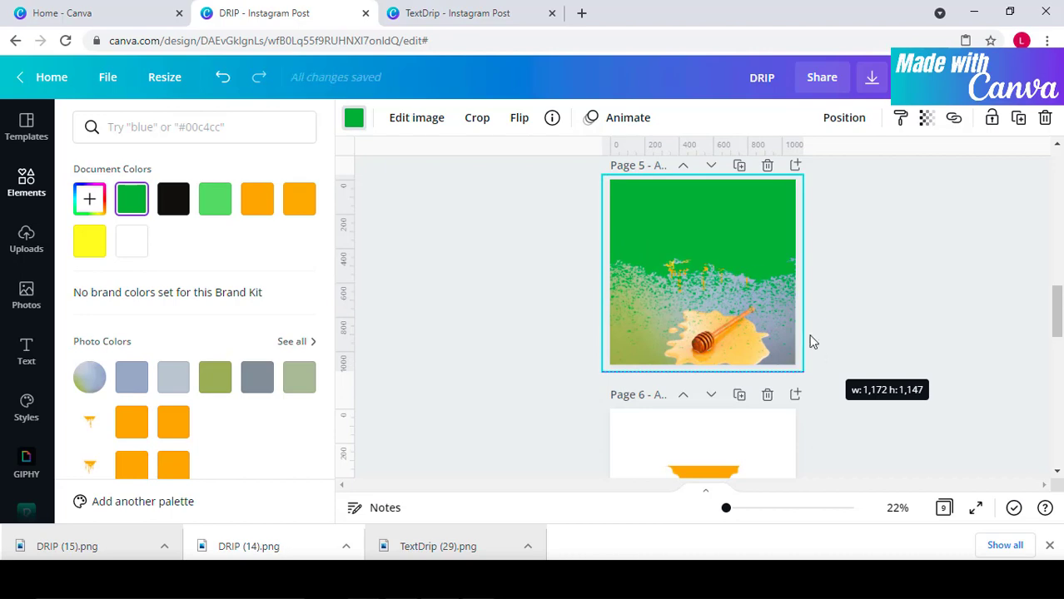
pyautogui.rightClick(749, 333)
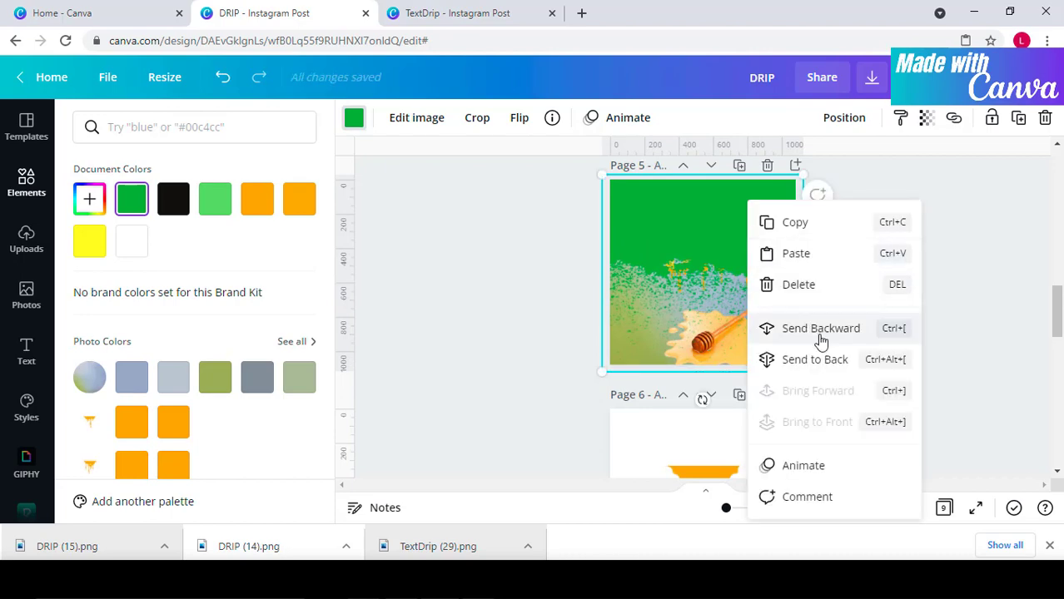
pyautogui.click(812, 360)
# Step: Adjust the honey dipper image on page 5 to make its colours more vivid
pyautogui.click(716, 342)
pyautogui.scroll(1, 583, 292)
pyautogui.click(377, 121)
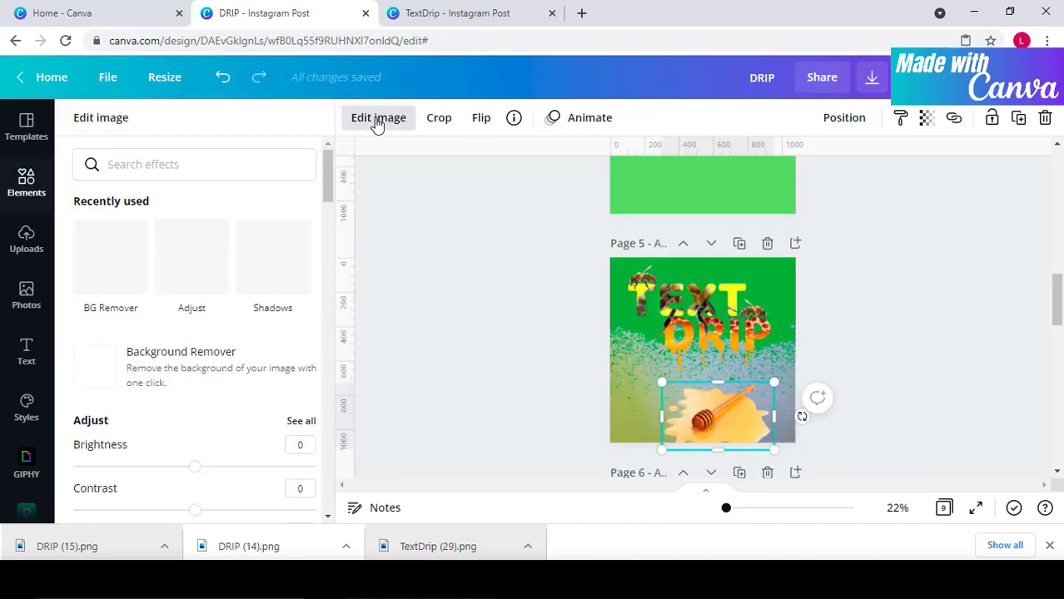
pyautogui.click(190, 260)
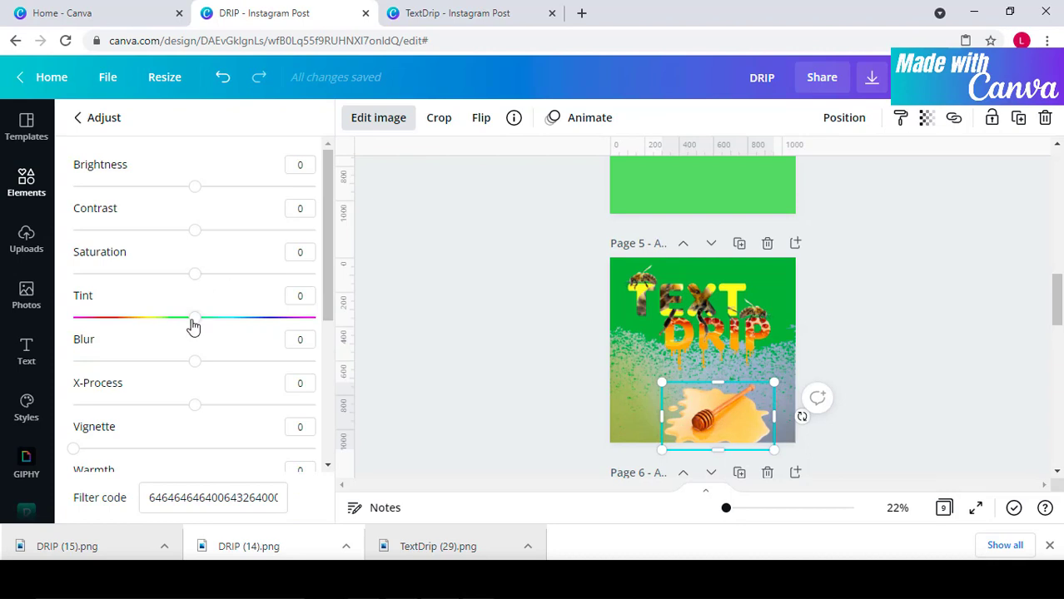
pyautogui.click(888, 310)
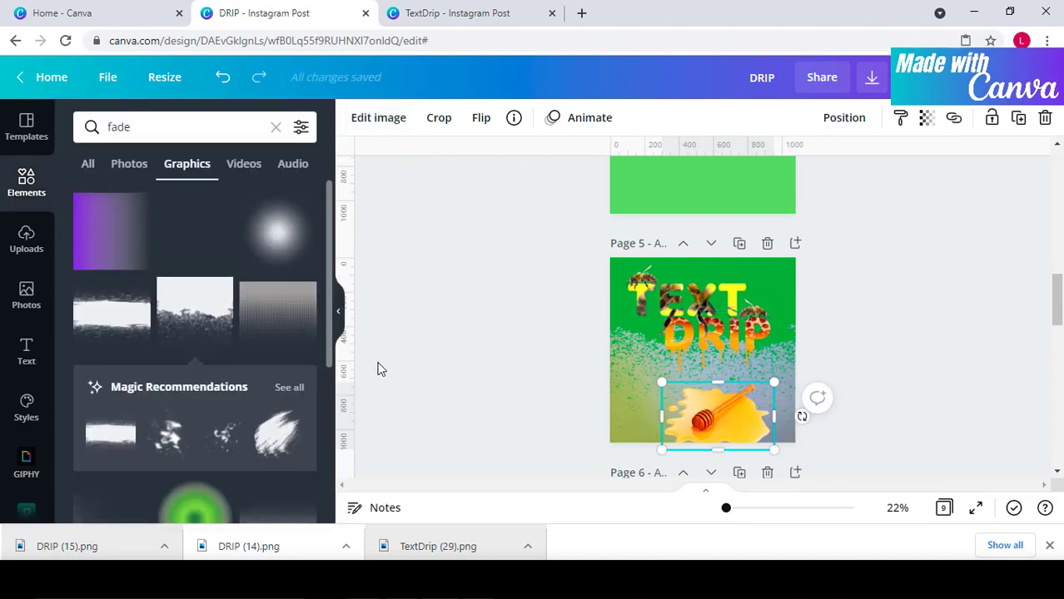
# Step: Add the scratchy splatter graphic from the recommendations to the lower-left corner of page 5, enlarge it slightly and colour it yellow #fffc00
pyautogui.click(289, 388)
pyautogui.click(110, 448)
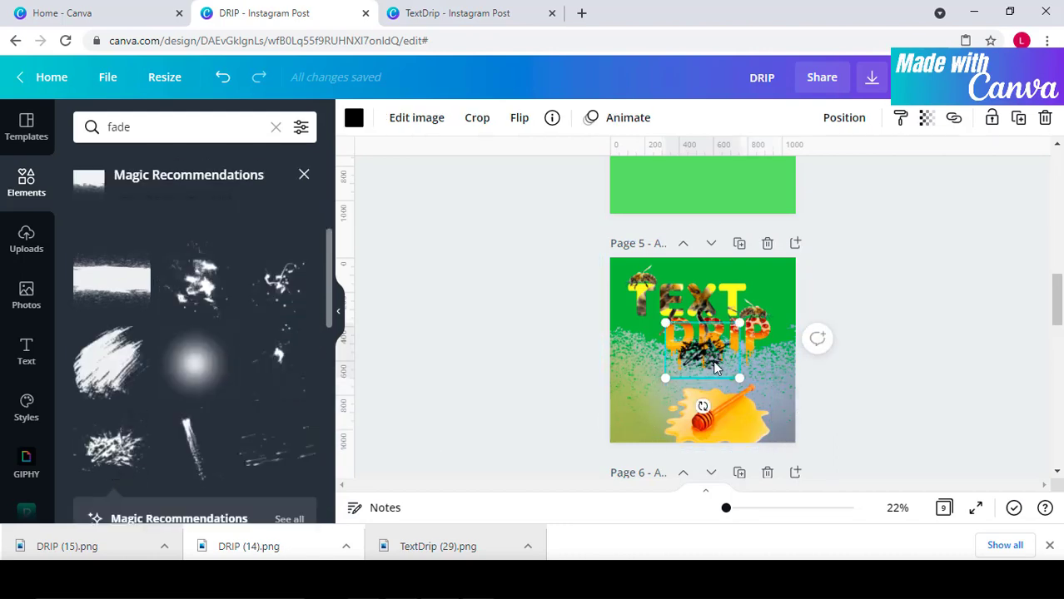
pyautogui.moveTo(715, 369); pyautogui.dragTo(633, 430)
pyautogui.moveTo(662, 394); pyautogui.dragTo(680, 378)
pyautogui.moveTo(644, 417); pyautogui.dragTo(636, 421)
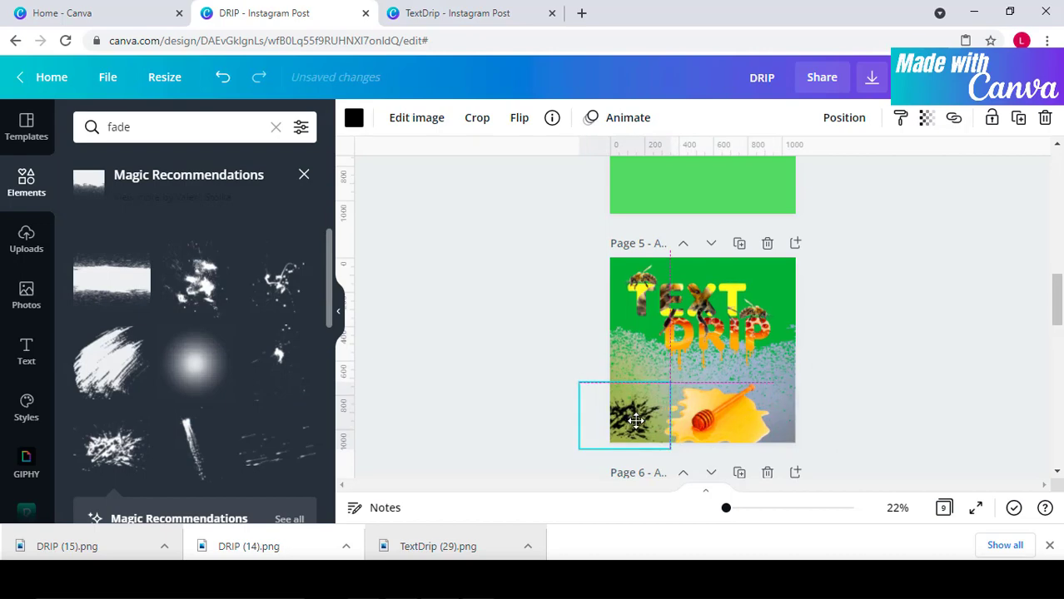
pyautogui.click(356, 118)
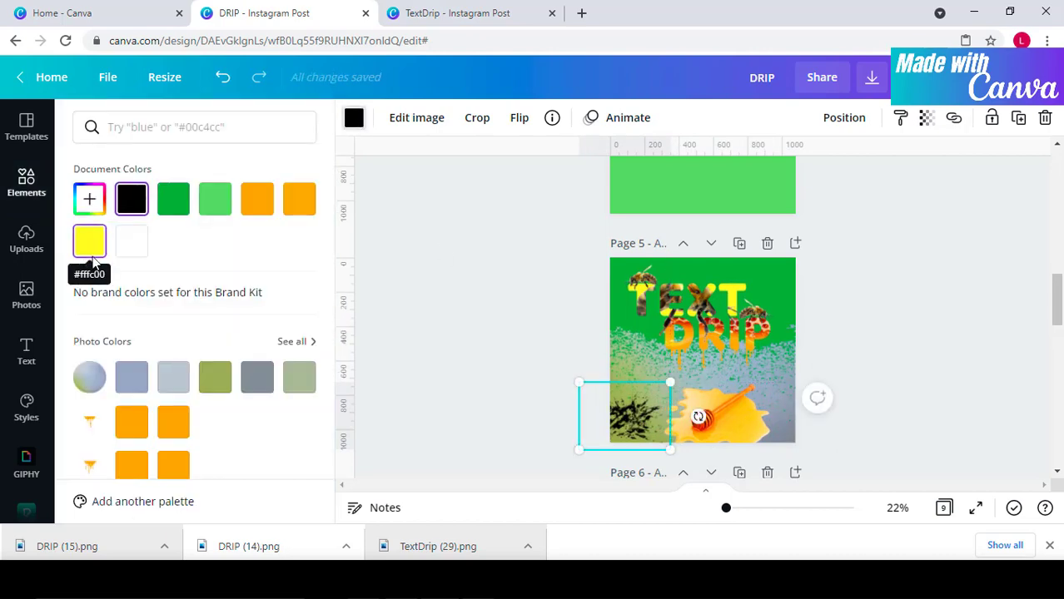
pyautogui.click(90, 241)
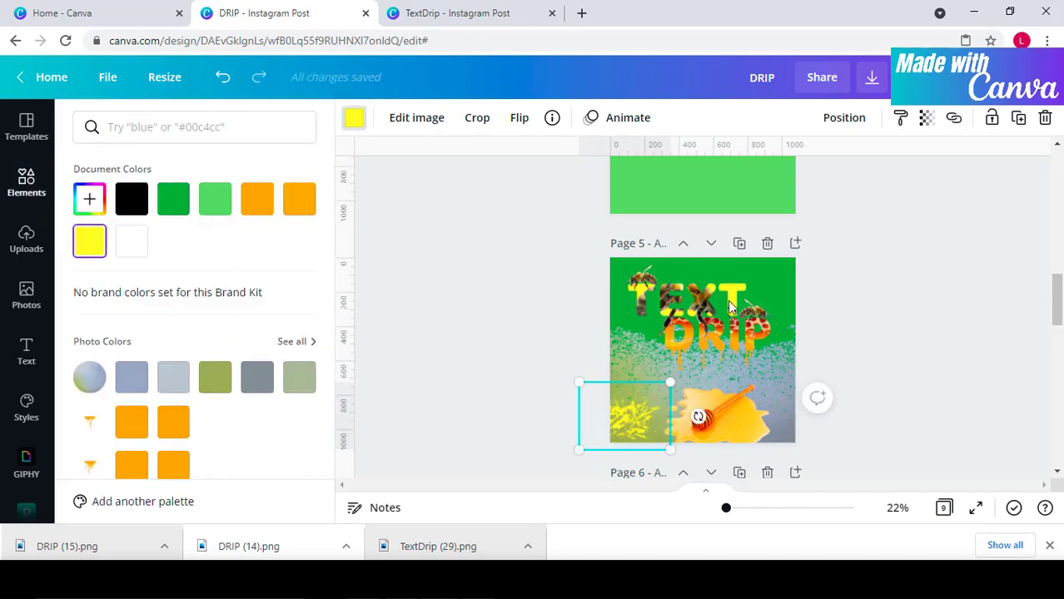
# Step: Return to the elements library and search for "fade" again
pyautogui.click(26, 180)
pyautogui.scroll(-6, 193, 331)
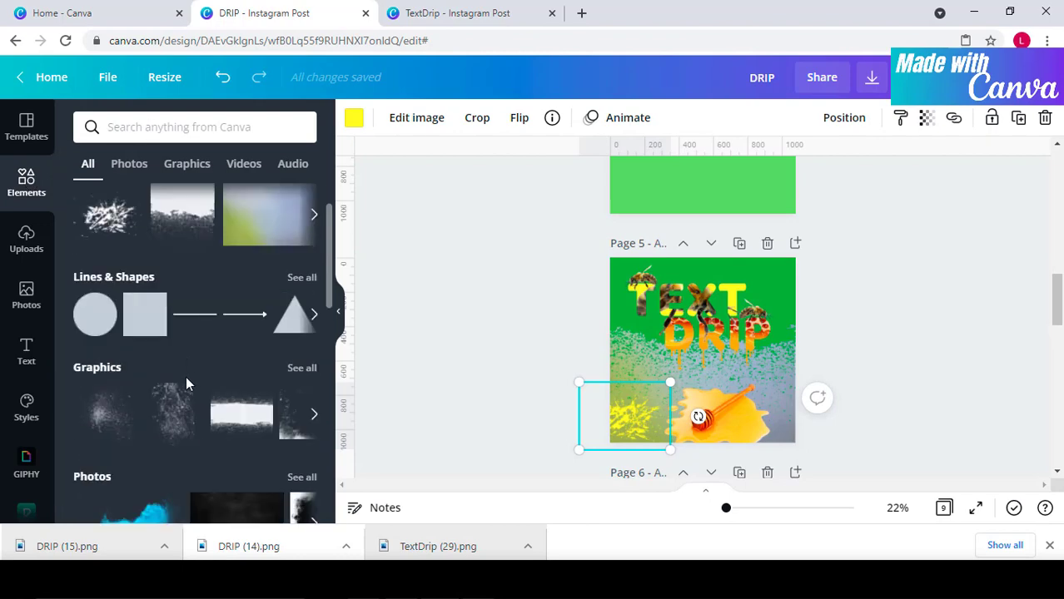
pyautogui.scroll(6, 257, 364)
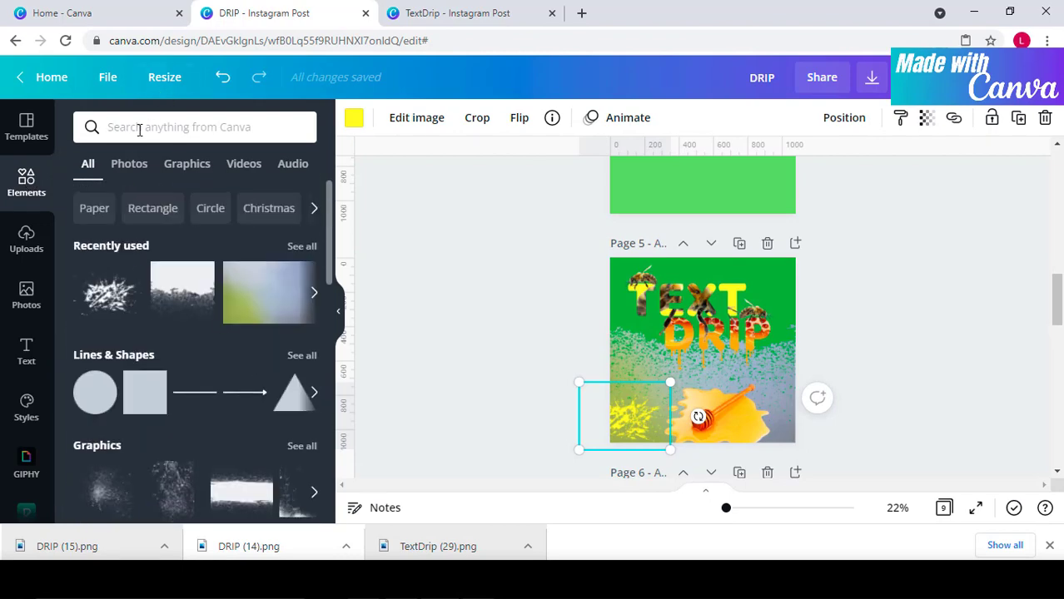
pyautogui.click(138, 127)
pyautogui.write('fade')
pyautogui.press('Return')
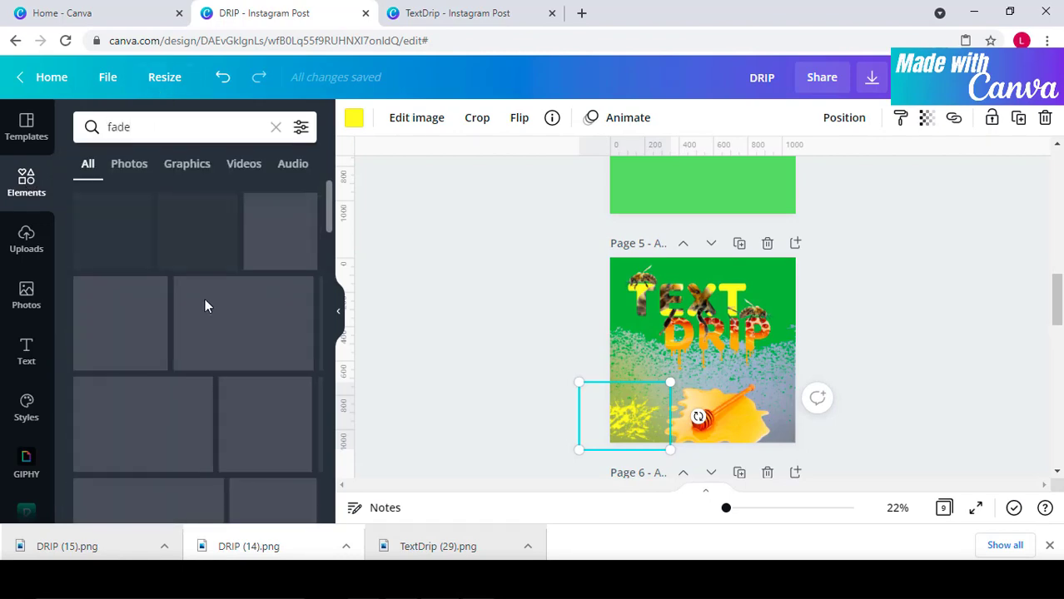
# Step: Add the black scattered-speckle graphic from the "fade" results and enlarge it to cover the whole of page 5
pyautogui.scroll(-5, 206, 304)
pyautogui.scroll(-10, 237, 342)
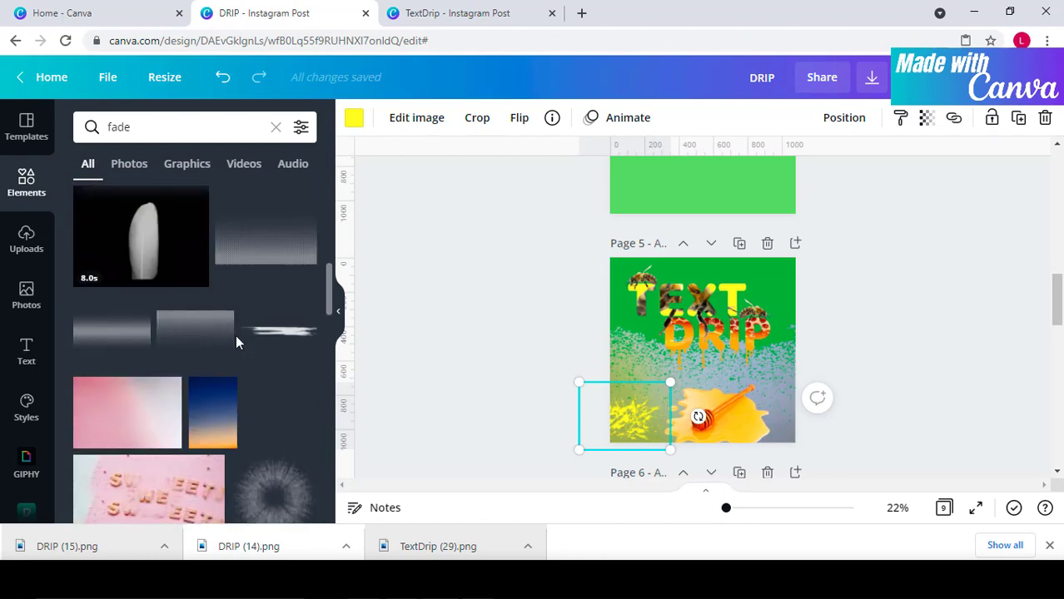
pyautogui.scroll(-12, 236, 341)
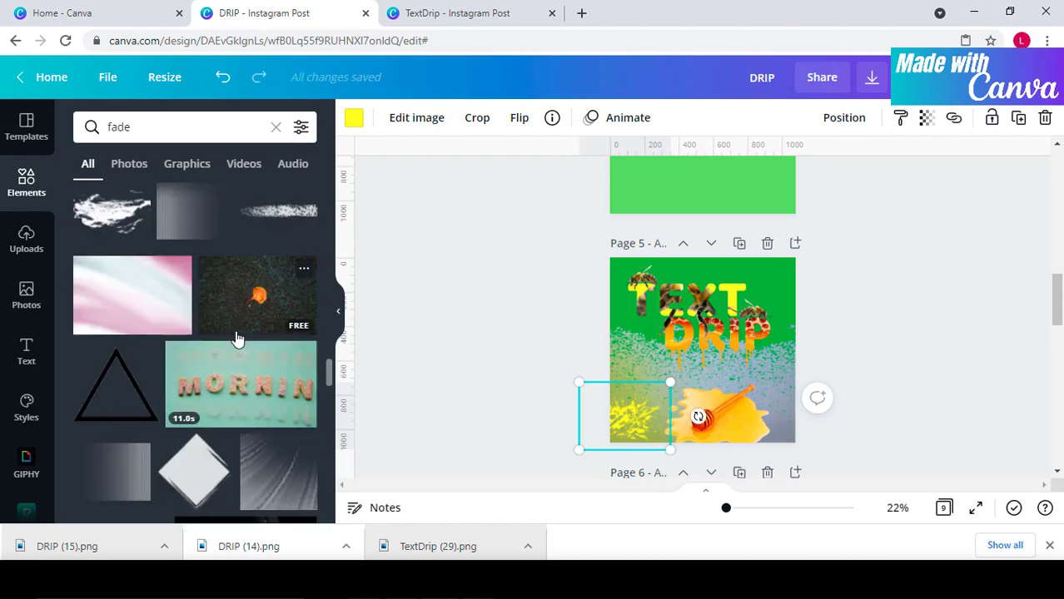
pyautogui.scroll(-5, 235, 338)
pyautogui.scroll(-8, 236, 333)
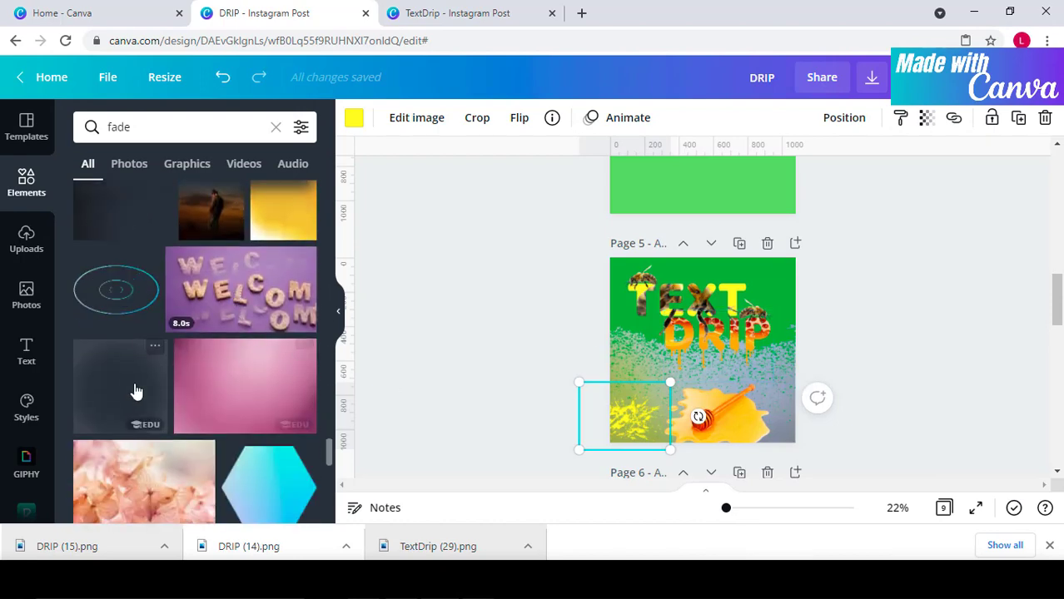
pyautogui.scroll(5, 136, 392)
pyautogui.click(194, 251)
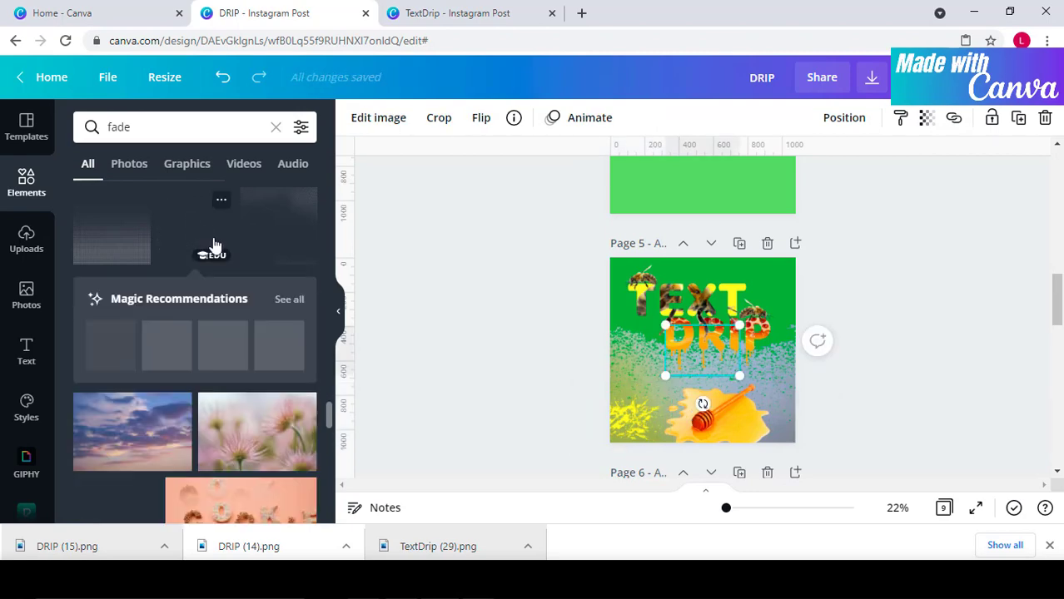
pyautogui.moveTo(636, 313); pyautogui.dragTo(575, 214)
pyautogui.moveTo(740, 379); pyautogui.dragTo(815, 483)
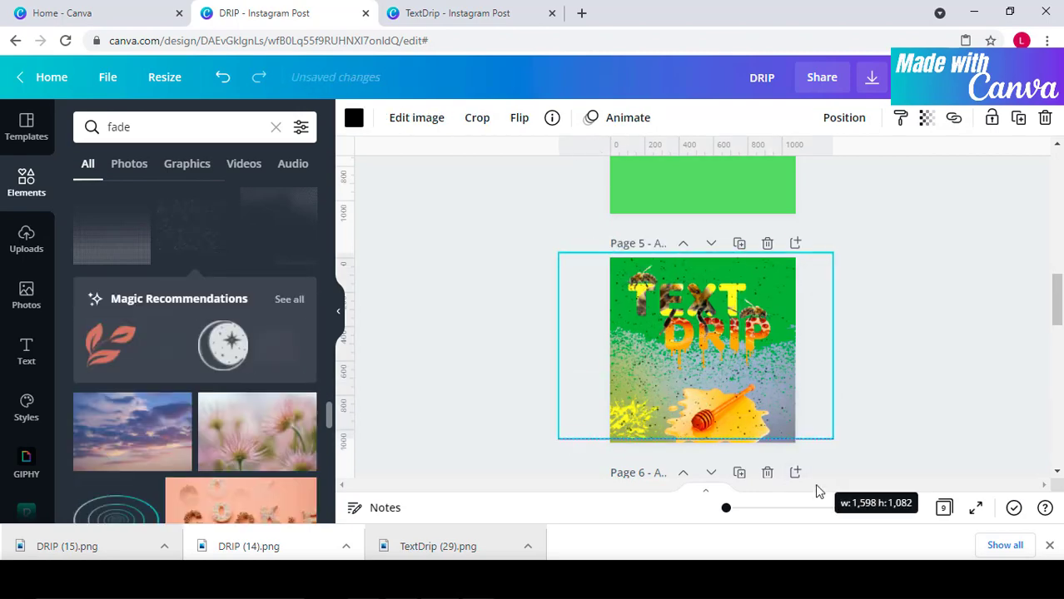
# Step: Recolour the speckle graphic on page 5 with the light green default colour
pyautogui.click(353, 117)
pyautogui.scroll(-3, 212, 277)
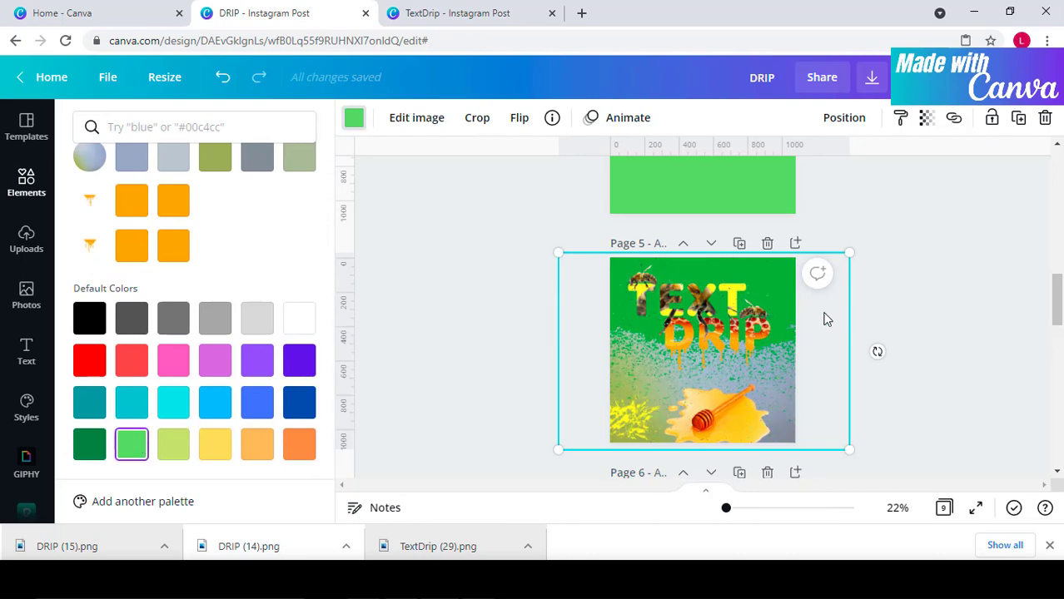
pyautogui.rightClick(877, 351)
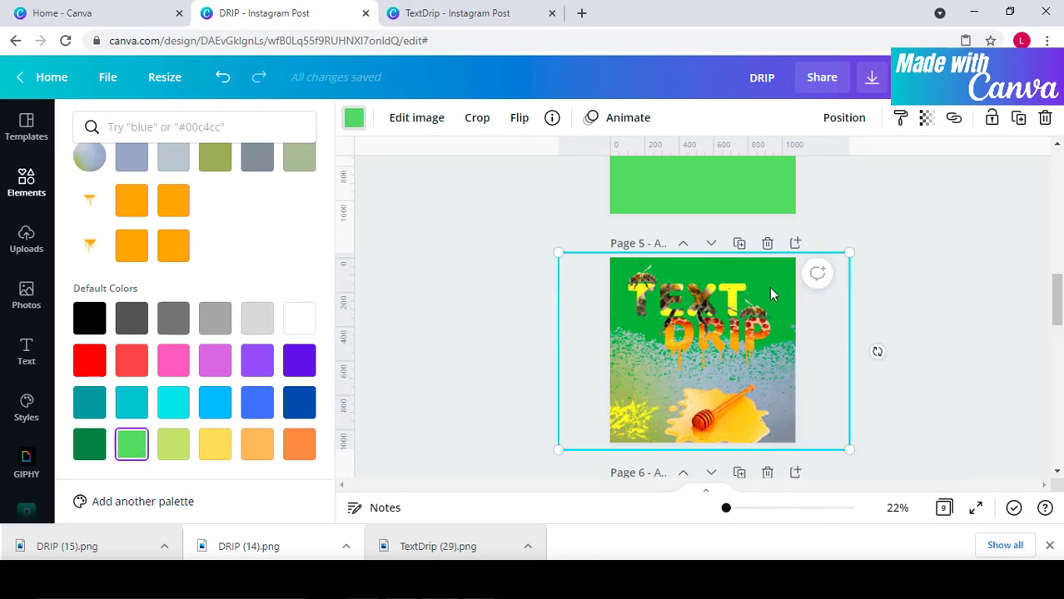
# Step: Narrow the "fade" results to graphics and place the pale green round smoky graphic, enlarged, over the right edge of page 5
pyautogui.rightClick(876, 351)
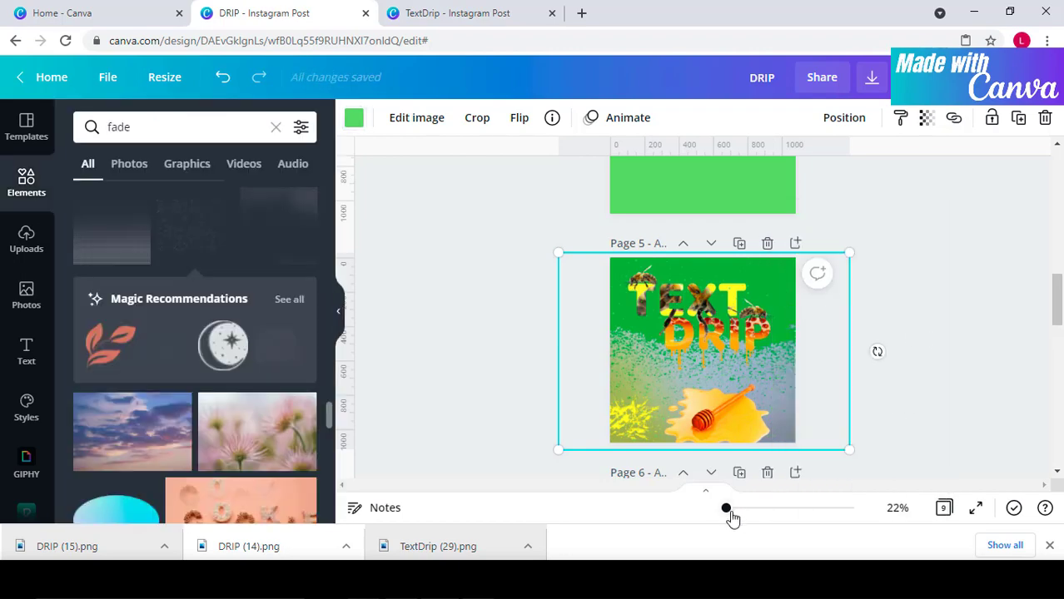
pyautogui.moveTo(731, 511); pyautogui.dragTo(733, 508)
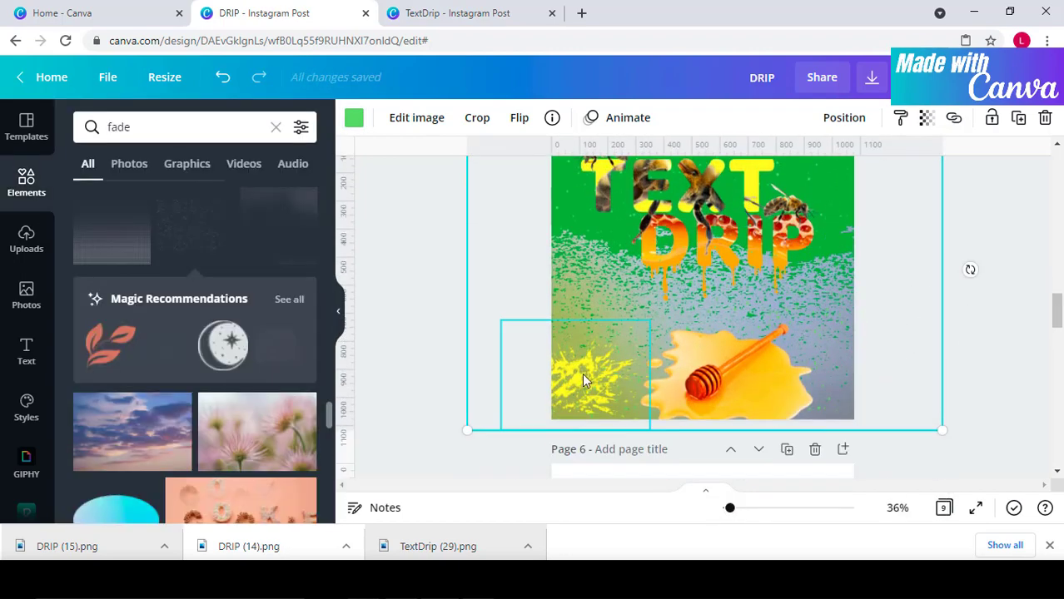
pyautogui.scroll(5, 757, 363)
pyautogui.scroll(-5, 163, 287)
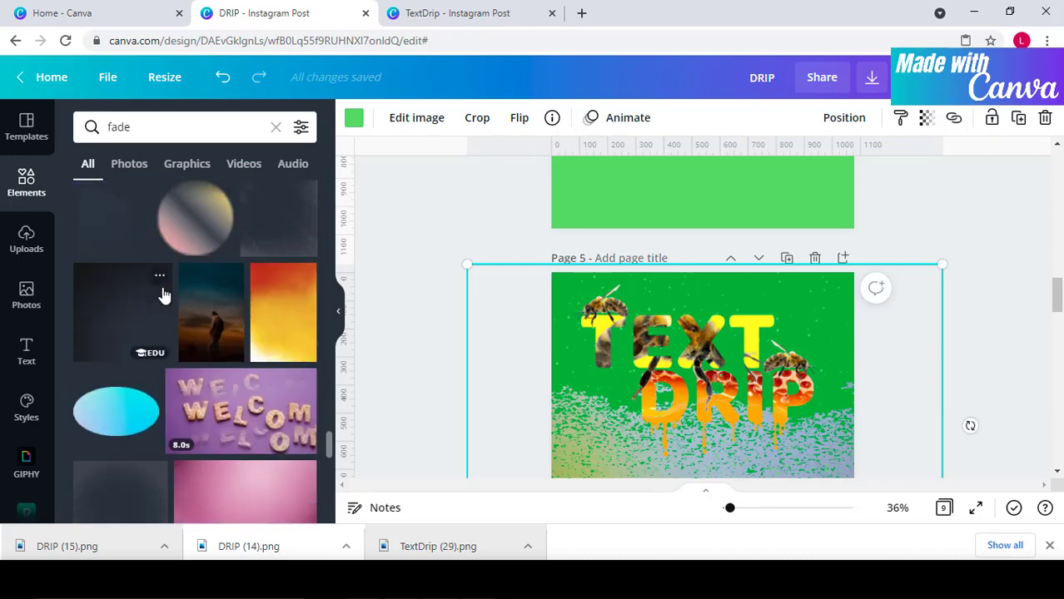
pyautogui.scroll(-10, 162, 291)
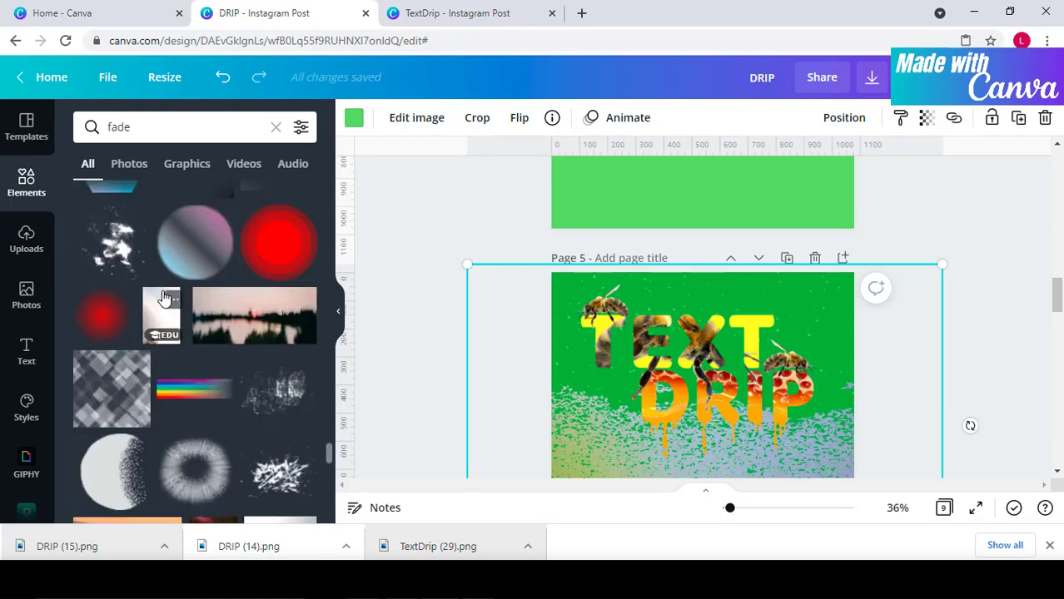
pyautogui.scroll(-10, 164, 300)
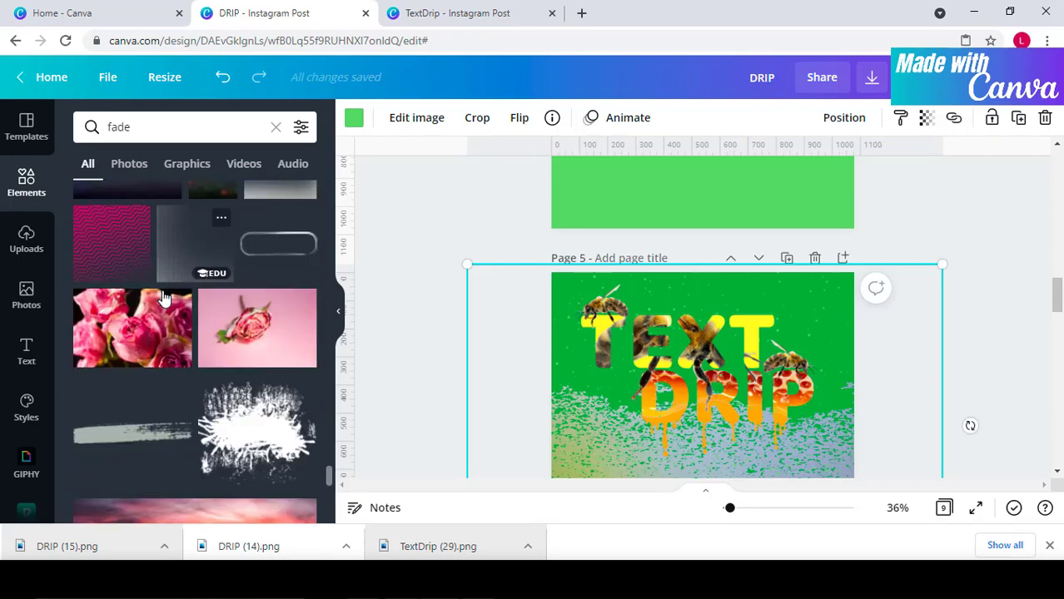
pyautogui.scroll(-10, 164, 300)
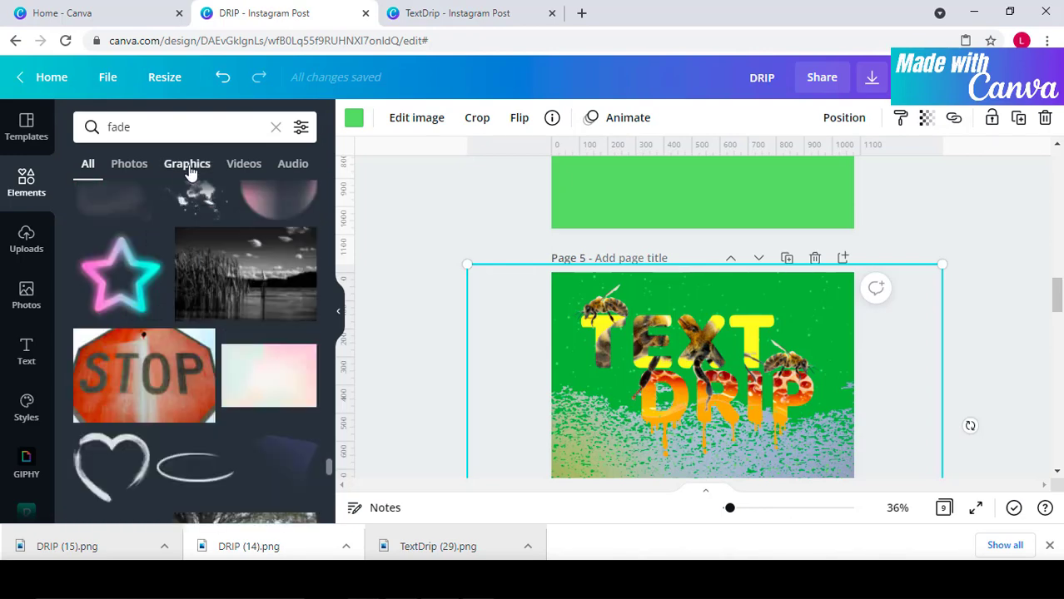
pyautogui.click(188, 164)
pyautogui.scroll(-10, 255, 358)
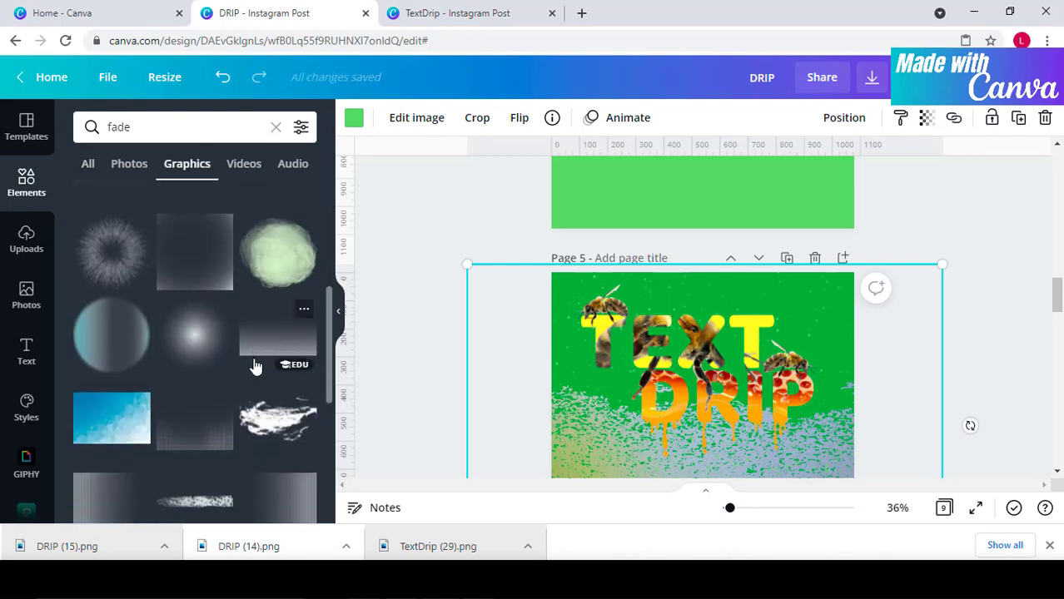
pyautogui.click(278, 266)
pyautogui.moveTo(702, 333); pyautogui.dragTo(828, 318)
# Step: Try to send the pale green smoky graphic behind all the other elements on page 5
pyautogui.rightClick(829, 319)
pyautogui.click(892, 273)
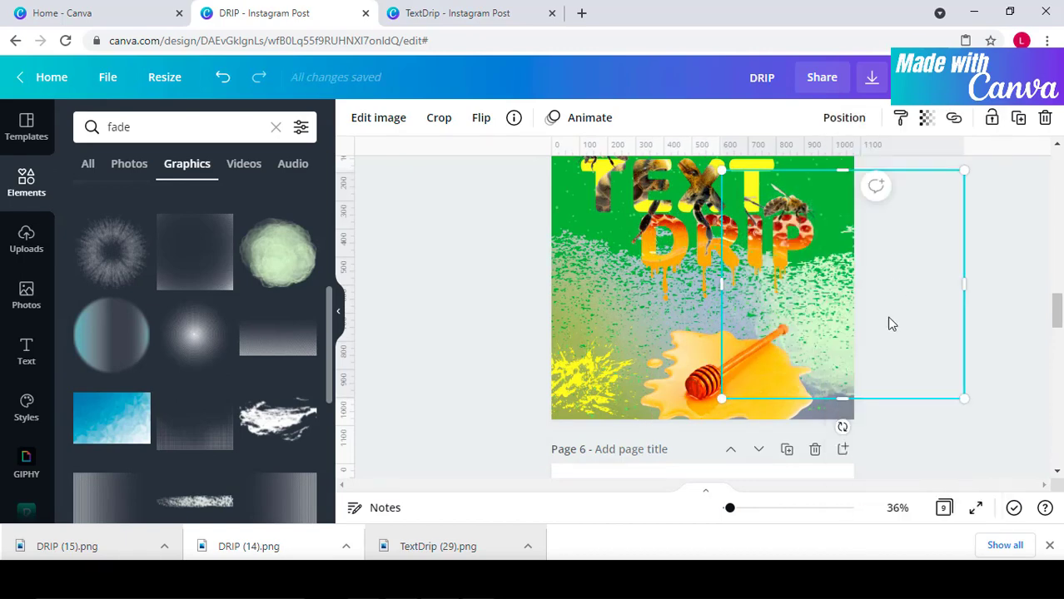
pyautogui.click(836, 380)
pyautogui.rightClick(878, 374)
pyautogui.click(841, 398)
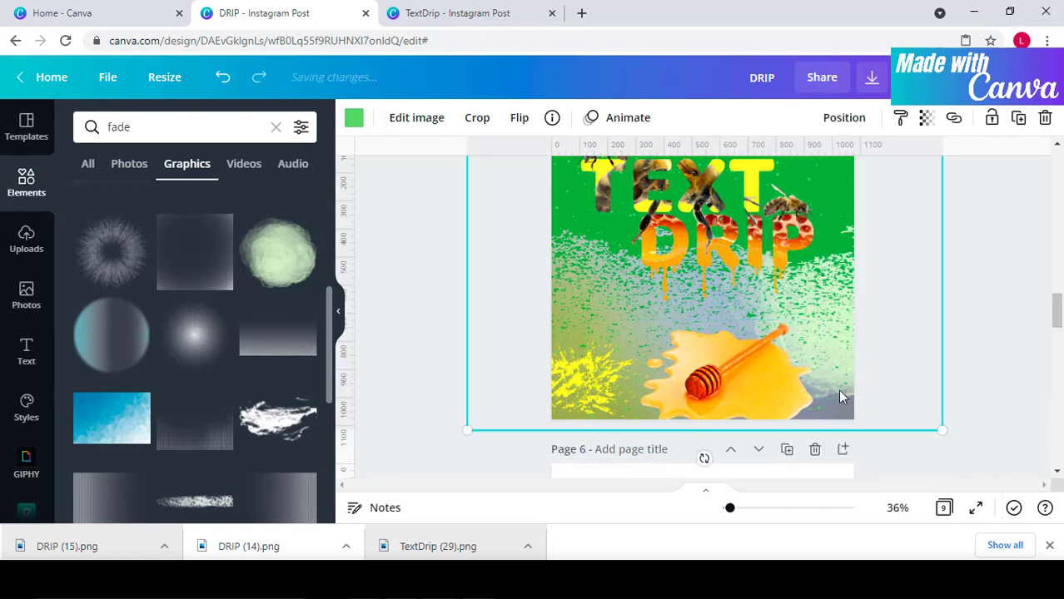
# Step: Send the pale green smoky graphic backward layer by layer until it sits behind the honey puddle, dipper and right bee
pyautogui.click(836, 349)
pyautogui.rightClick(837, 350)
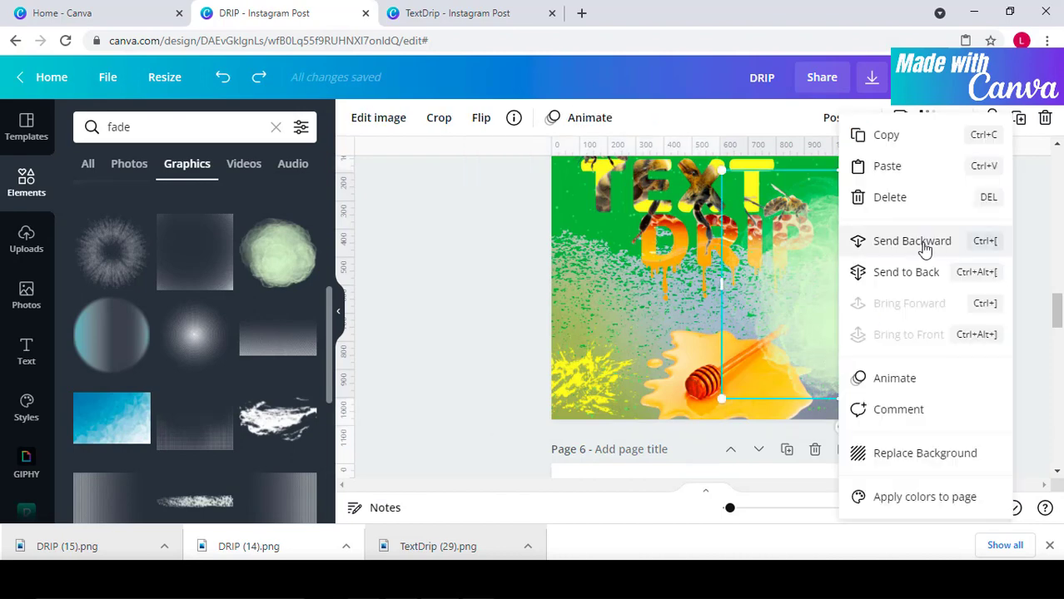
pyautogui.click(883, 243)
pyautogui.rightClick(833, 333)
pyautogui.click(893, 240)
pyautogui.rightClick(845, 329)
pyautogui.click(879, 240)
pyautogui.rightClick(829, 329)
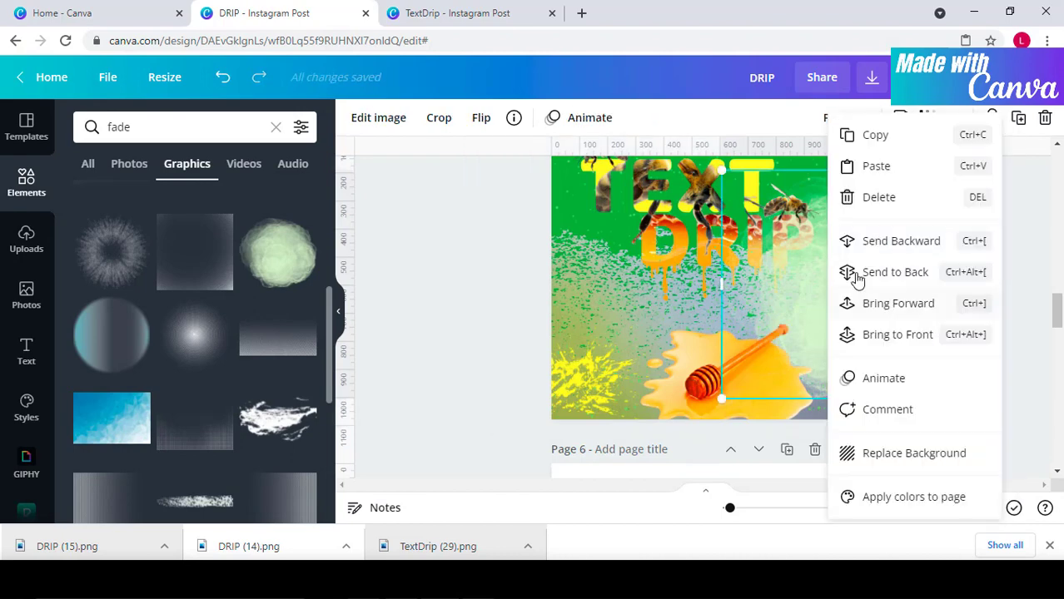
pyautogui.click(866, 242)
pyautogui.rightClick(822, 333)
pyautogui.click(891, 328)
pyautogui.rightClick(850, 349)
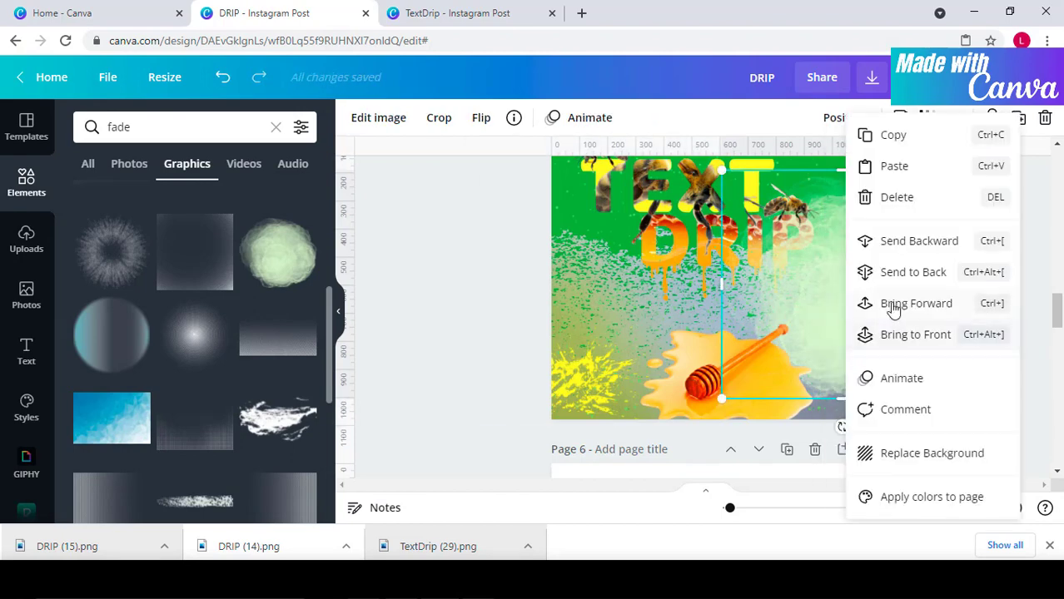
pyautogui.click(920, 242)
pyautogui.rightClick(832, 361)
pyautogui.click(895, 328)
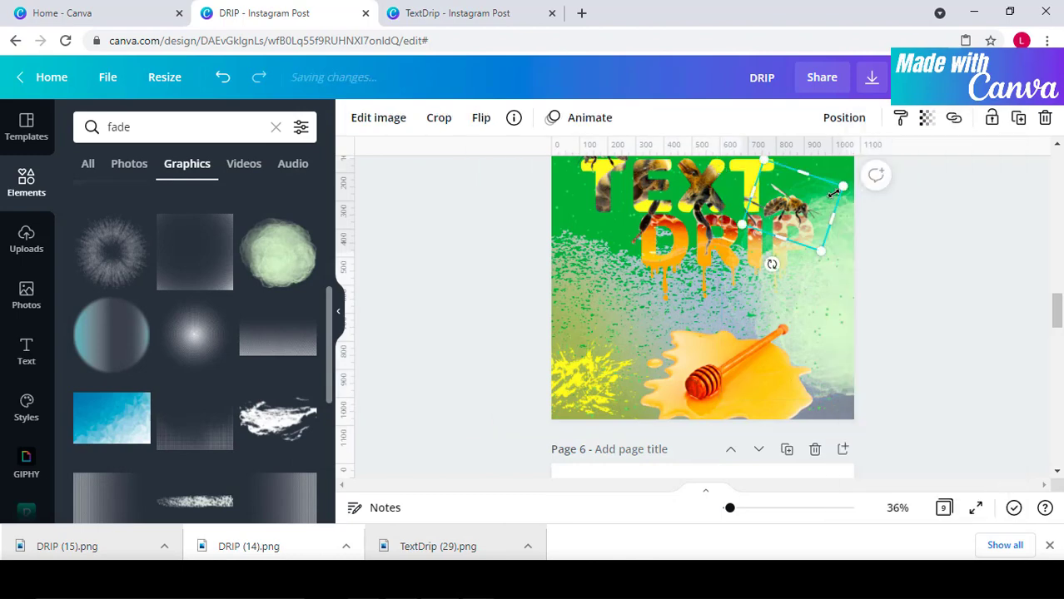
# Step: Send the speckle graphic to the back and move the pale green smoky graphic behind the DRIP lettering
pyautogui.rightClick(829, 250)
pyautogui.click(1026, 264)
pyautogui.click(847, 204)
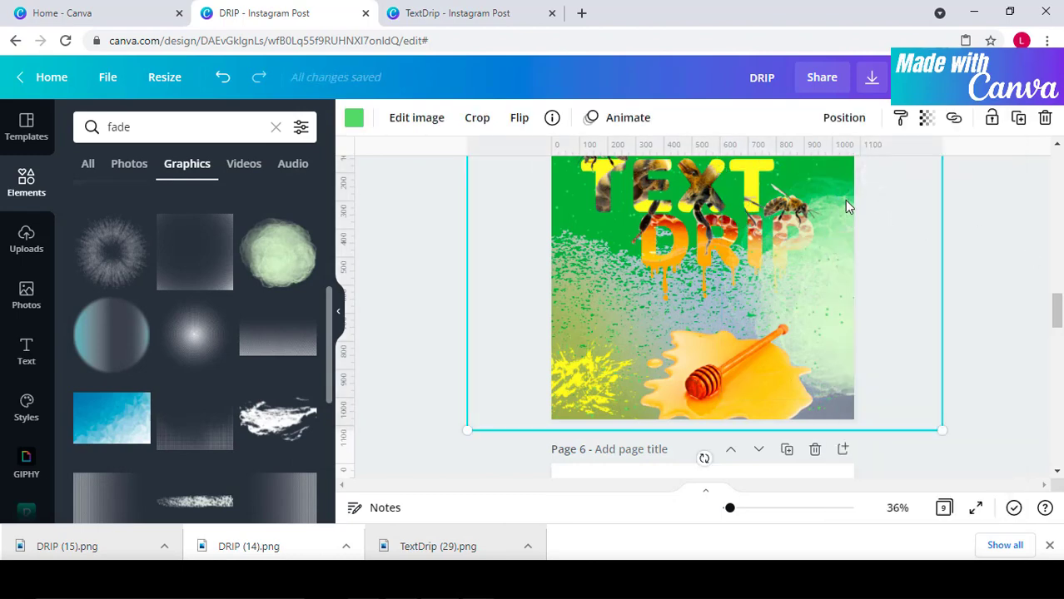
pyautogui.rightClick(881, 324)
pyautogui.rightClick(846, 210)
pyautogui.click(914, 325)
pyautogui.rightClick(914, 328)
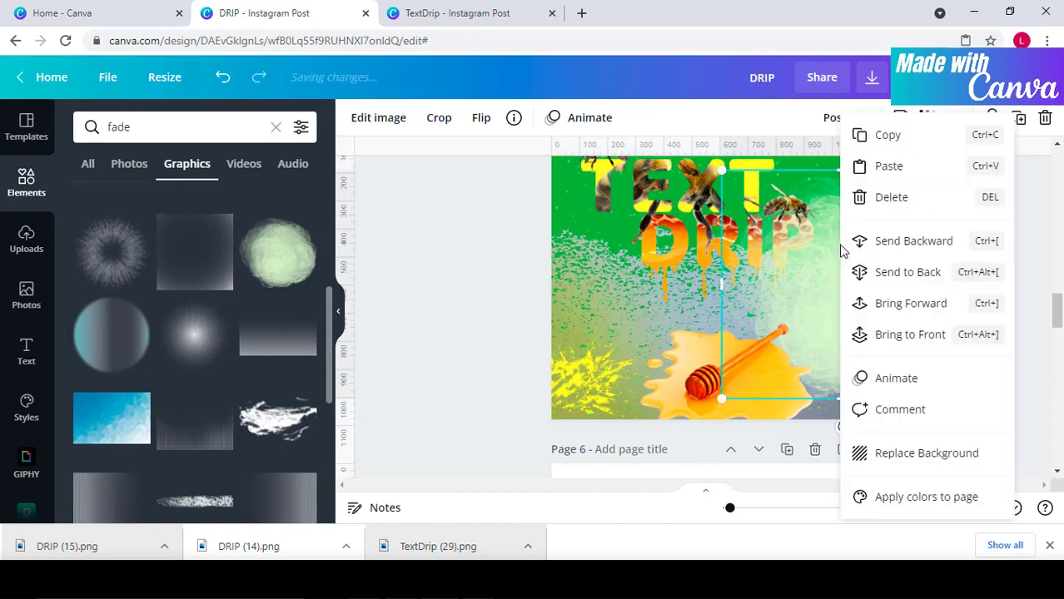
pyautogui.click(898, 241)
pyautogui.click(838, 245)
pyautogui.rightClick(840, 241)
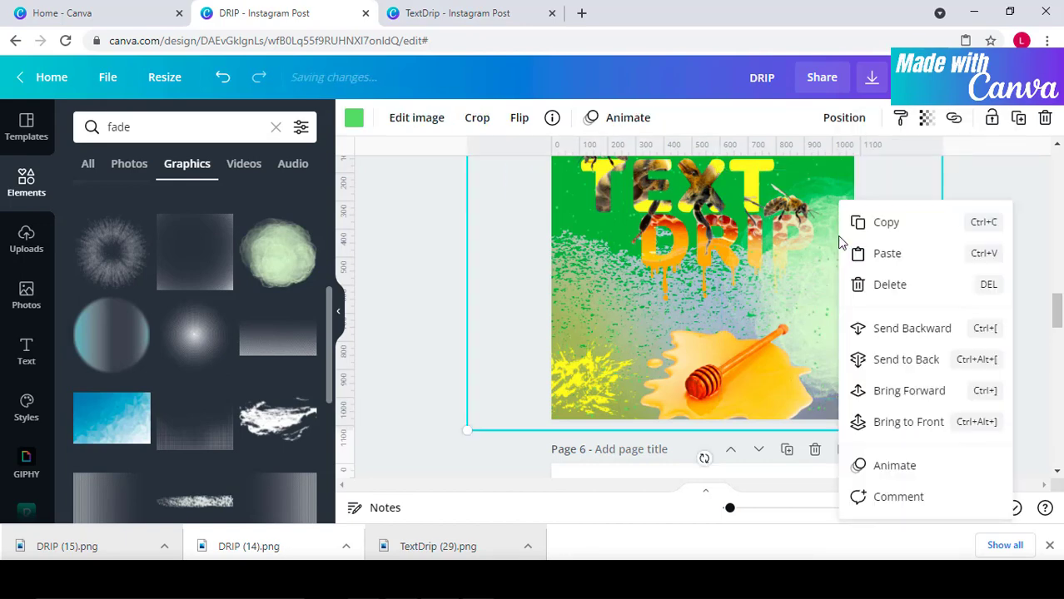
pyautogui.click(912, 358)
pyautogui.click(839, 288)
pyautogui.rightClick(840, 287)
pyautogui.click(910, 240)
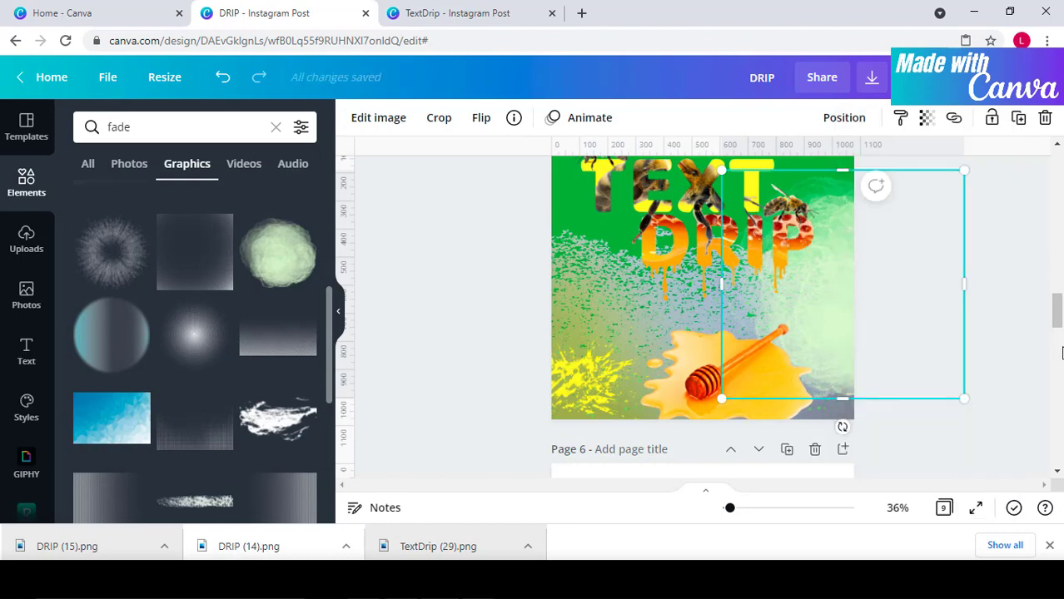
# Step: Try to send the pale green smoky graphic one more layer back, behind the green speckles
pyautogui.rightClick(840, 295)
pyautogui.click(910, 241)
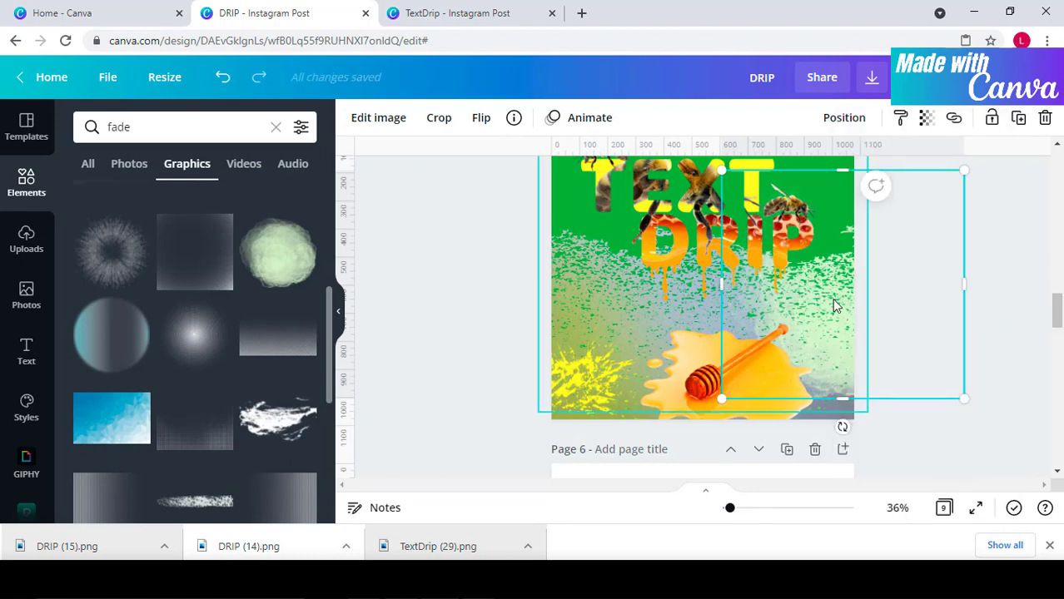
pyautogui.click(941, 438)
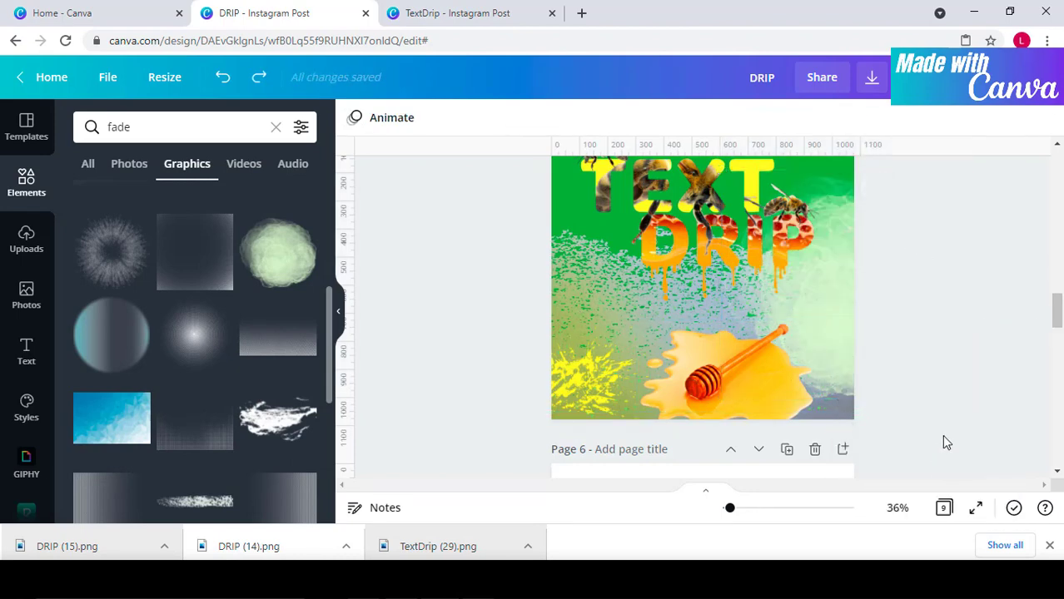
# Step: Add the dotted left-to-right fade graphic from the "fade" graphics and enlarge it over the left part of page 5
pyautogui.scroll(3, 957, 420)
pyautogui.scroll(-2, 207, 353)
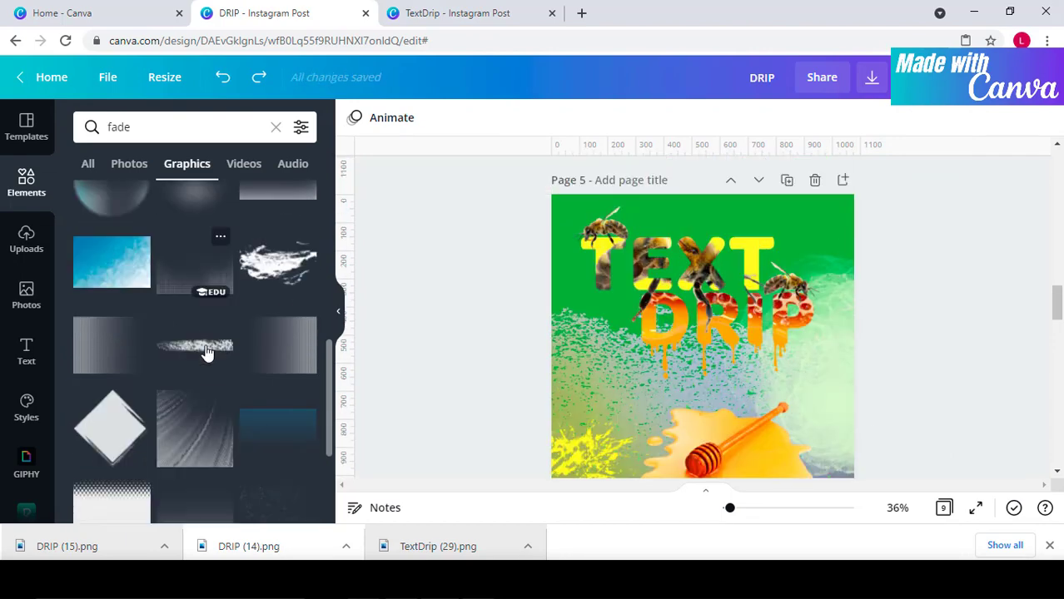
pyautogui.scroll(-1, 199, 350)
pyautogui.click(108, 276)
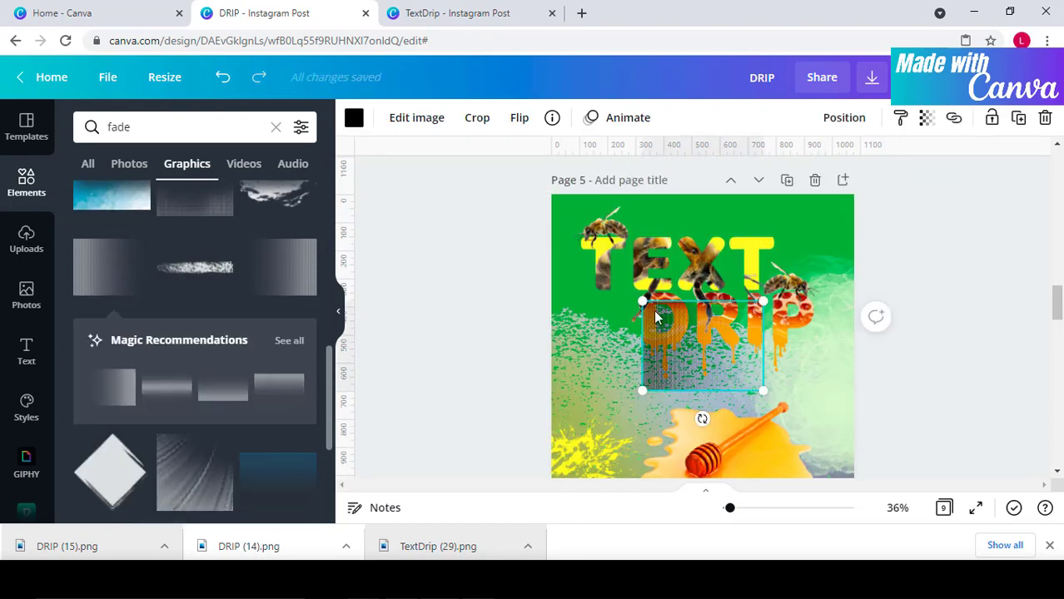
pyautogui.moveTo(643, 303); pyautogui.dragTo(519, 175)
pyautogui.moveTo(467, 393); pyautogui.dragTo(368, 504)
# Step: Colour the dotted fade graphic white and make it partly transparent
pyautogui.click(354, 117)
pyautogui.click(132, 241)
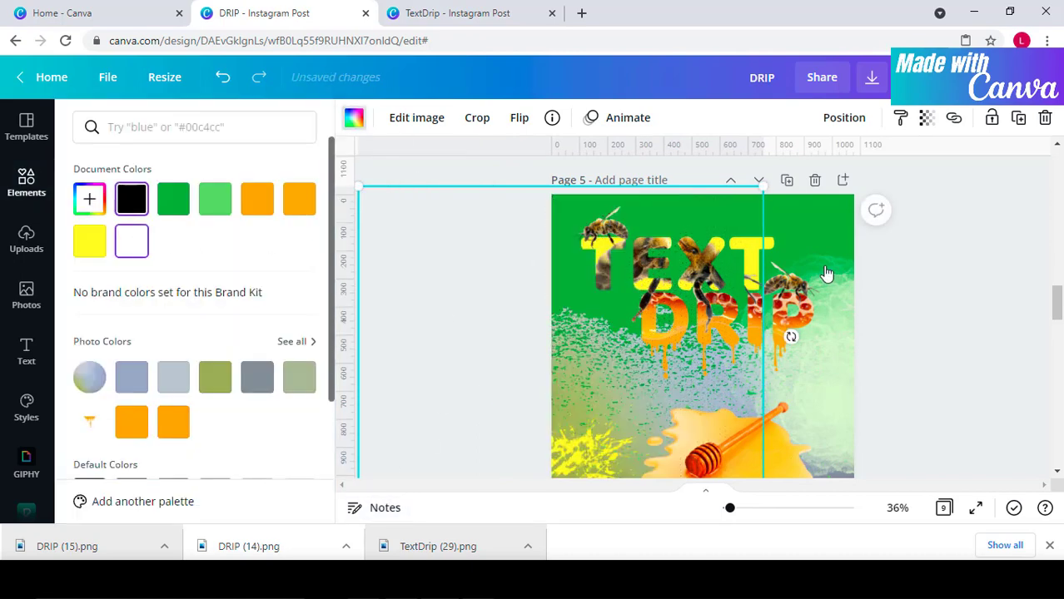
pyautogui.click(924, 118)
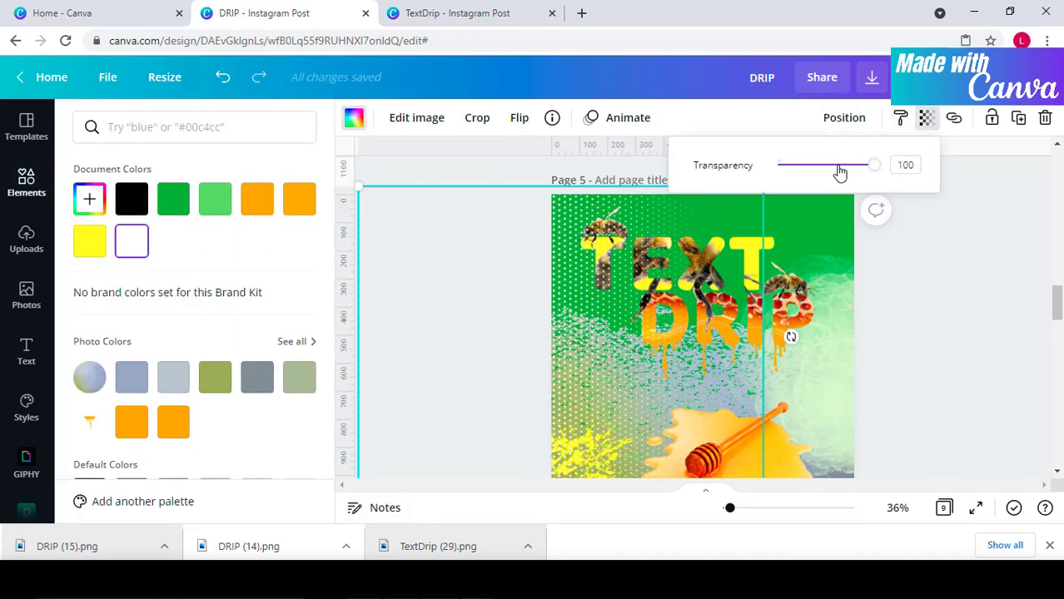
pyautogui.moveTo(840, 172); pyautogui.dragTo(824, 164)
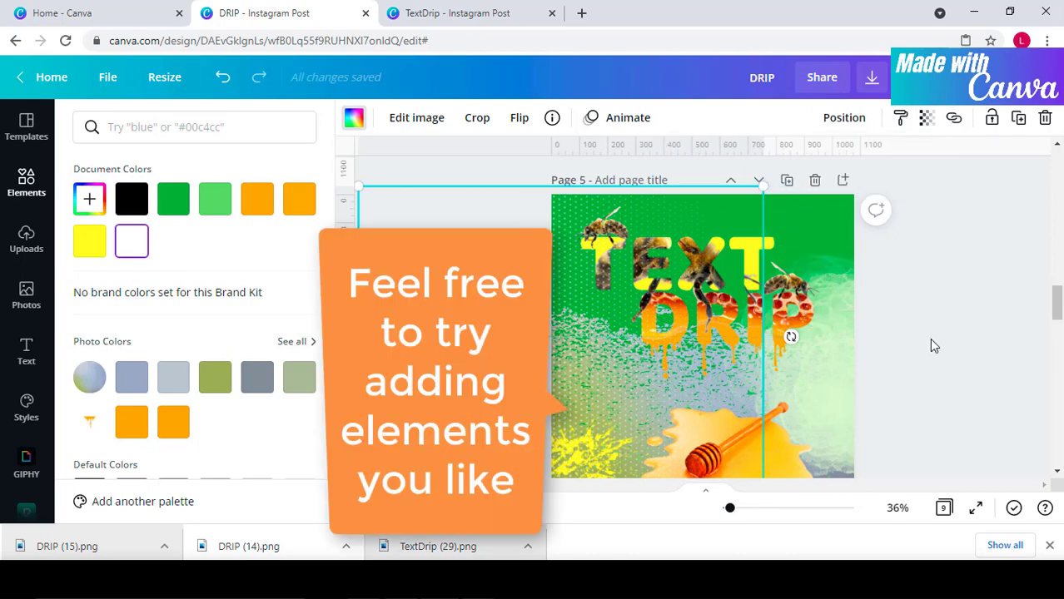
pyautogui.click(921, 373)
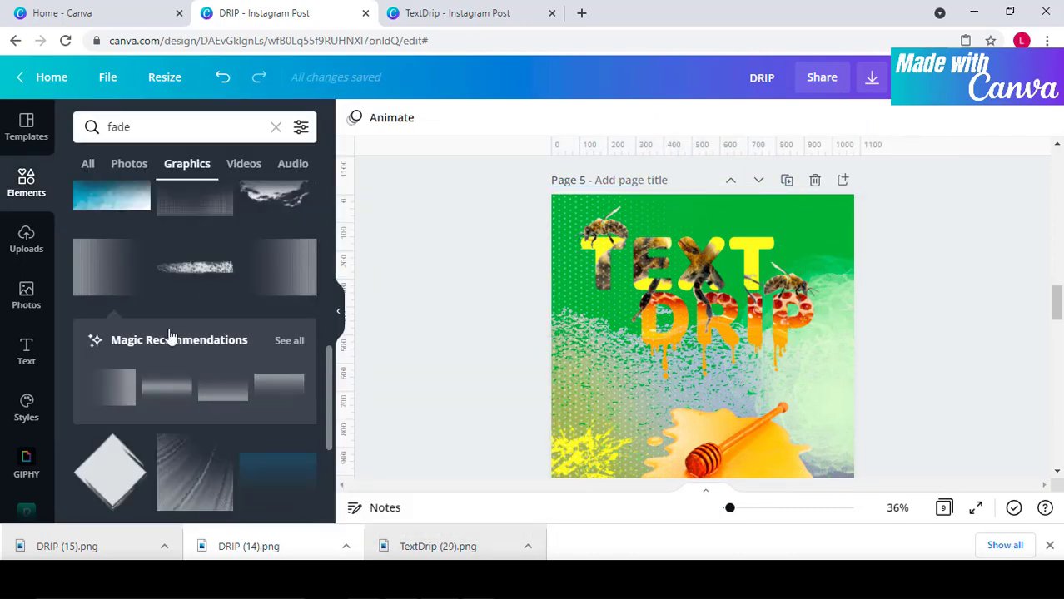
# Step: Add the scratchy distressed-texture graphic to the upper-right corner of page 5 and colour it white
pyautogui.scroll(-8, 170, 335)
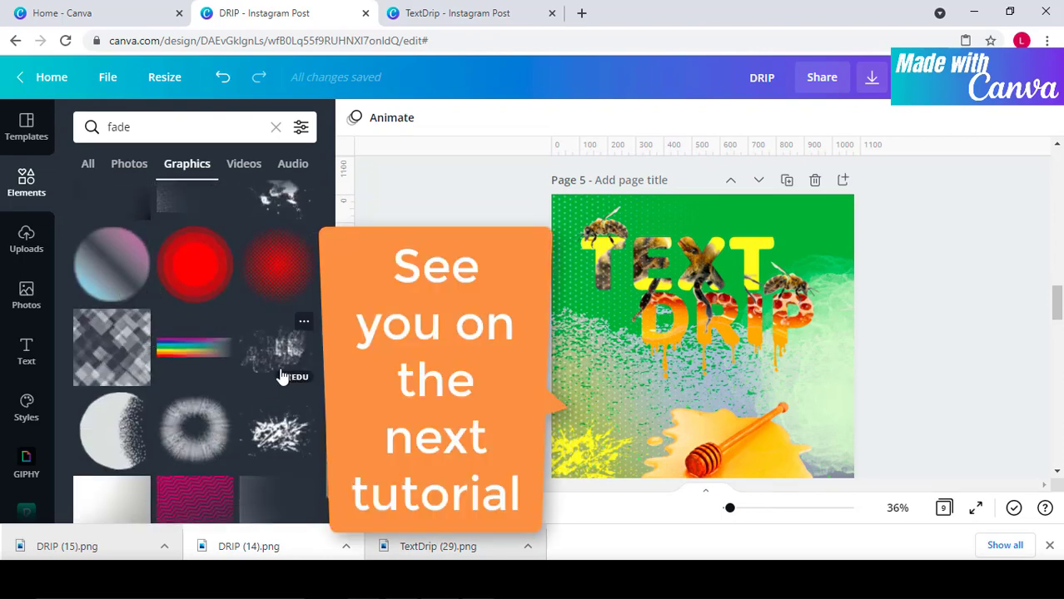
pyautogui.click(281, 378)
pyautogui.moveTo(701, 360); pyautogui.dragTo(819, 221)
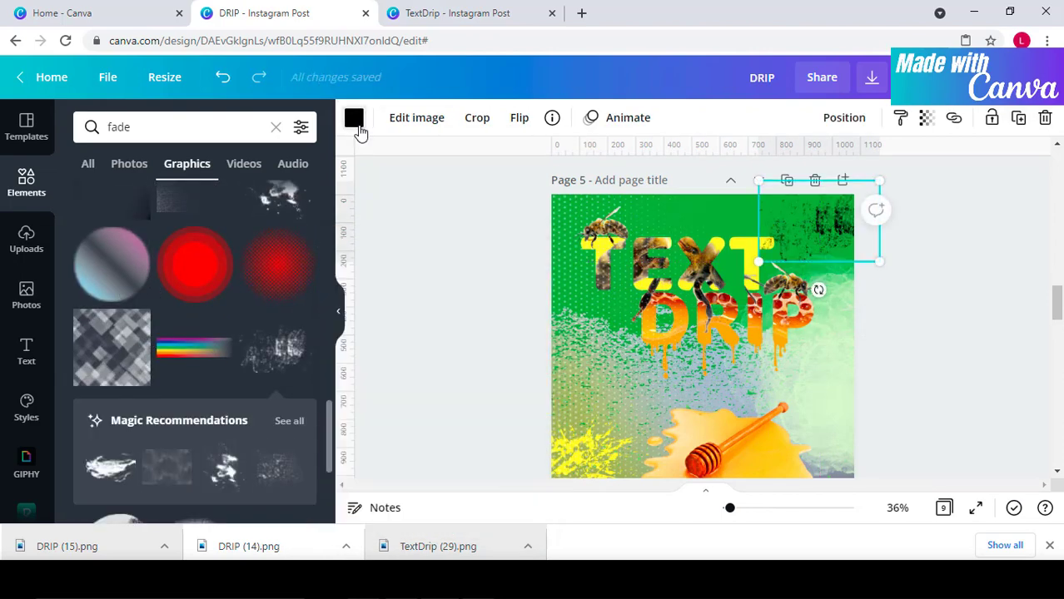
pyautogui.click(354, 118)
pyautogui.click(133, 242)
pyautogui.click(941, 315)
pyautogui.click(941, 315)
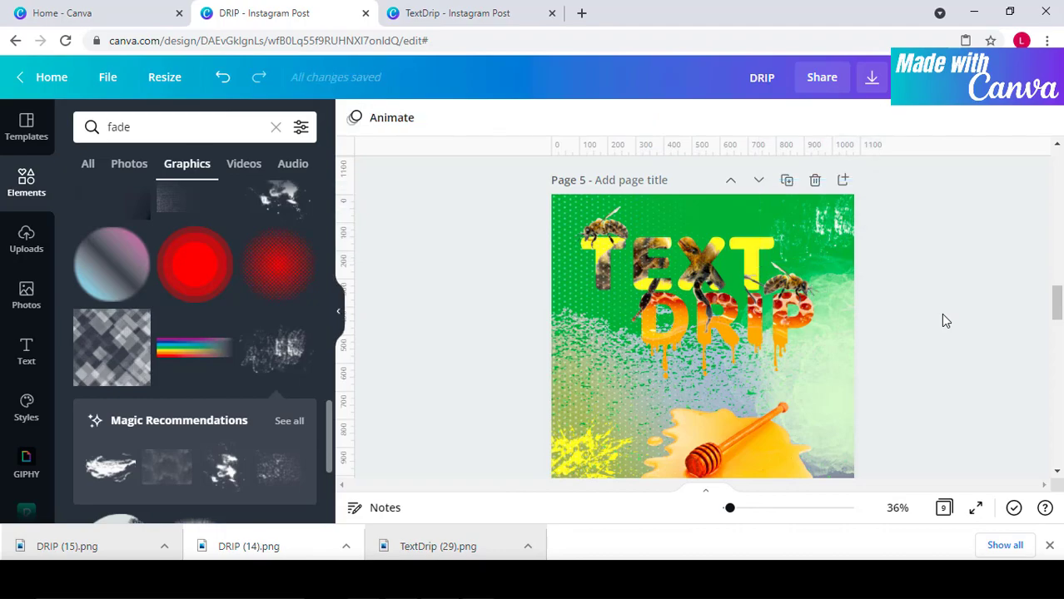